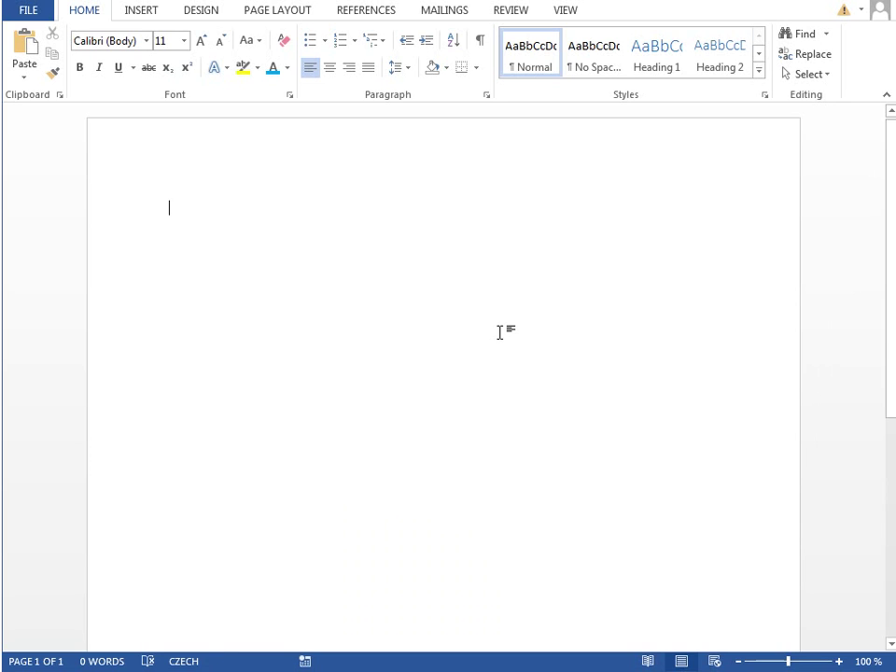
Draw a left bracket shape about 6.17 cm high and 2.81 cm wide near the page's upper left, and increase its corner rounding slightly.
click(143, 13)
click(239, 63)
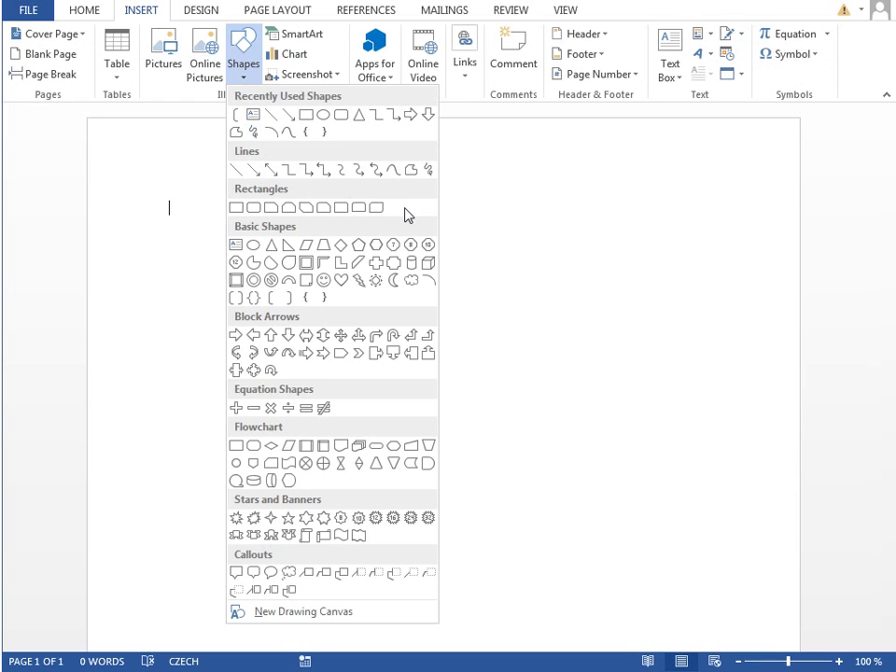
click(278, 298)
drag(215, 189, 308, 393)
drag(216, 201, 216, 210)
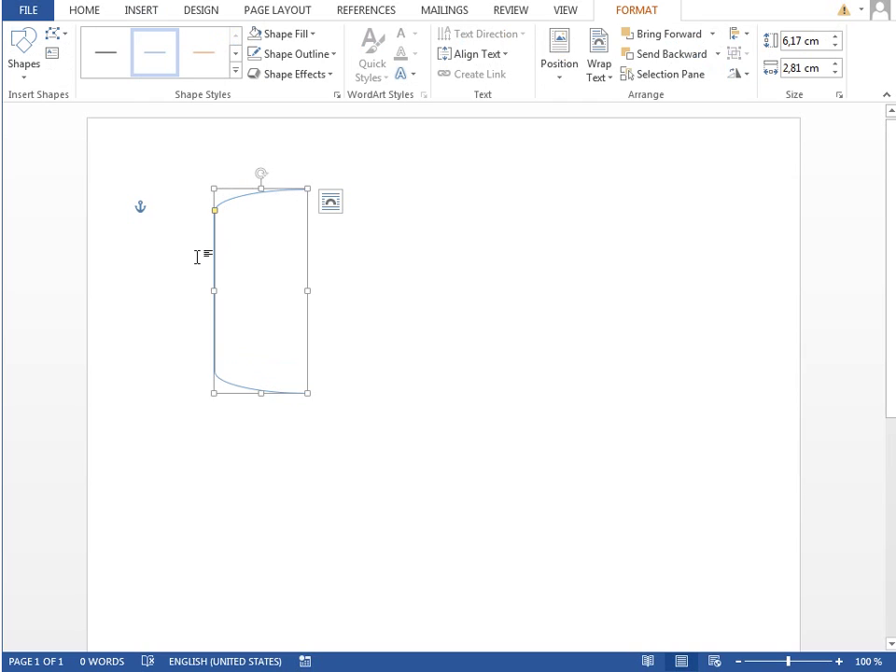
Set the bracket's outline width to 6 pt in its shape formatting.
right_click(243, 197)
click(310, 515)
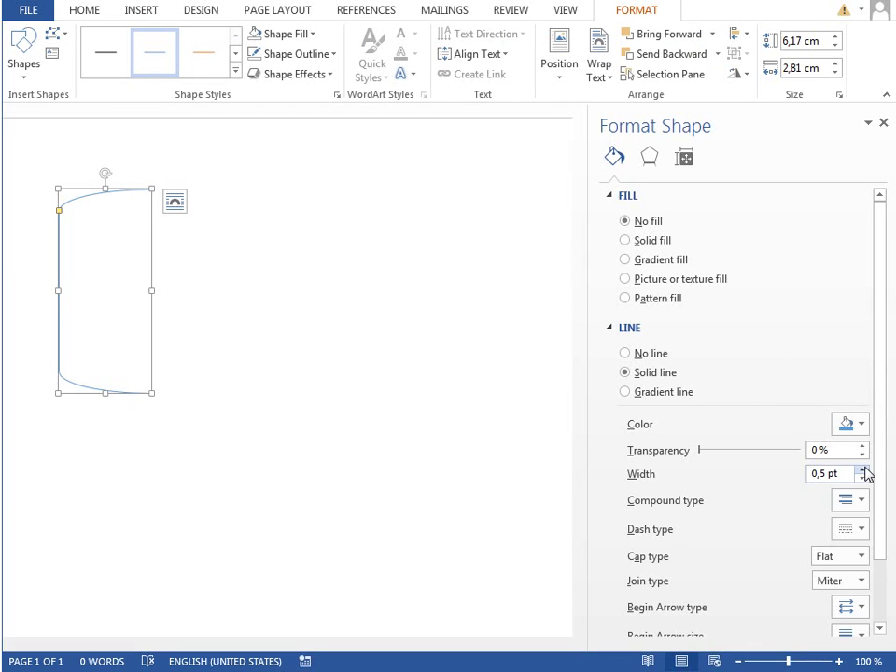
drag(864, 469, 864, 469)
click(864, 478)
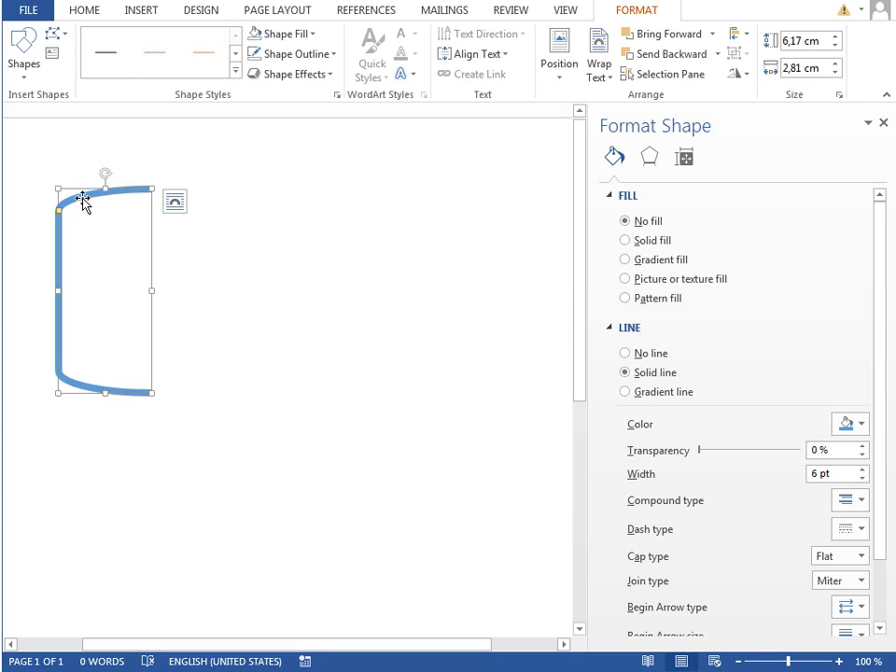
Move the bracket further right and down on the page, and recolour its outline to the darkest shade of white (medium grey).
drag(86, 200, 226, 247)
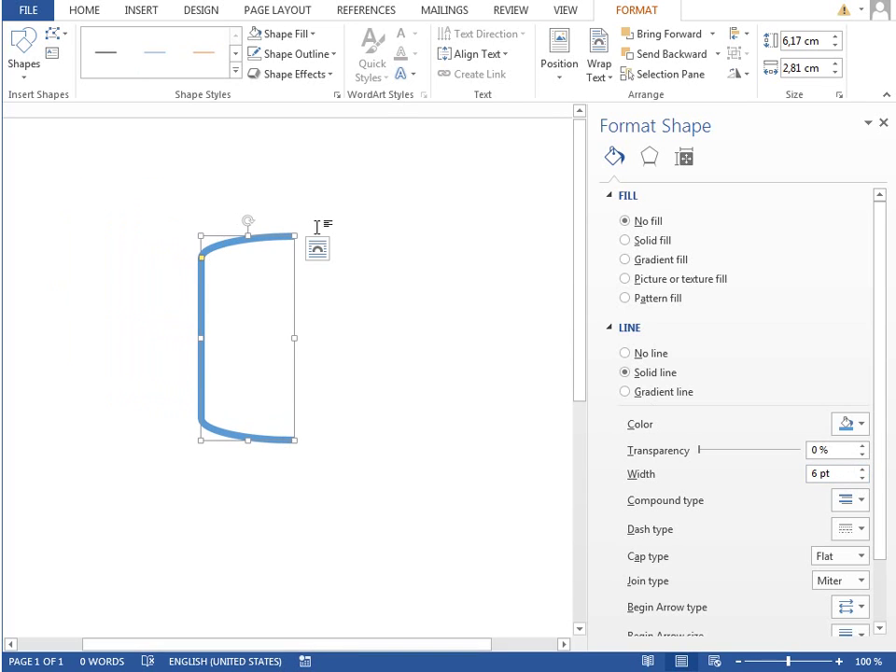
click(845, 425)
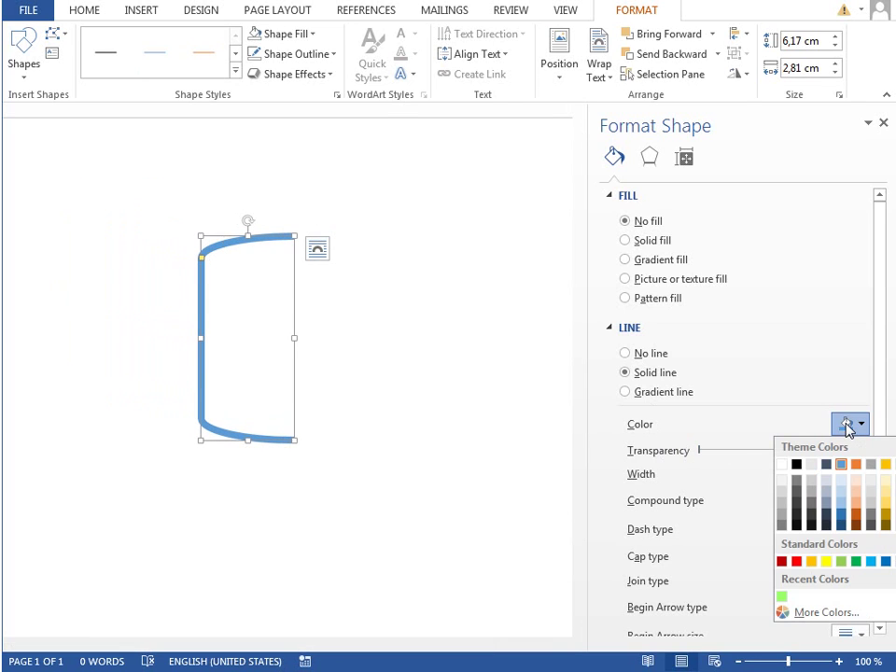
click(786, 525)
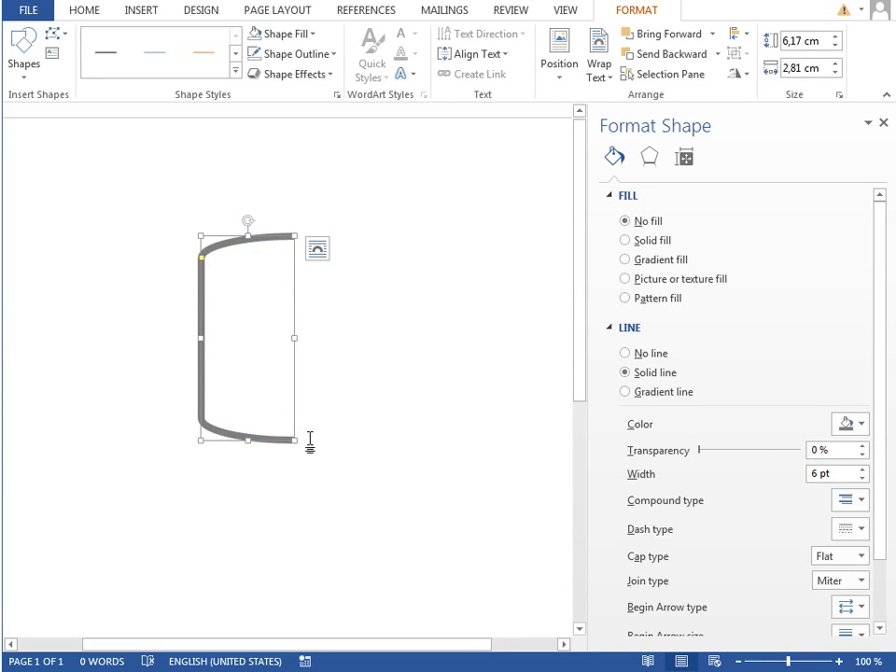
Give the bracket a 3-D depth of 100 pt.
click(651, 158)
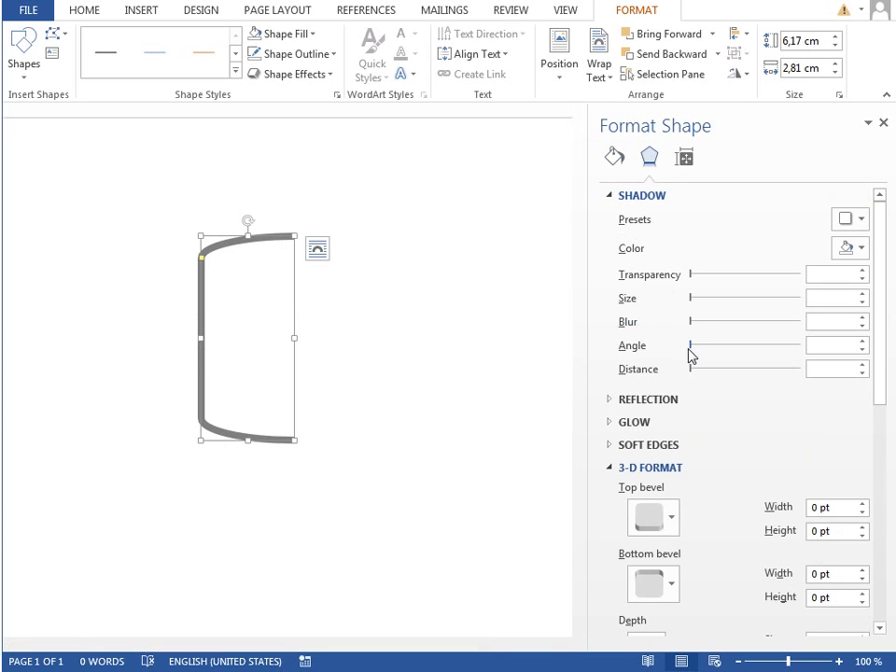
scroll(687, 356, down, 4)
click(843, 428)
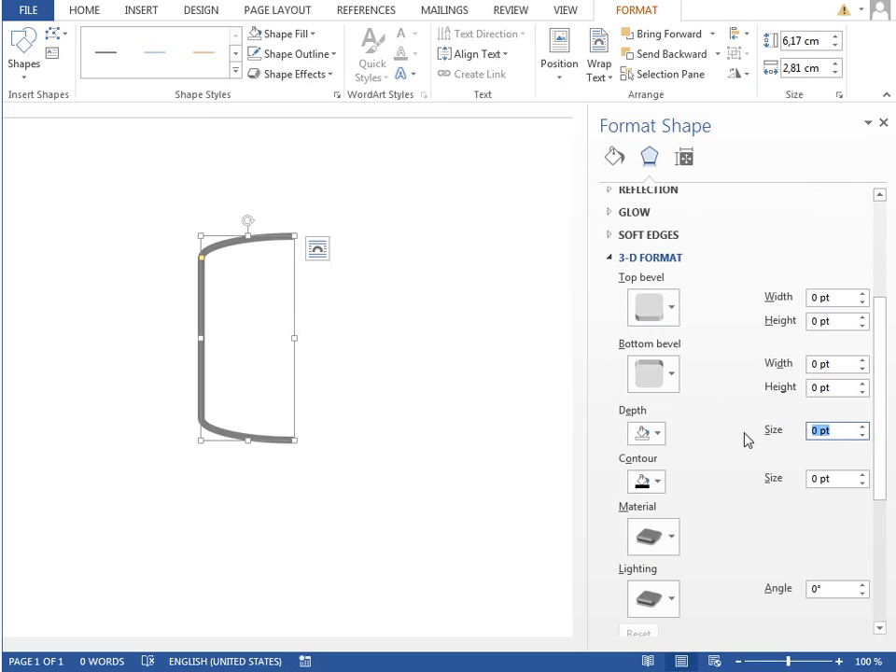
text(10)
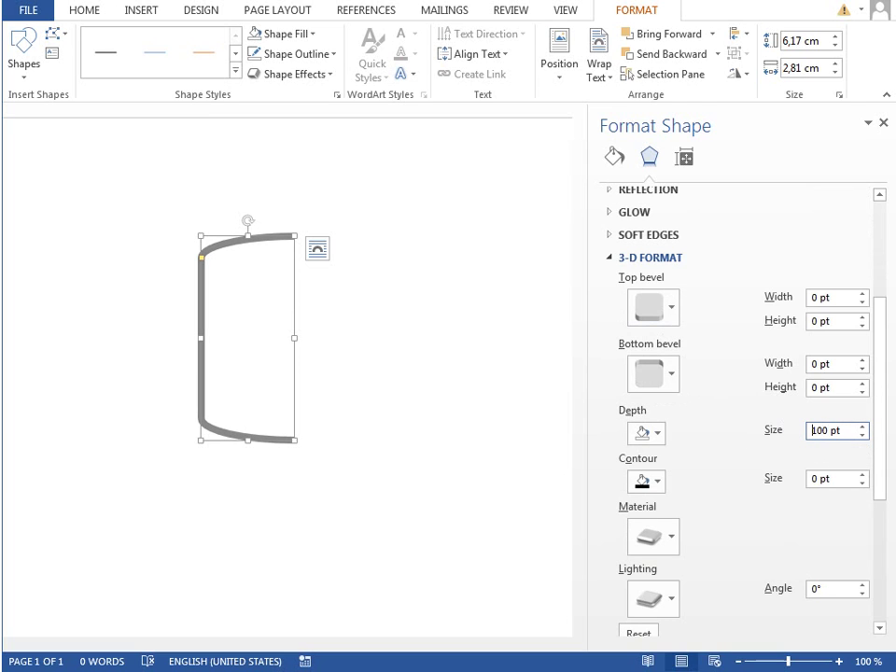
Apply the second Perspective 3-D rotation preset to the bracket.
scroll(733, 437, down, 3)
scroll(723, 433, down, 1)
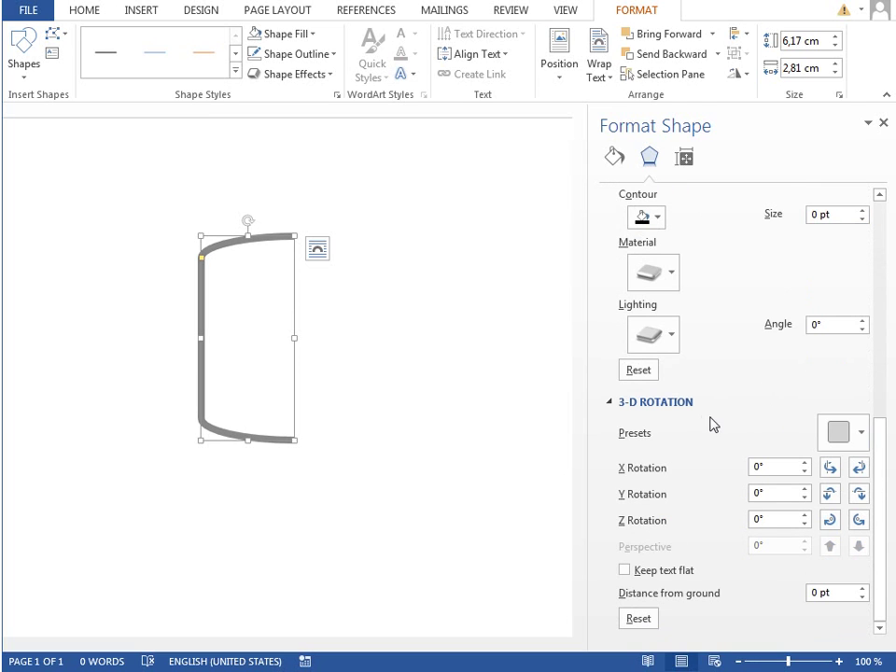
click(836, 434)
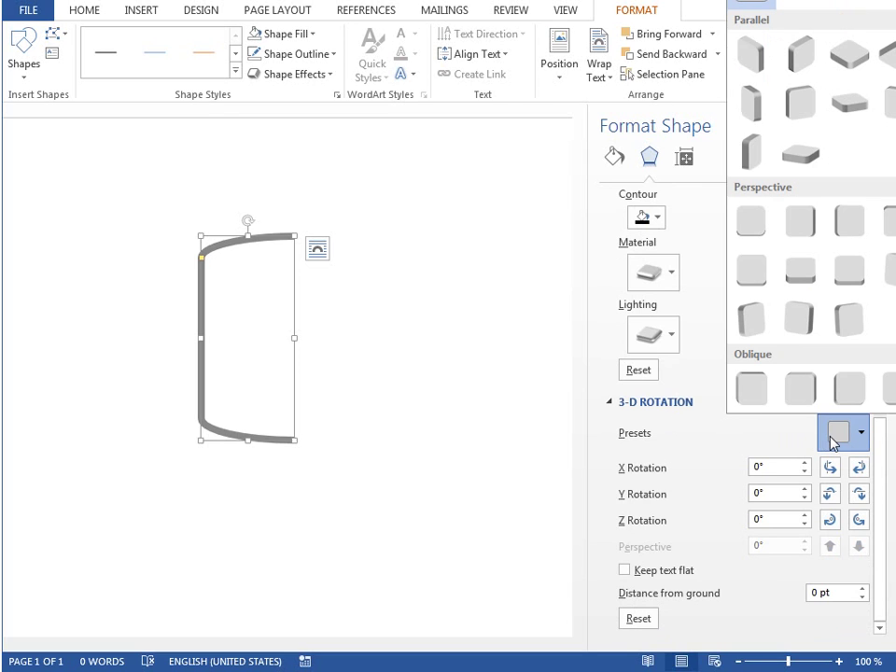
click(804, 225)
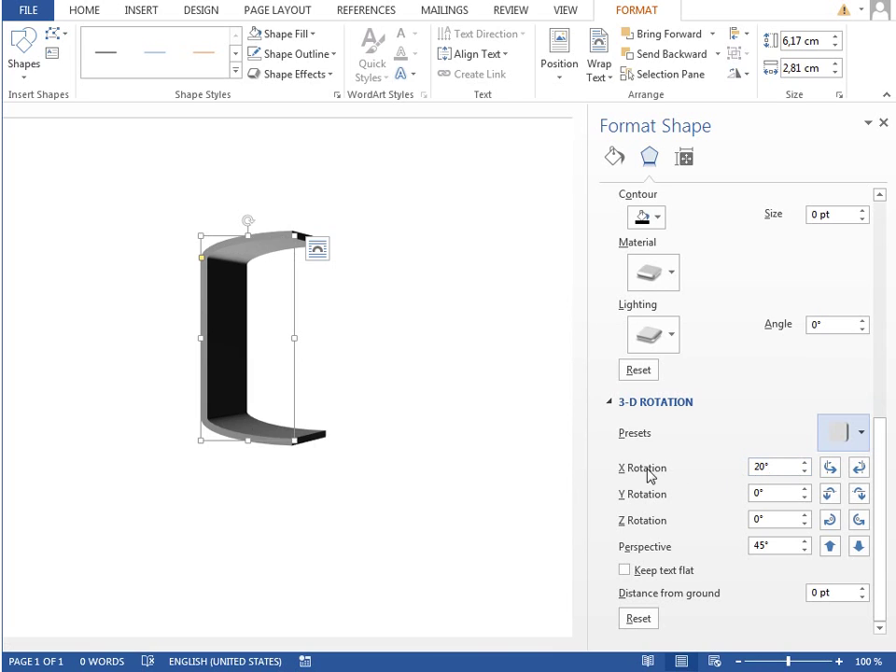
Set the bracket's 3-D rotation to X 90°, perspective 120° and distance from ground 42 pt.
click(804, 464)
click(804, 473)
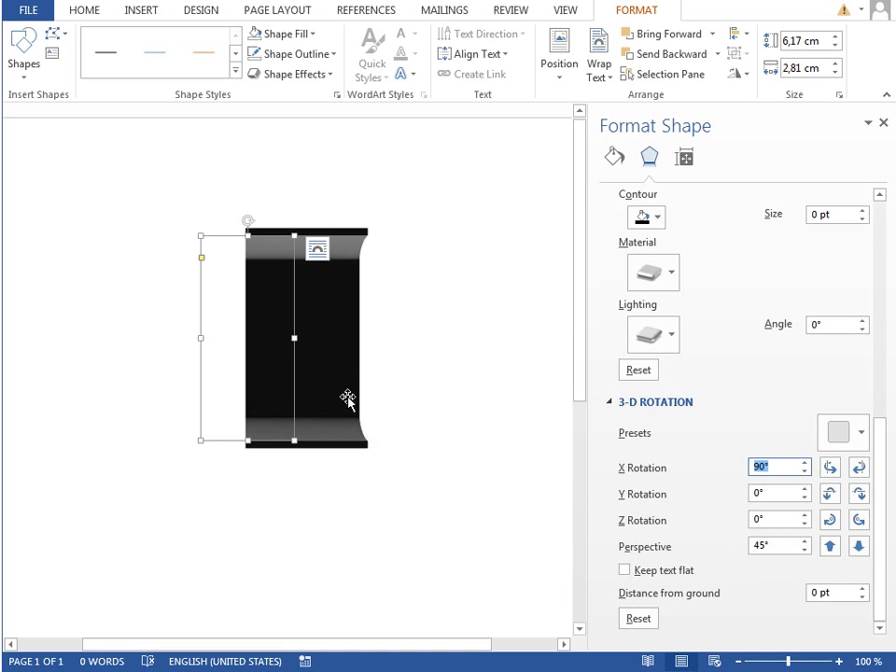
drag(806, 542, 805, 541)
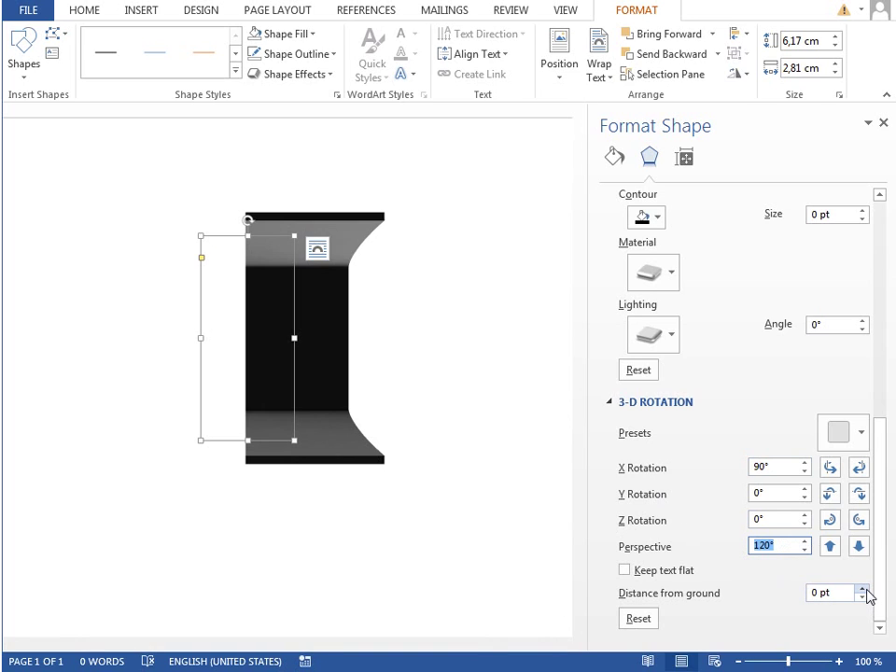
drag(867, 590, 866, 590)
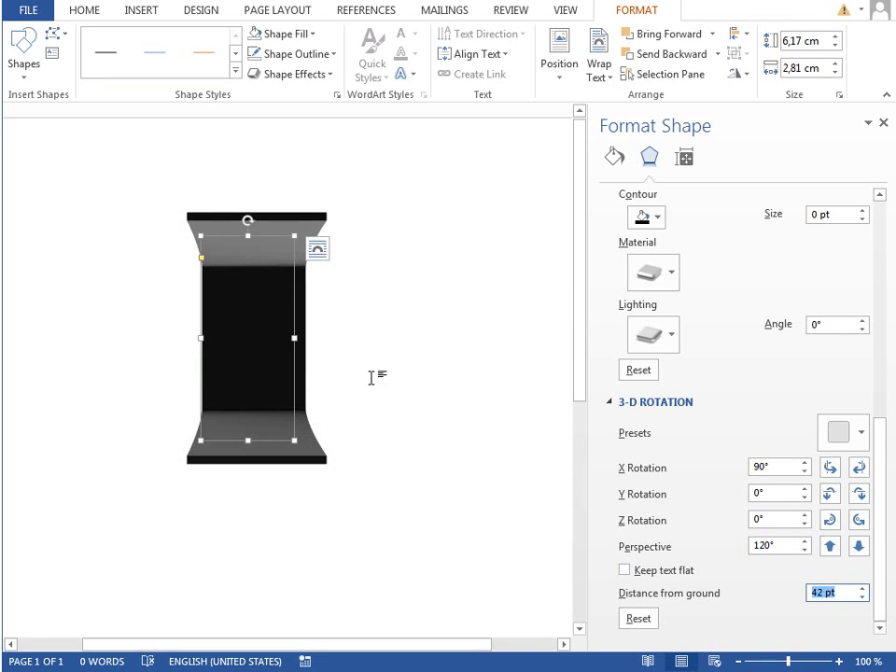
Apply the first bevel style to both the top and bottom bevels of the bracket.
scroll(733, 331, up, 3)
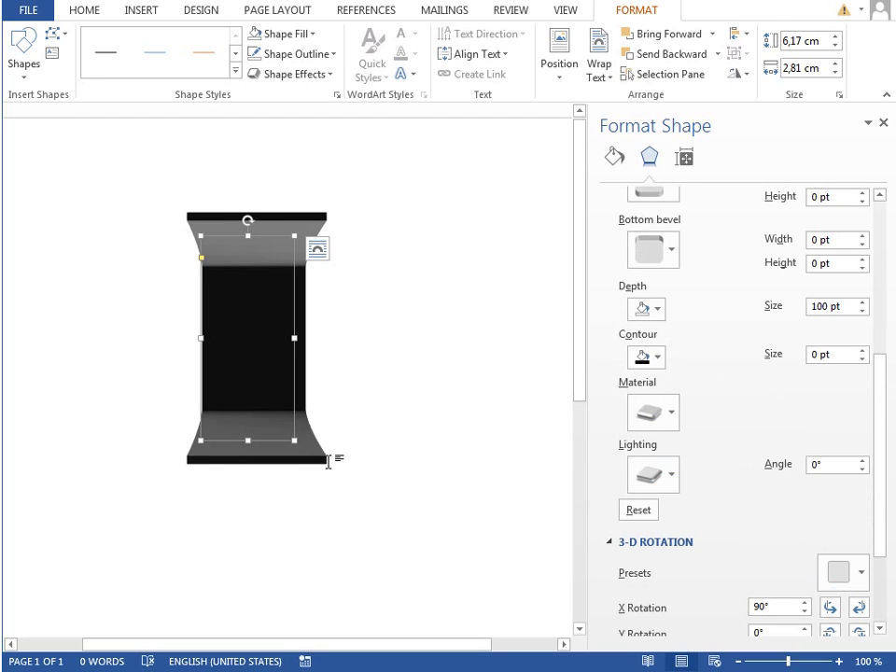
scroll(767, 344, up, 2)
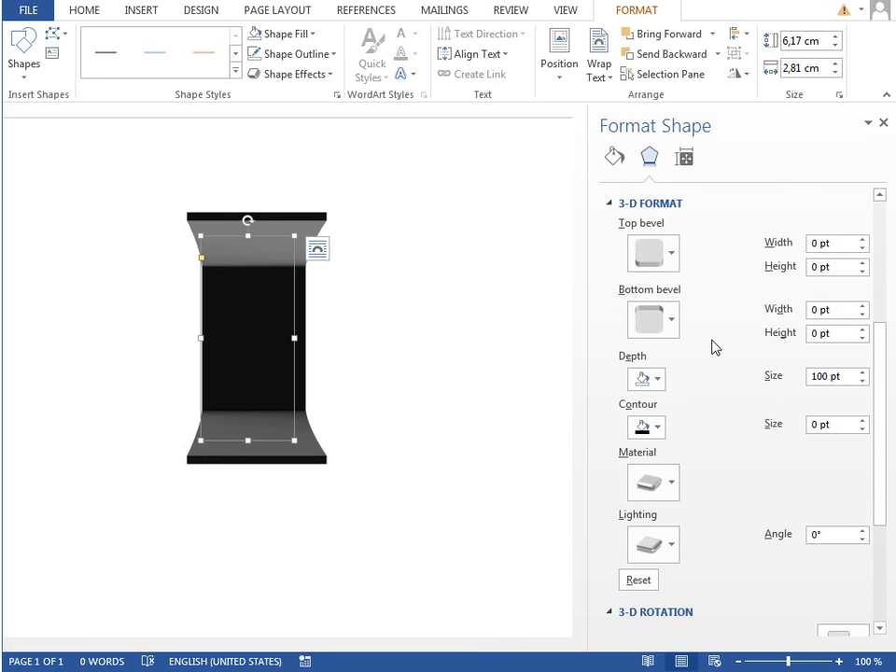
click(654, 254)
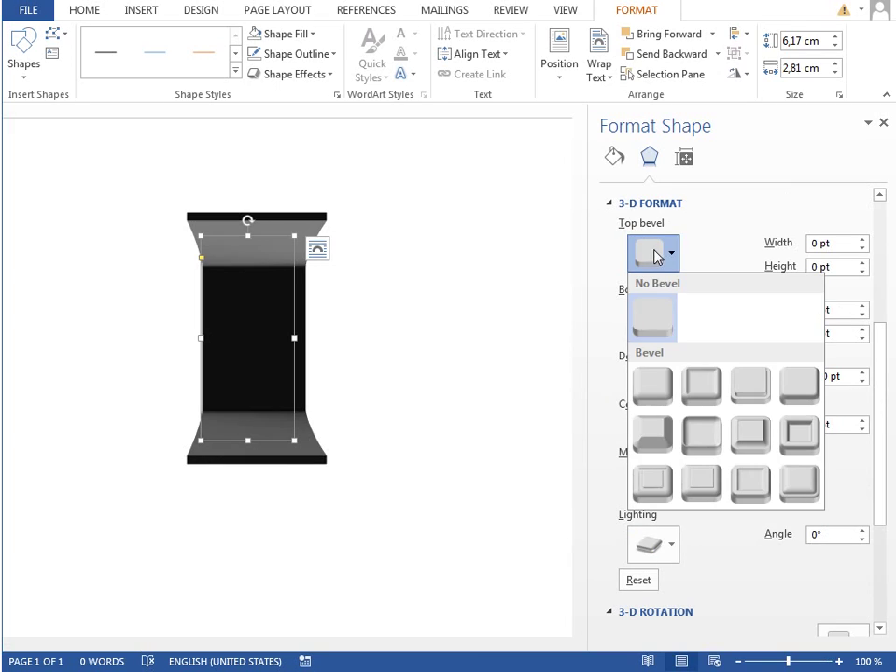
click(643, 391)
click(655, 334)
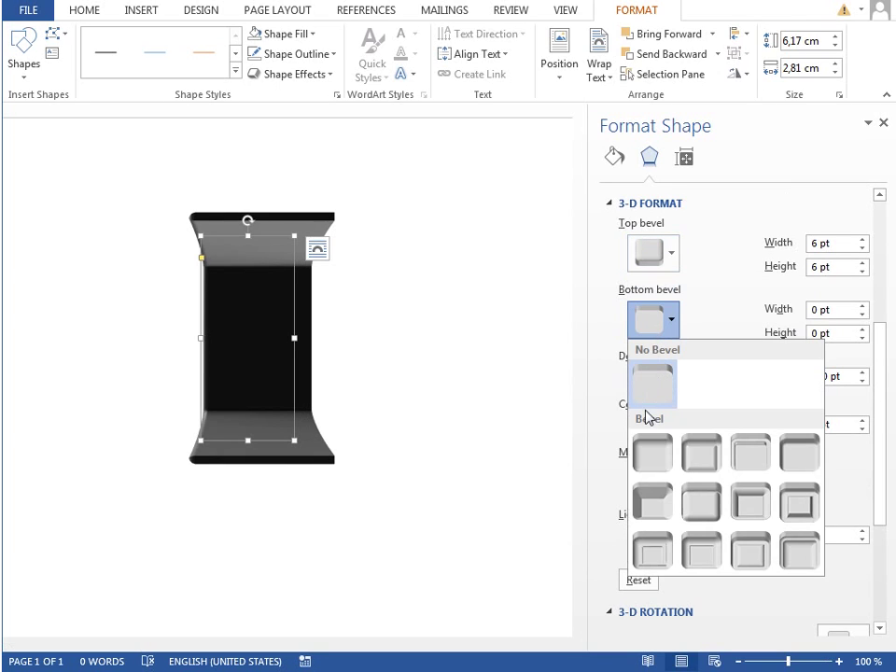
key(Escape)
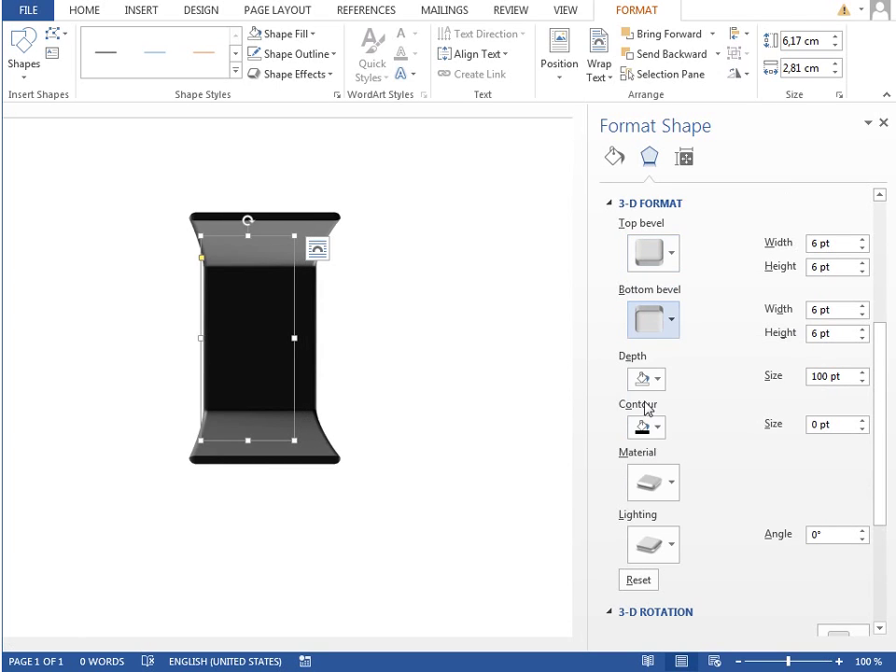
Give the bracket the dark metal surface material and the first Cool lighting preset.
scroll(681, 395, down, 1)
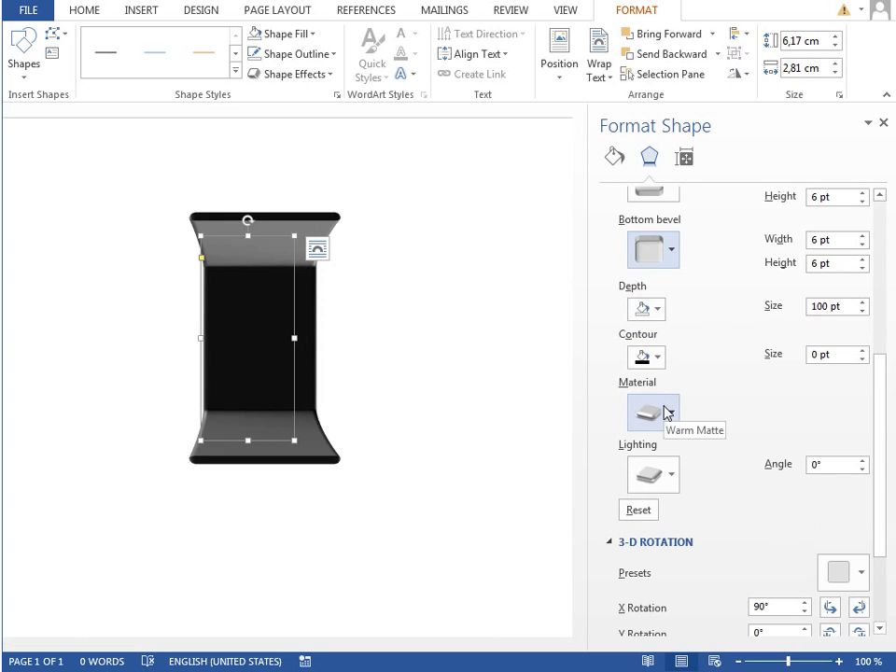
click(669, 409)
click(800, 477)
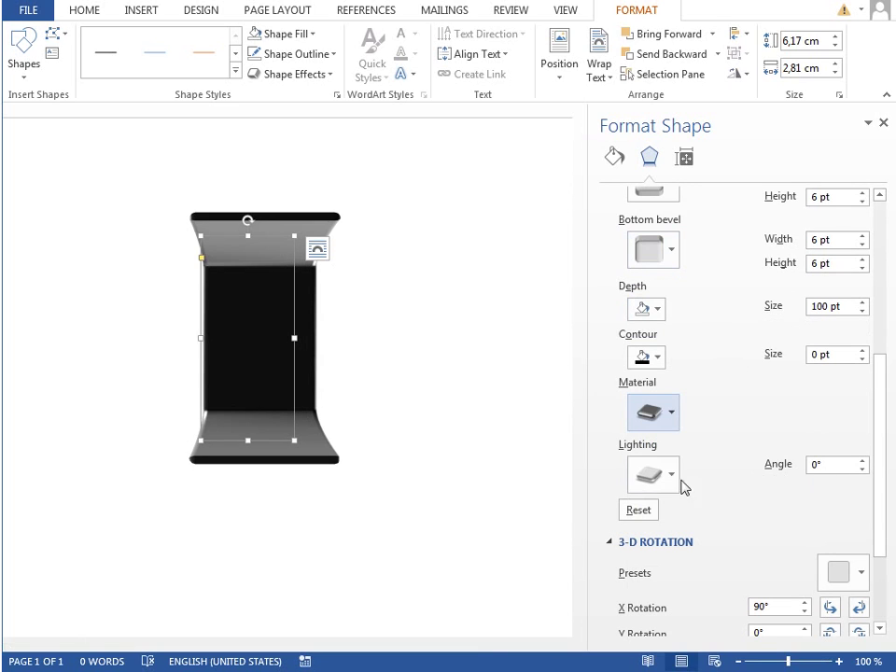
click(664, 484)
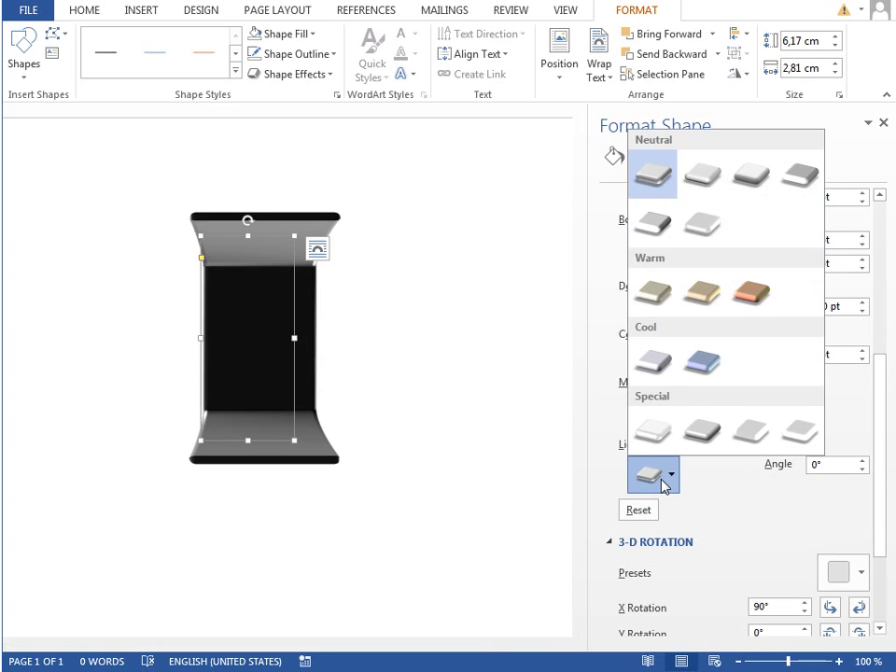
click(657, 362)
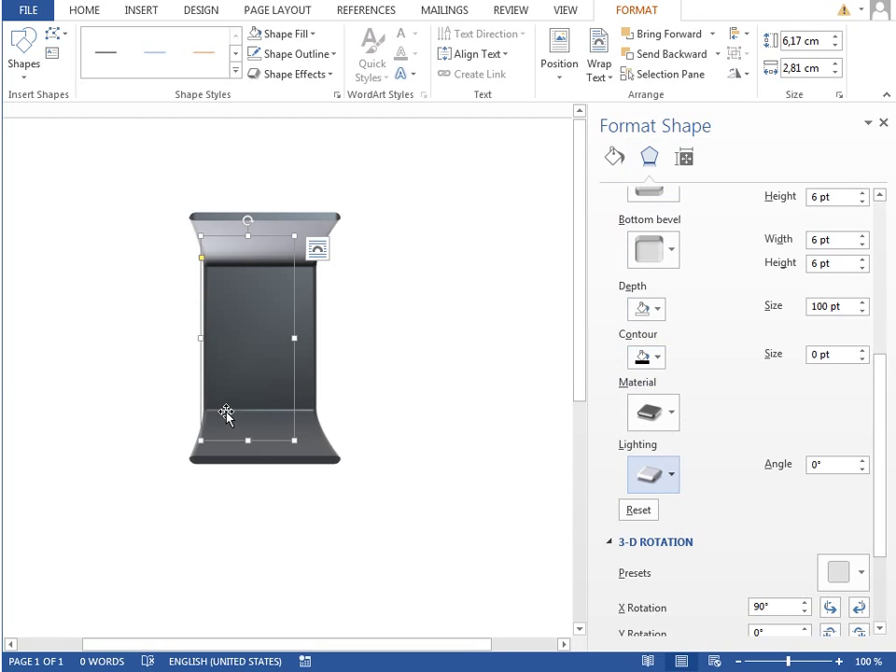
Set the bracket's lighting angle to 160° and increase its corner rounding a little more.
click(861, 461)
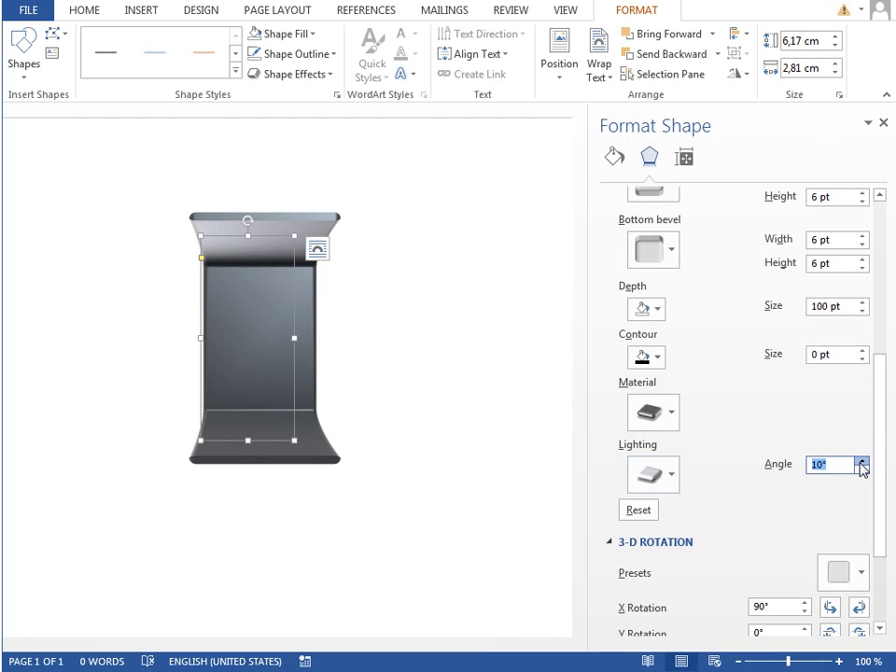
click(862, 461)
click(861, 461)
click(862, 461)
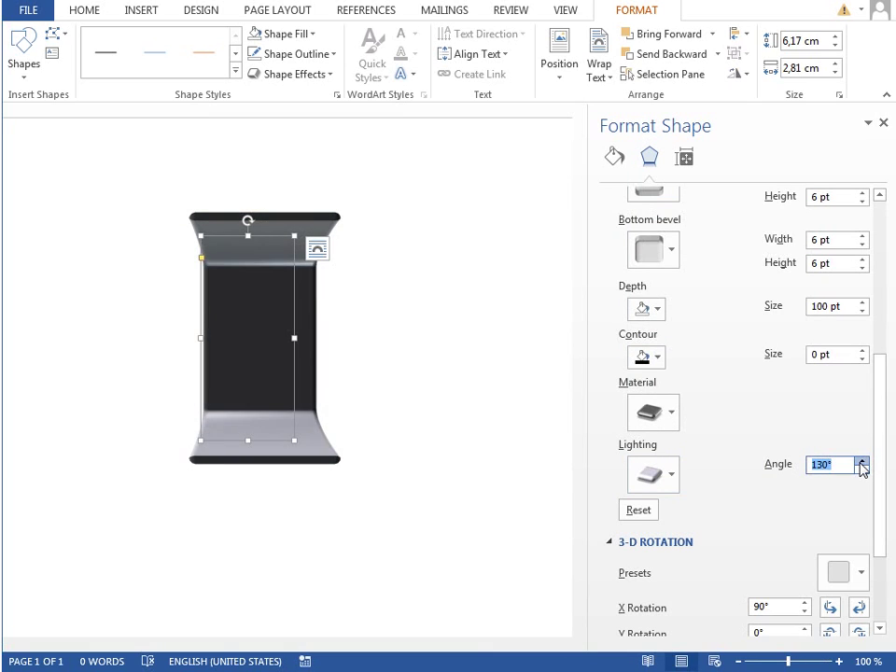
click(861, 461)
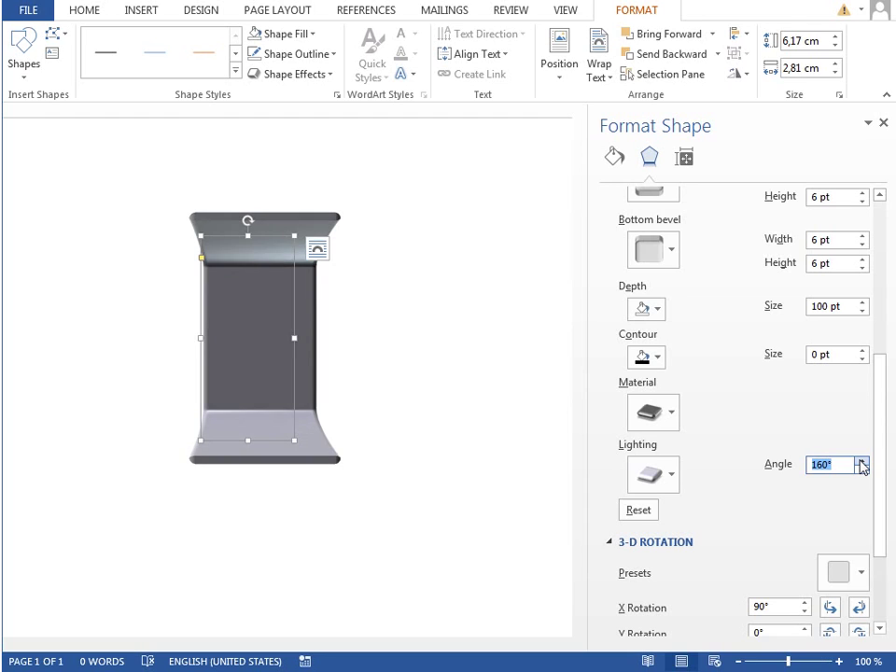
click(862, 461)
click(863, 472)
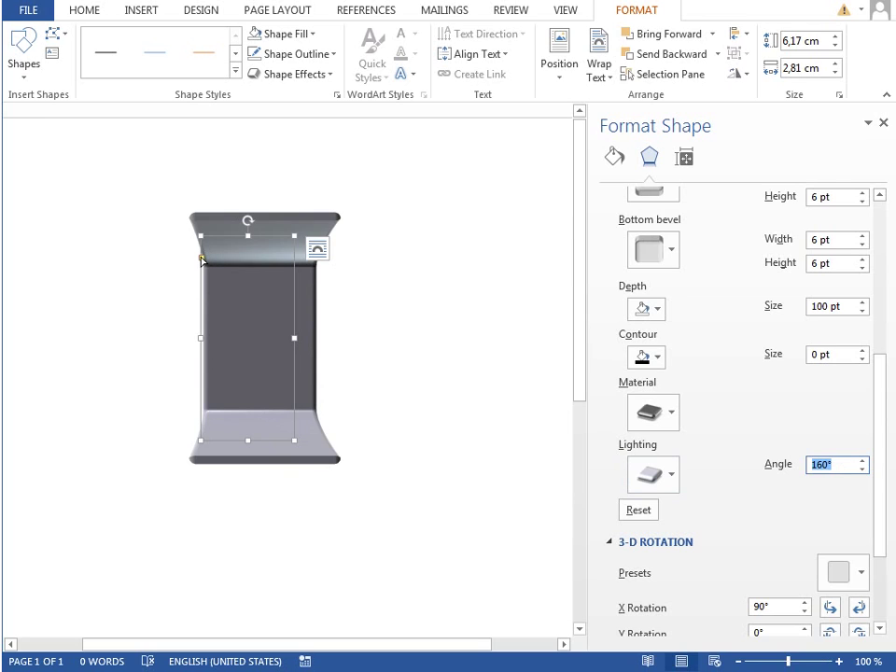
drag(201, 259, 201, 267)
Set the bracket's Y rotation to 350° and move the shape slightly right and down on the page.
scroll(747, 490, down, 3)
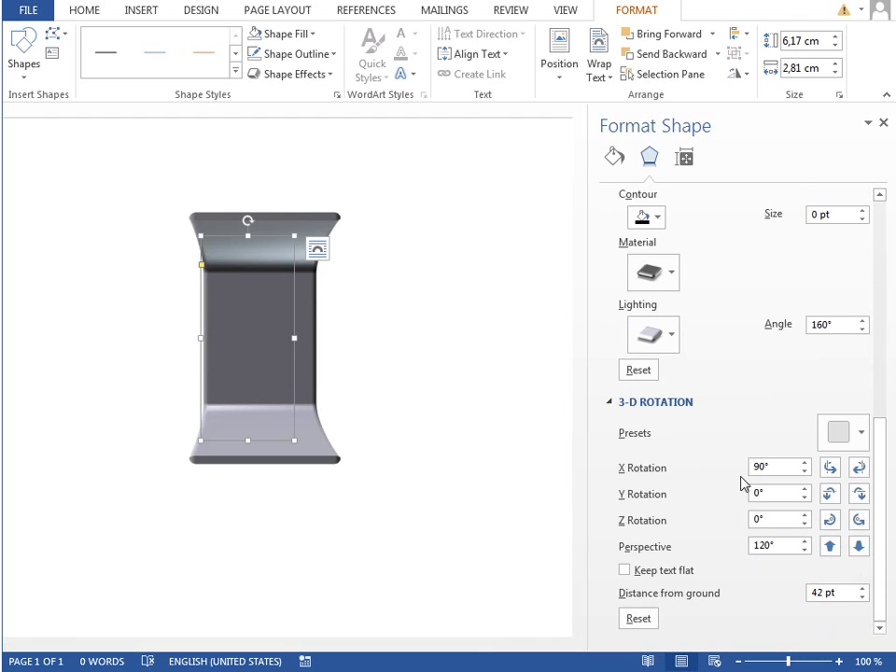
click(807, 489)
click(806, 489)
click(805, 499)
click(805, 500)
drag(806, 493, 804, 491)
click(803, 503)
click(805, 499)
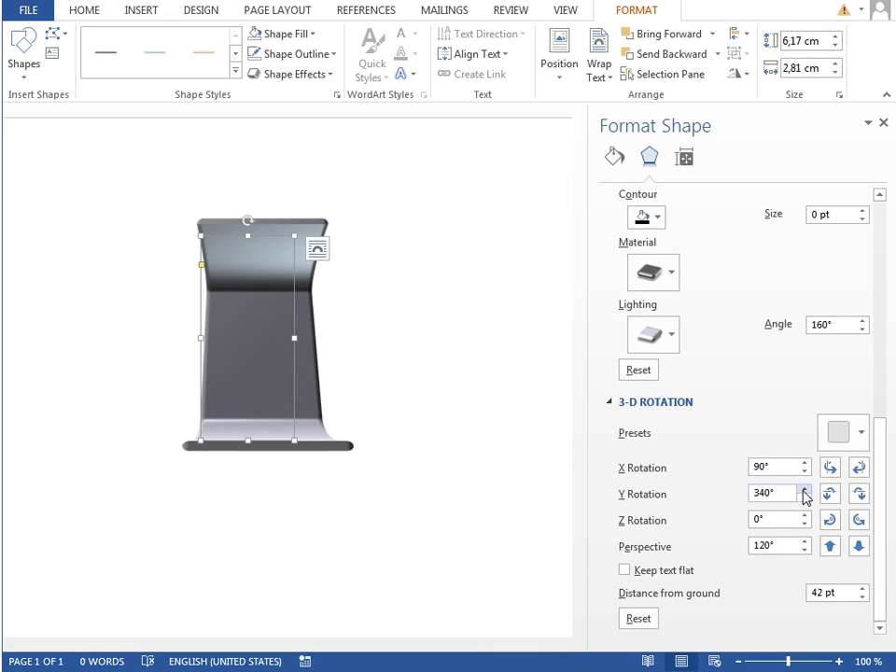
click(805, 491)
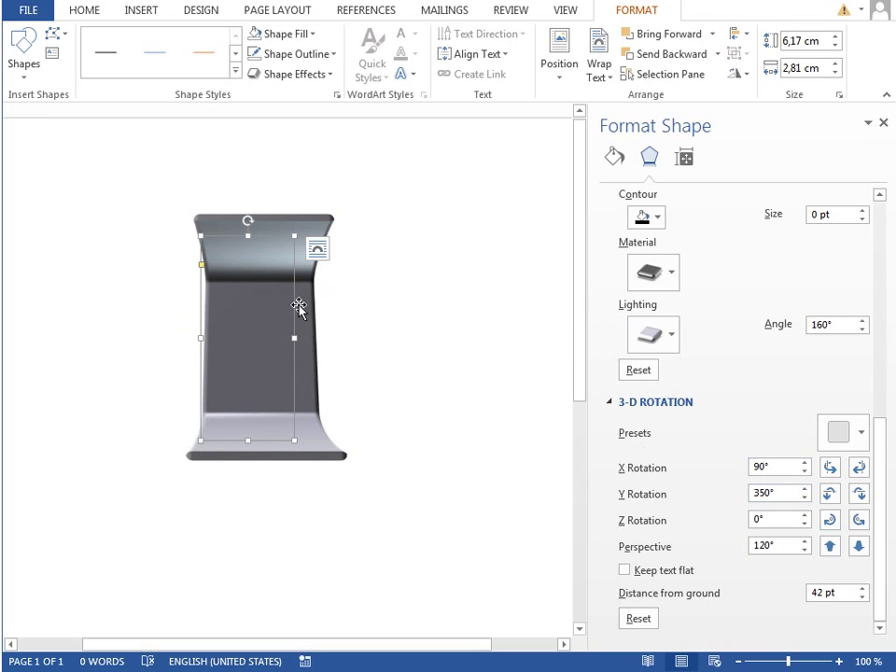
drag(295, 304, 336, 353)
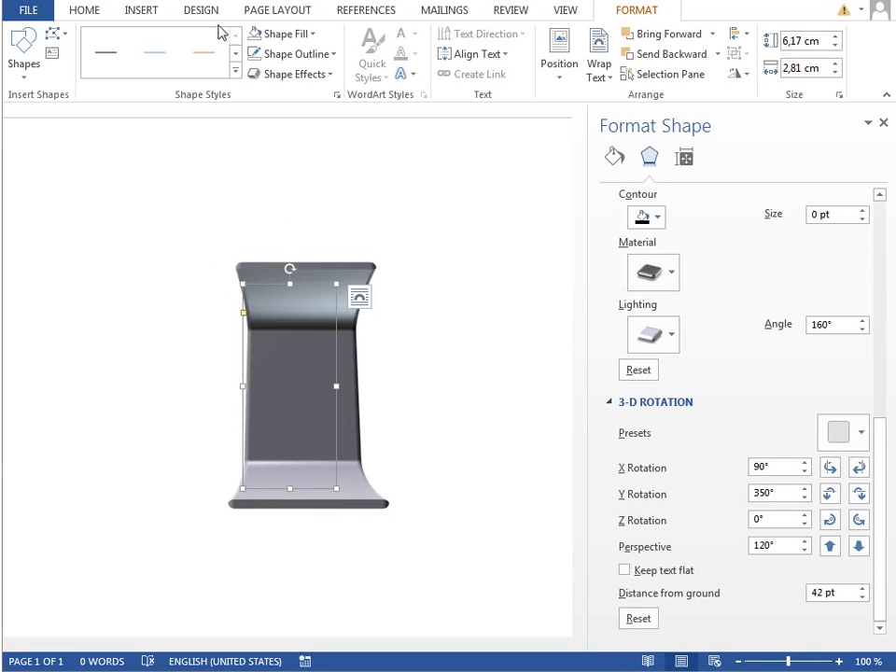
Draw a rounded rectangle about 12.75 cm wide and 7.89 cm high over the bracket's upper part and reduce its corner rounding.
click(142, 13)
click(242, 52)
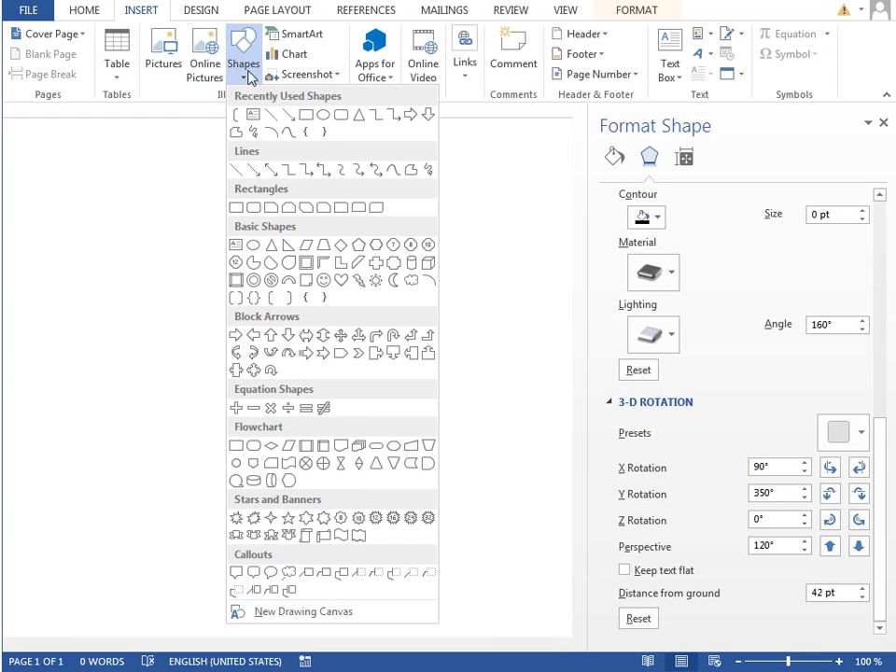
click(342, 114)
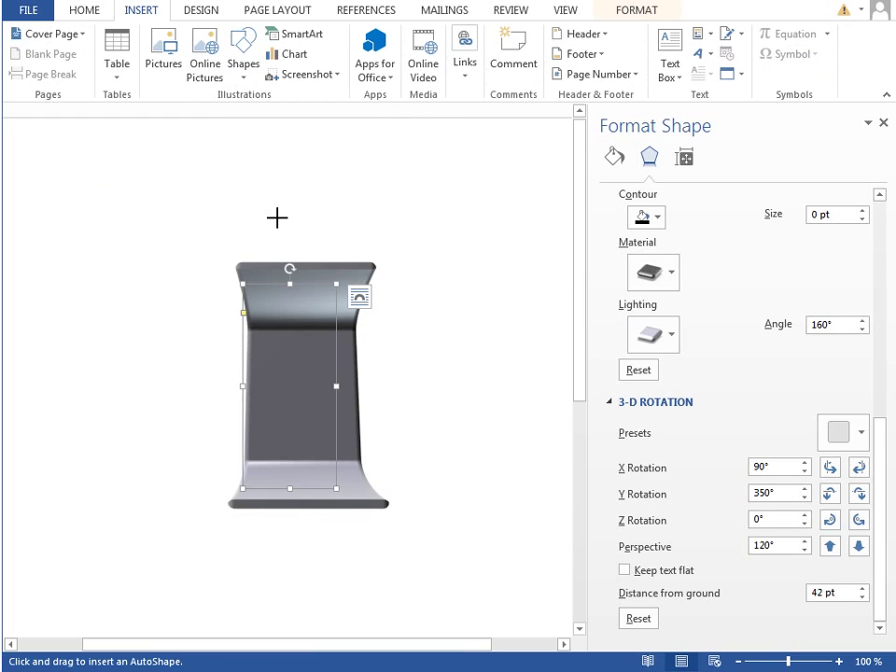
mouse_move(98, 172)
mouse_down()
mouse_move(505, 425)
mouse_move(524, 428)
mouse_move(513, 433)
mouse_up()
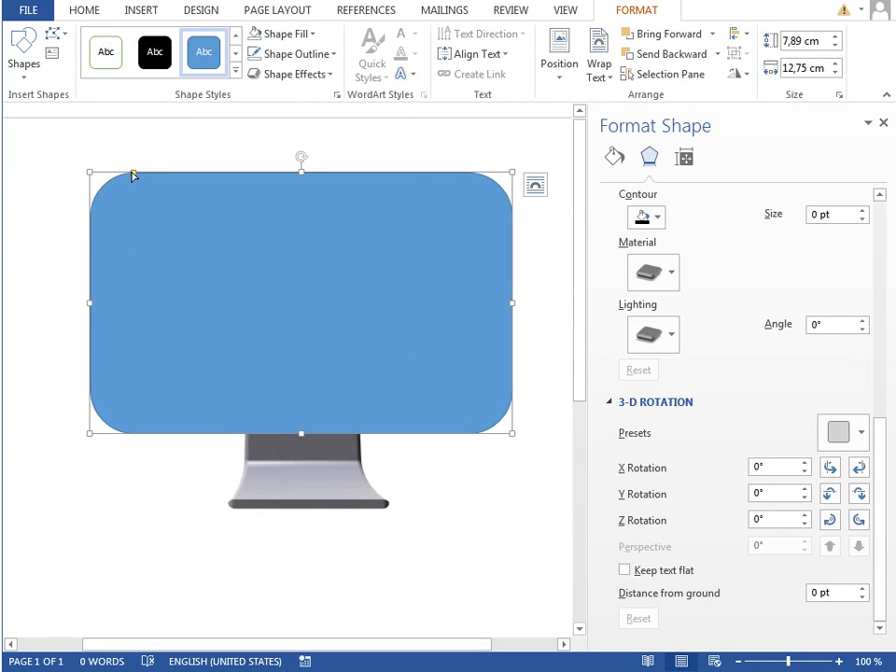
drag(134, 175, 107, 174)
Set the rounded rectangle's outline to a medium grey from the darker white theme shades.
click(614, 157)
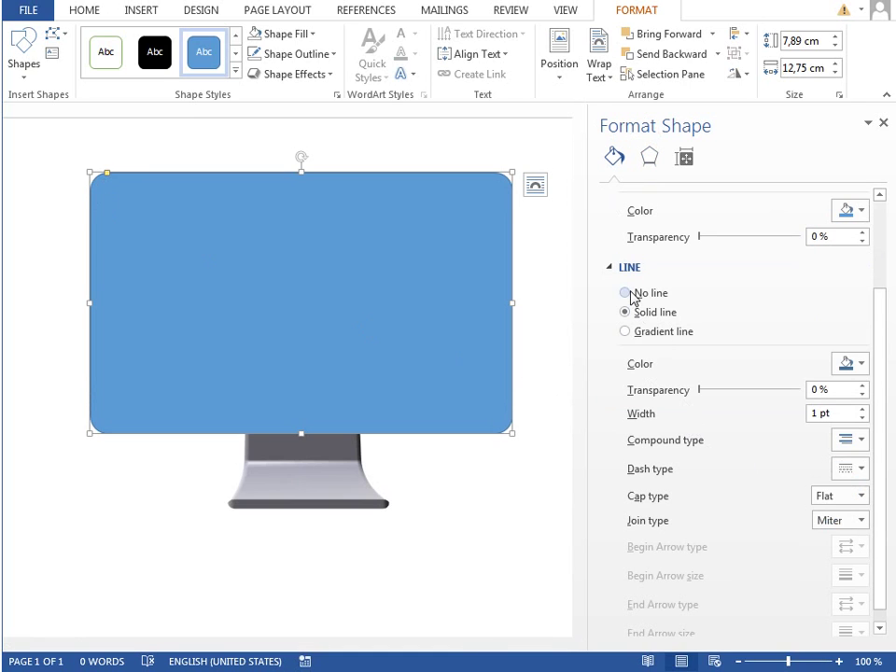
click(852, 367)
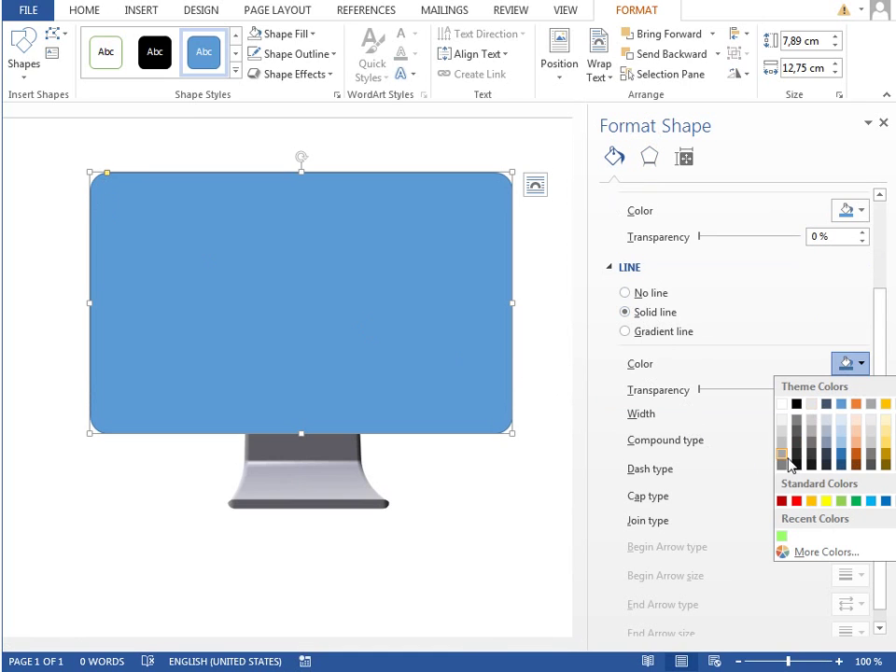
click(783, 452)
Fill the rounded rectangle with the mid-blue linear preset gradient and remove its middle gradient stop.
scroll(766, 338, up, 3)
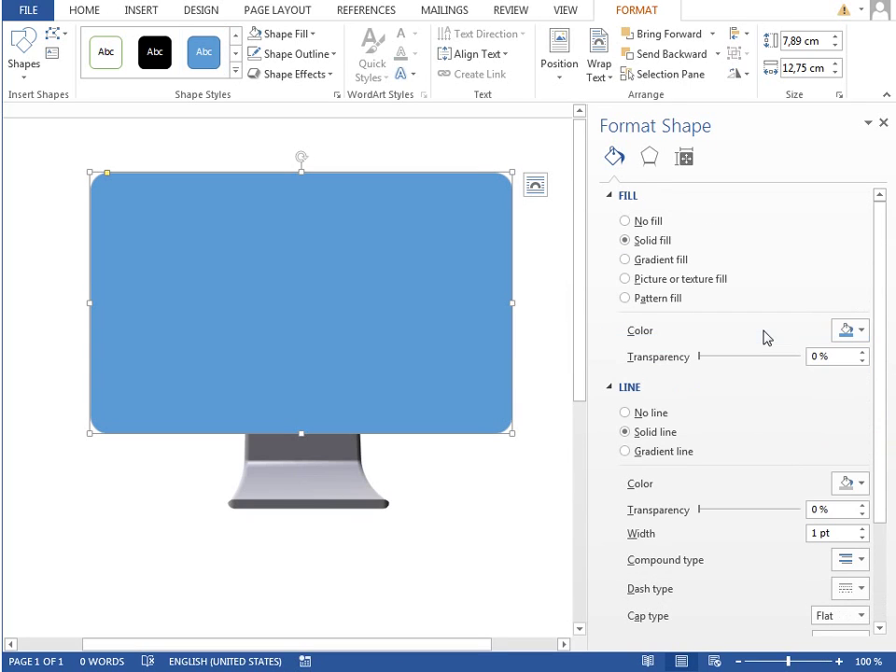
click(661, 263)
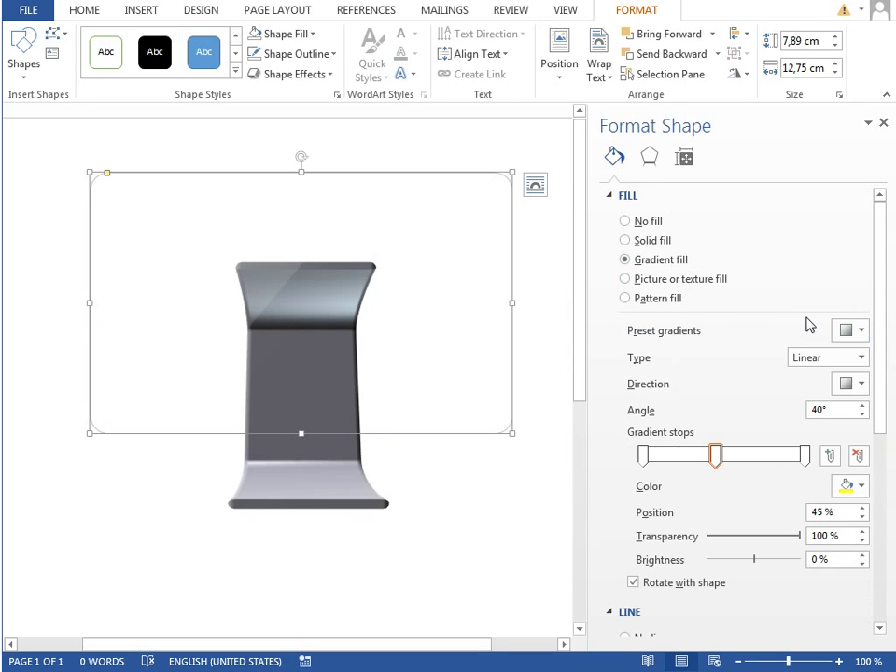
click(851, 331)
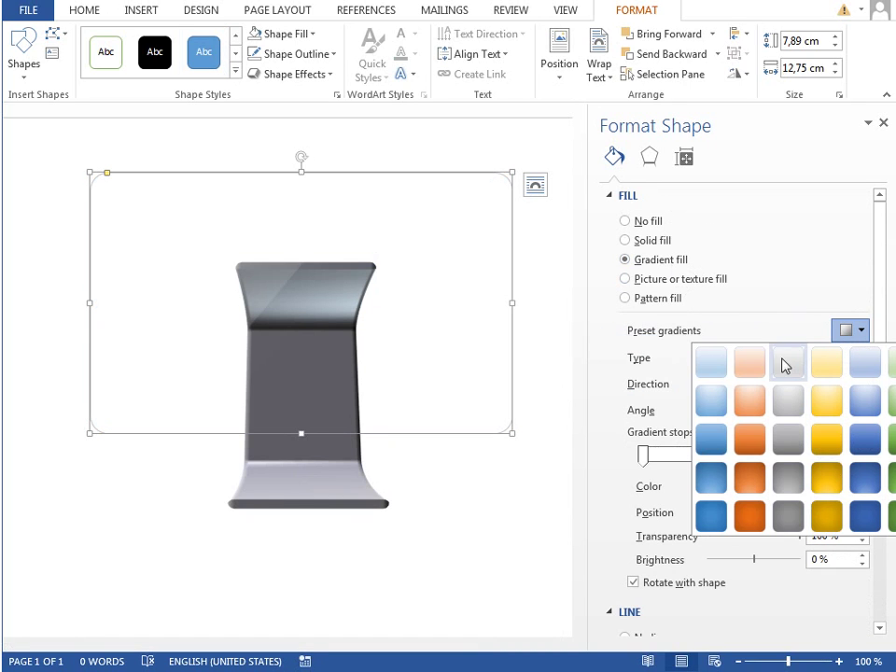
click(712, 439)
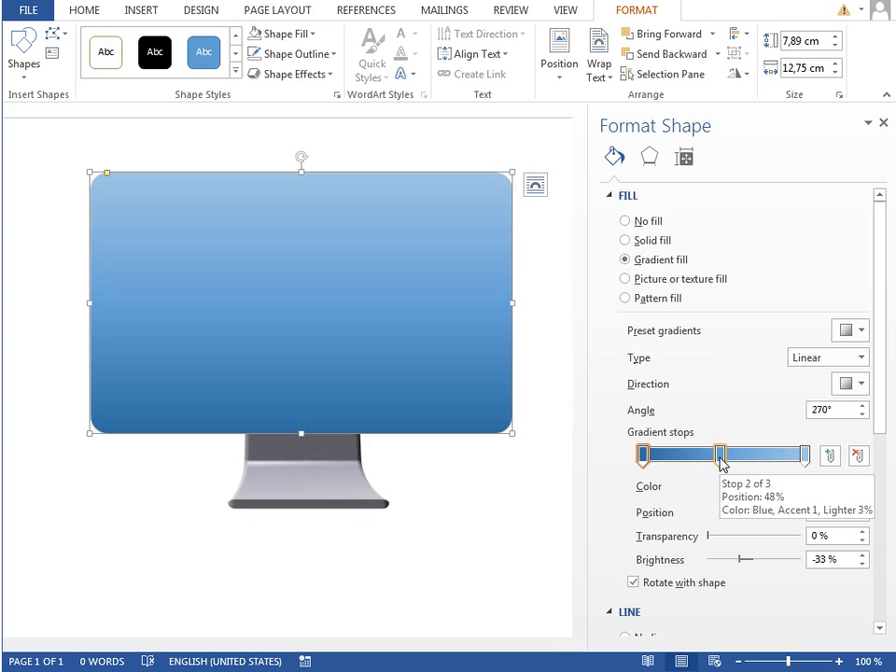
drag(722, 457, 721, 486)
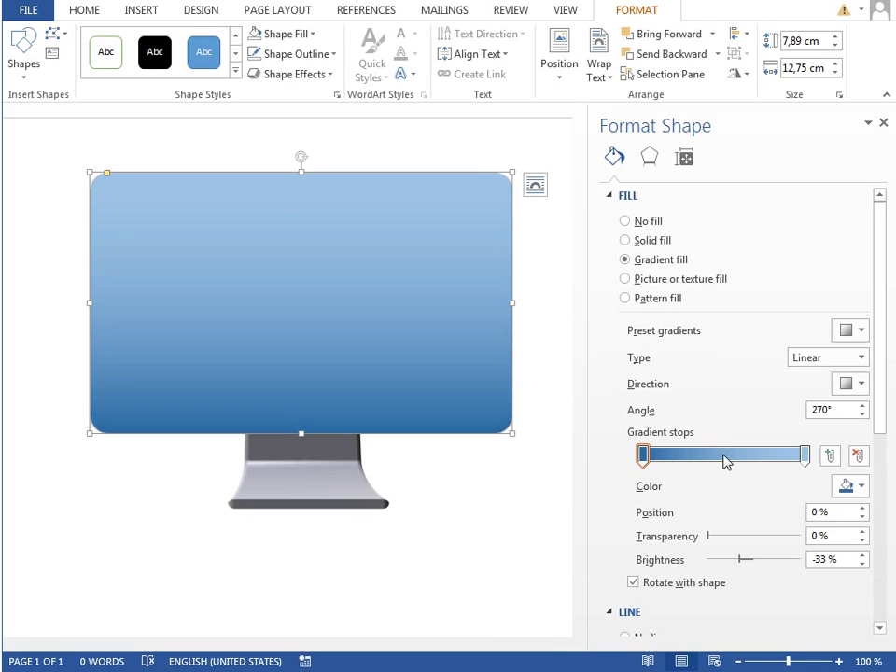
Set the last gradient stop of the rounded rectangle to black.
click(805, 456)
click(849, 486)
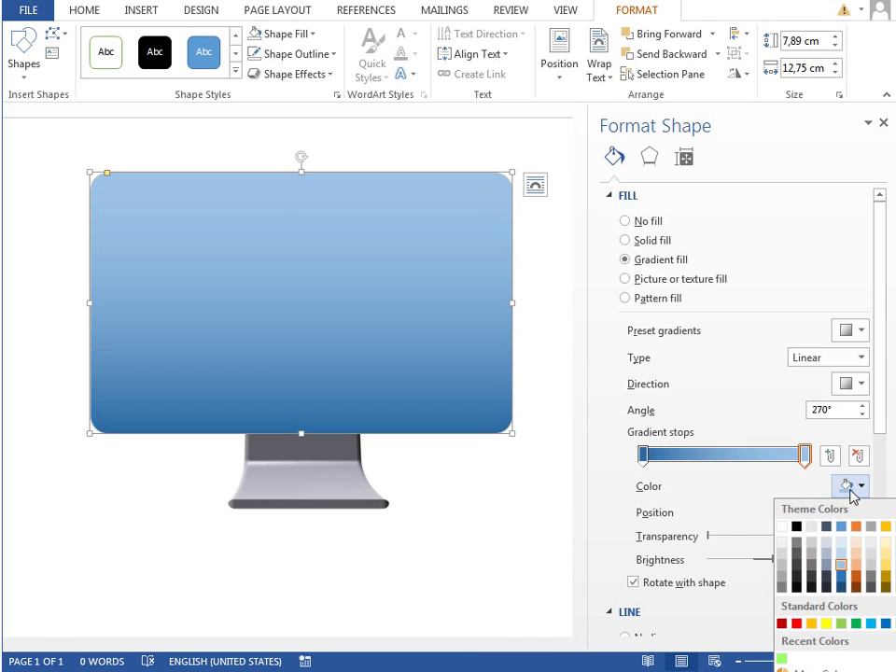
click(796, 528)
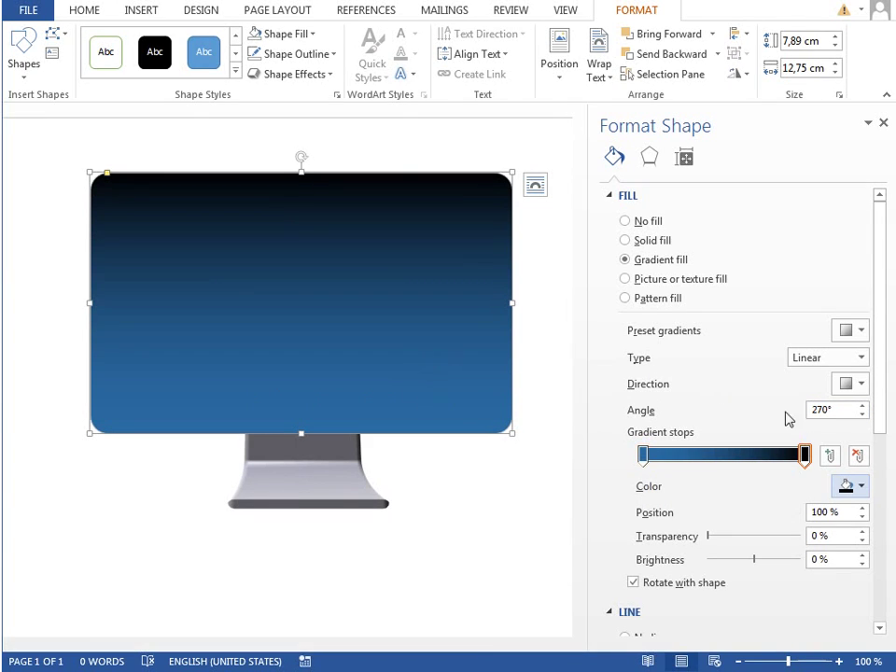
Set the angle of the rounded rectangle's gradient to 70°.
drag(860, 417, 860, 417)
click(860, 418)
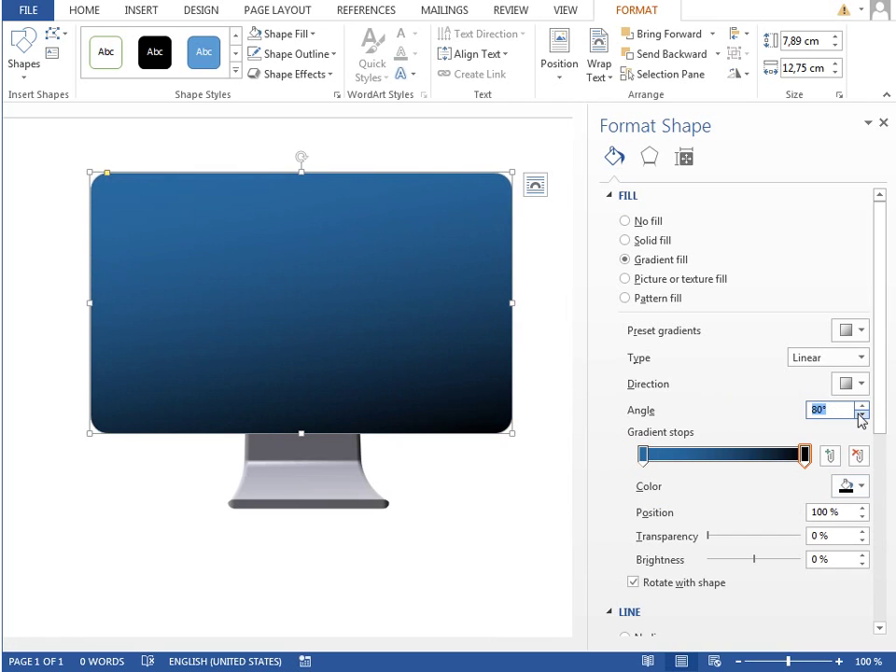
click(860, 418)
click(860, 417)
click(860, 417)
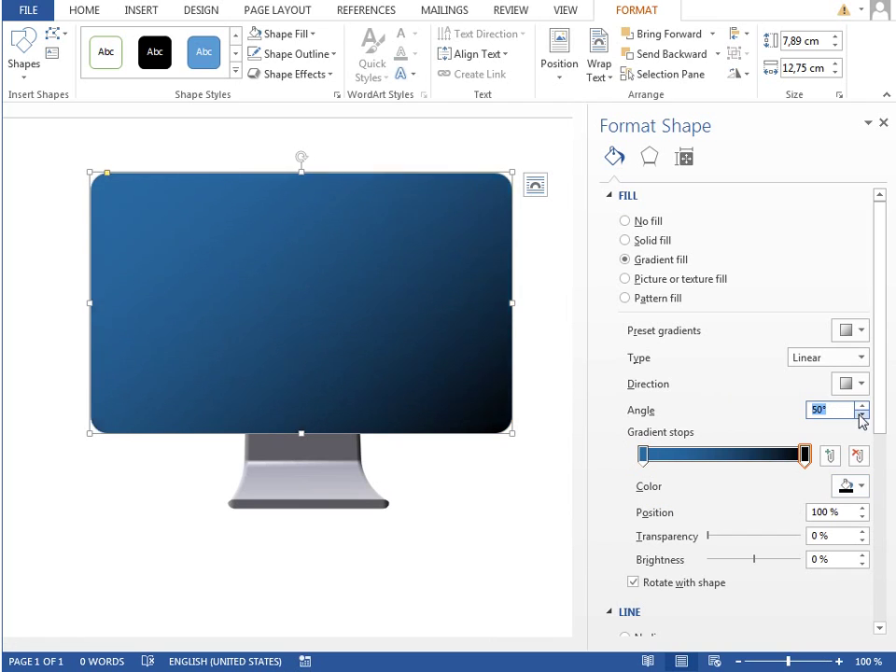
click(859, 417)
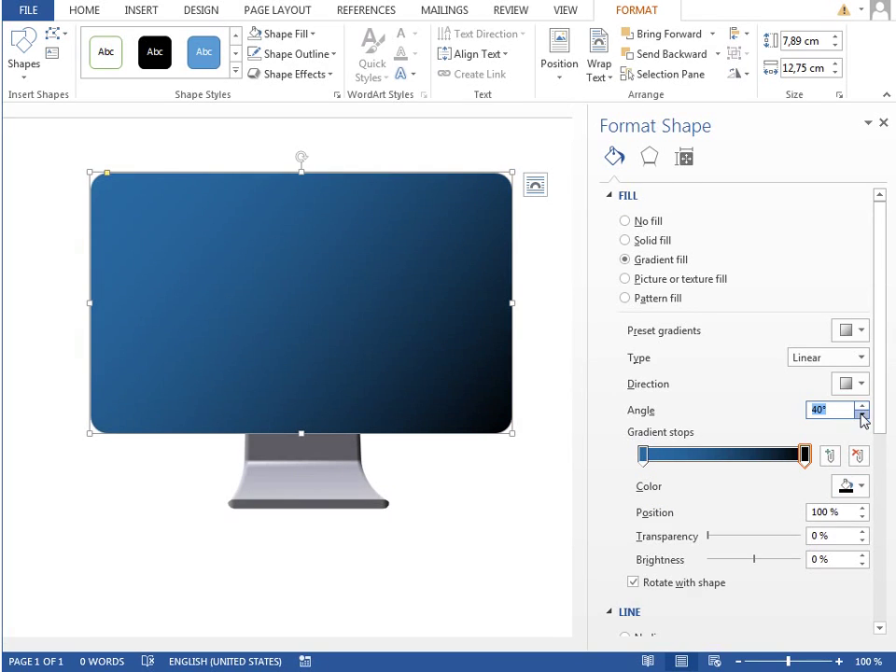
click(862, 407)
click(861, 407)
click(862, 407)
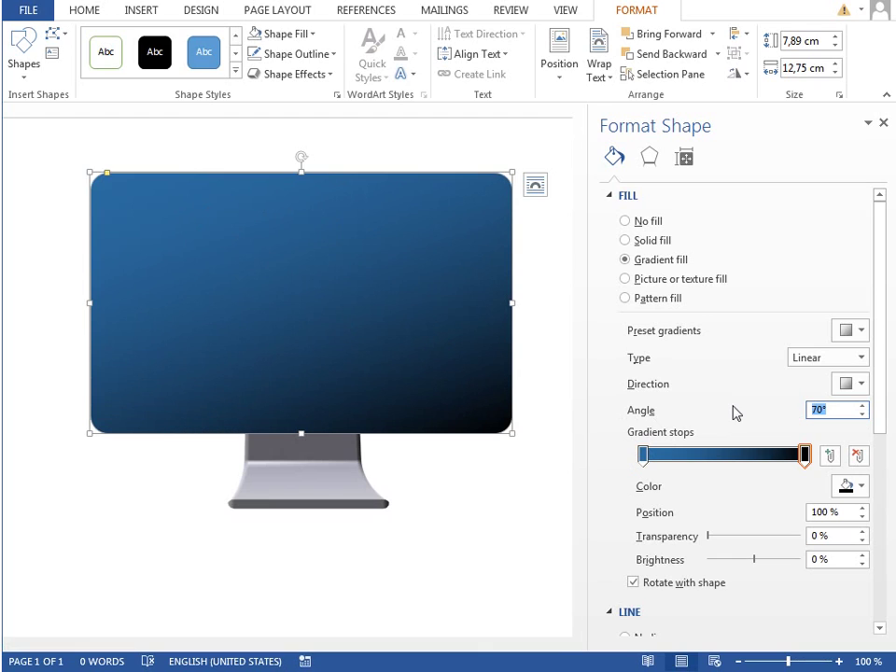
Set the first gradient stop of the rounded rectangle to the black theme shade with 15% brightness.
click(642, 457)
click(844, 486)
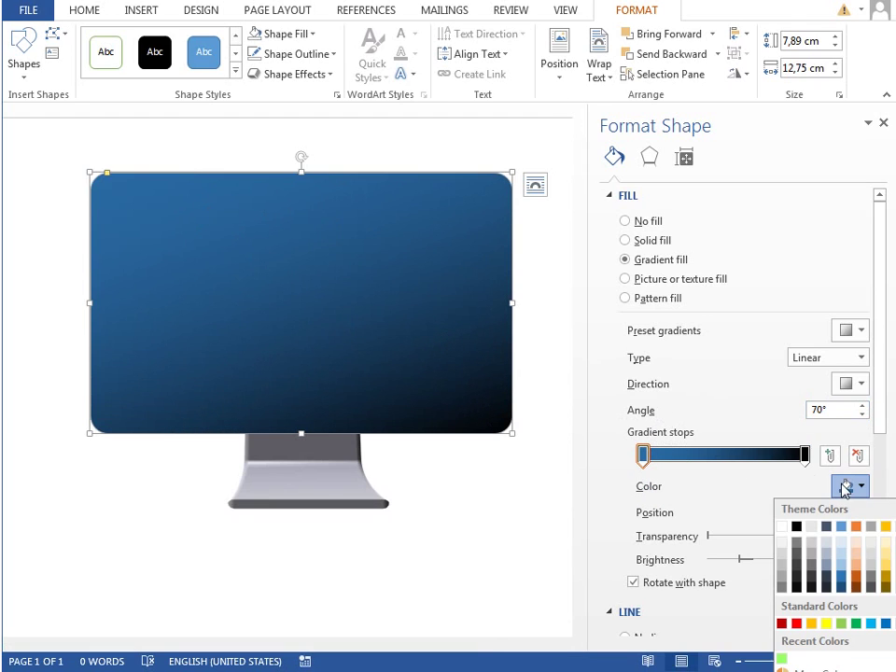
click(798, 581)
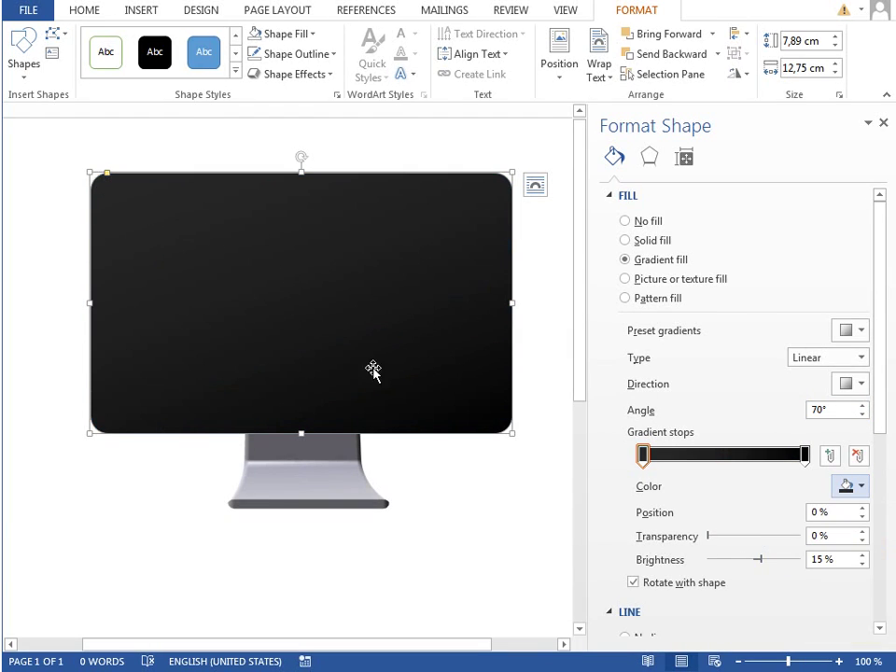
click(200, 10)
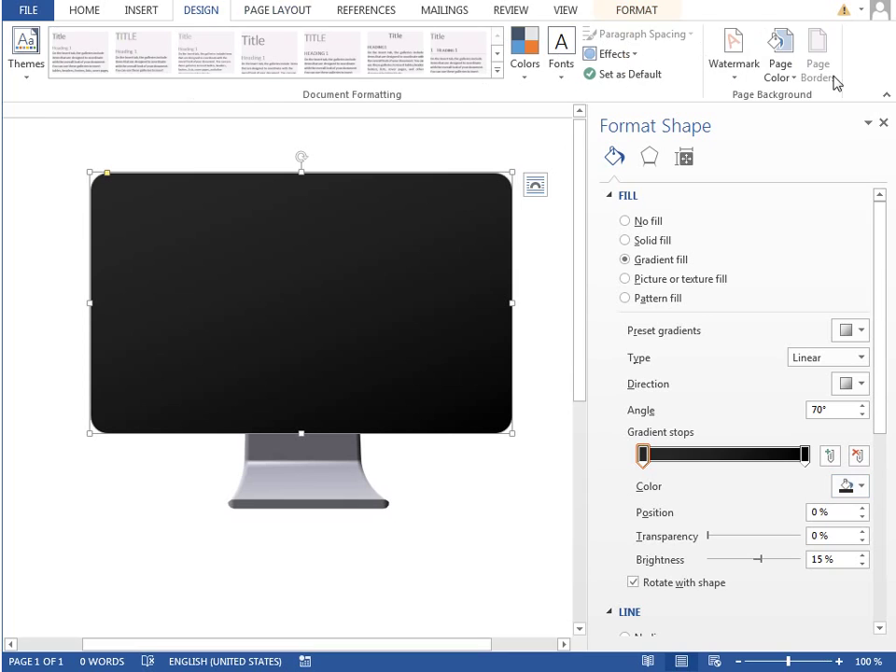
click(782, 47)
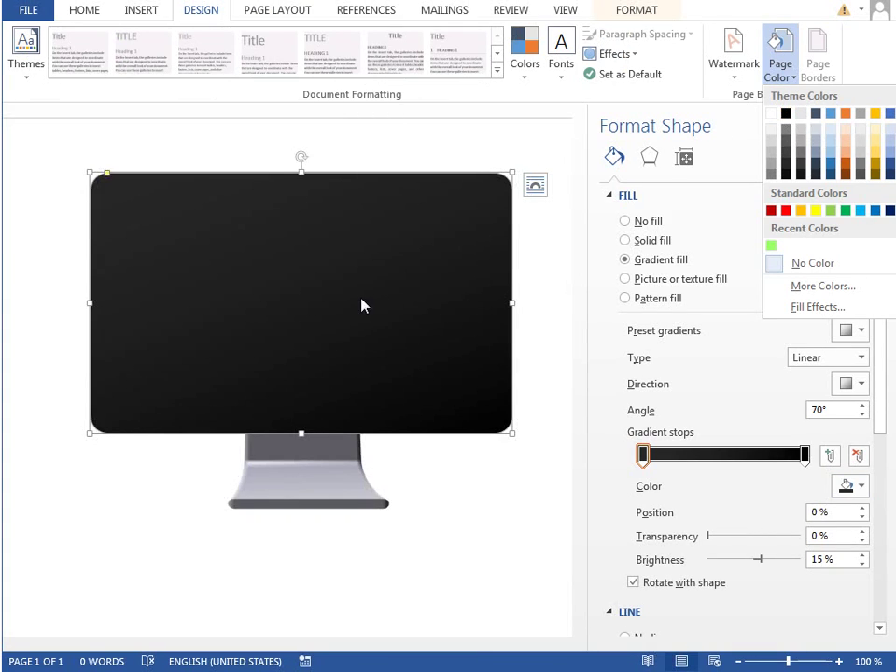
key(Escape)
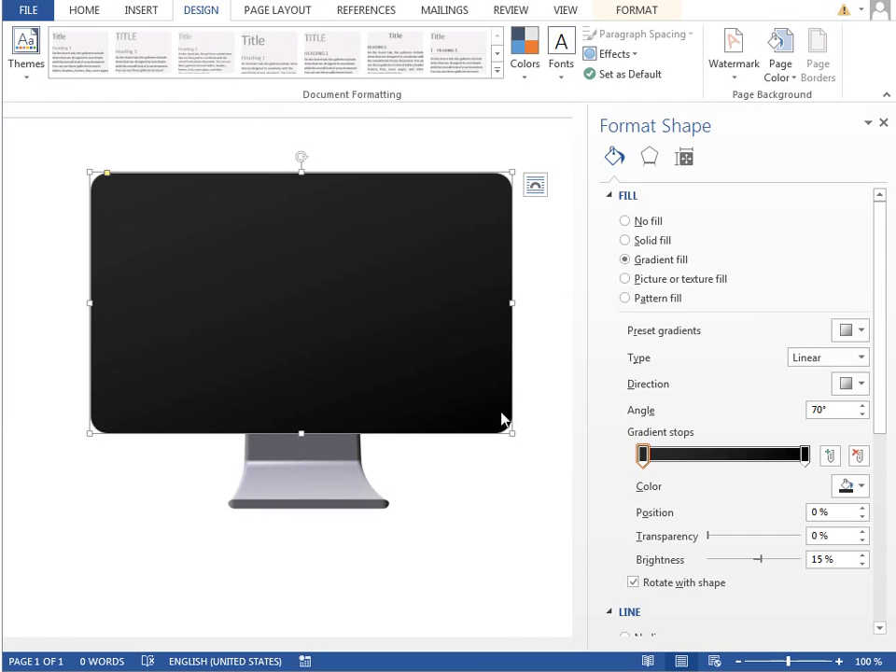
Draw a plain rectangle about 11.8 cm wide and 6.88 cm high inside the black rounded rectangle, leaving an even border.
click(140, 11)
click(250, 66)
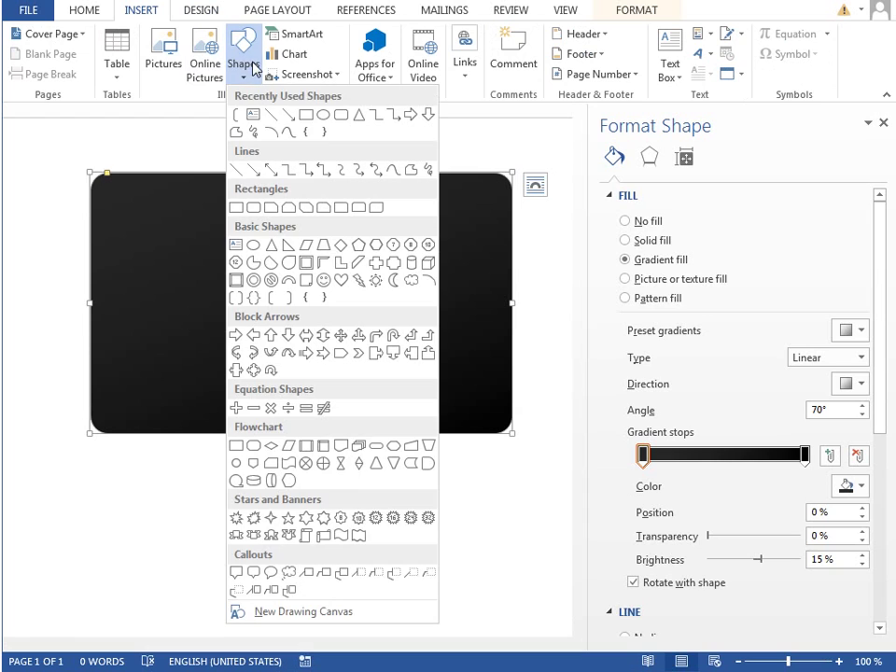
click(305, 116)
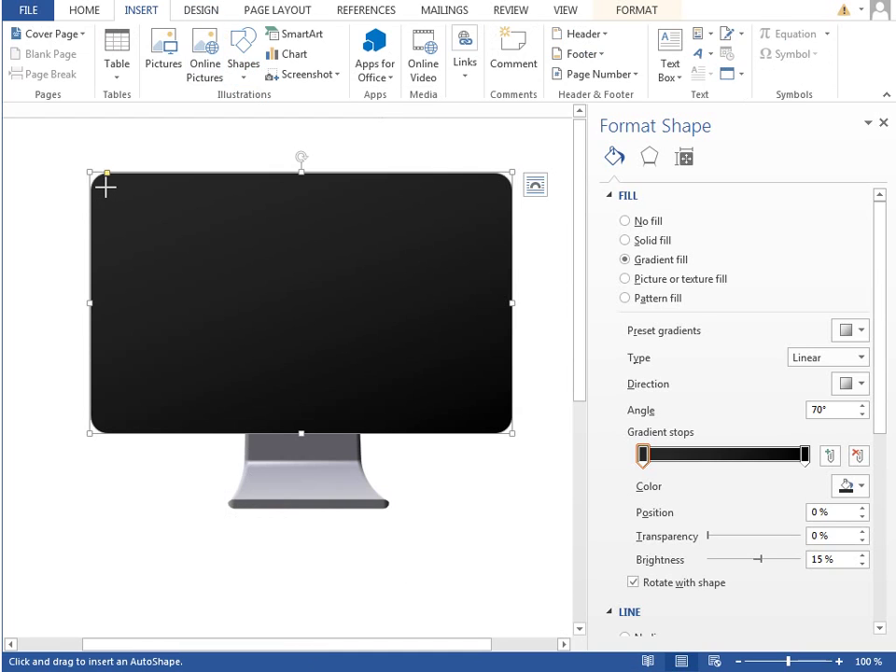
mouse_move(106, 188)
mouse_down()
mouse_move(326, 345)
mouse_move(430, 397)
mouse_move(497, 415)
mouse_up()
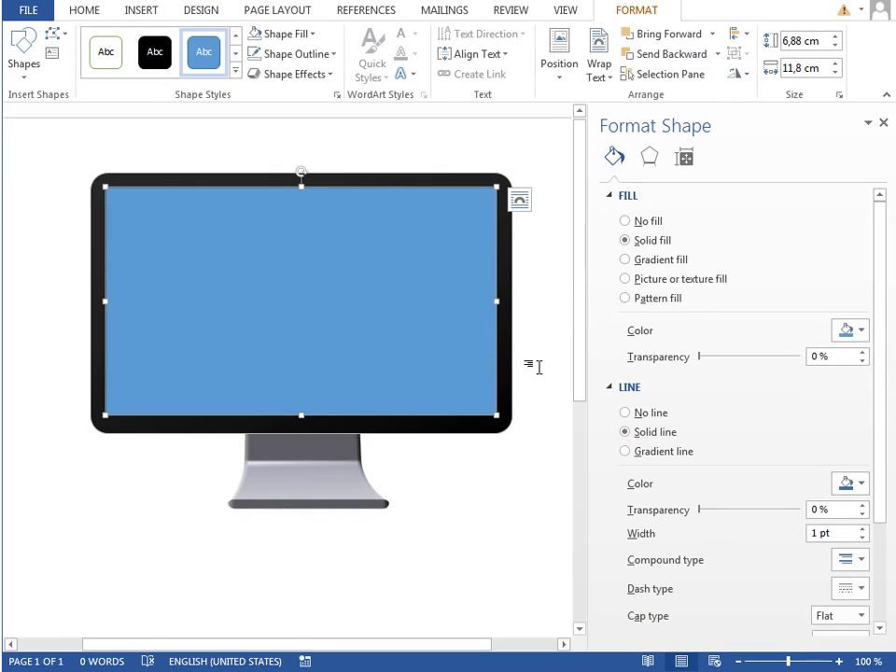
Remove the inner rectangle's outline and give it the same 70° black gradient fill.
click(650, 414)
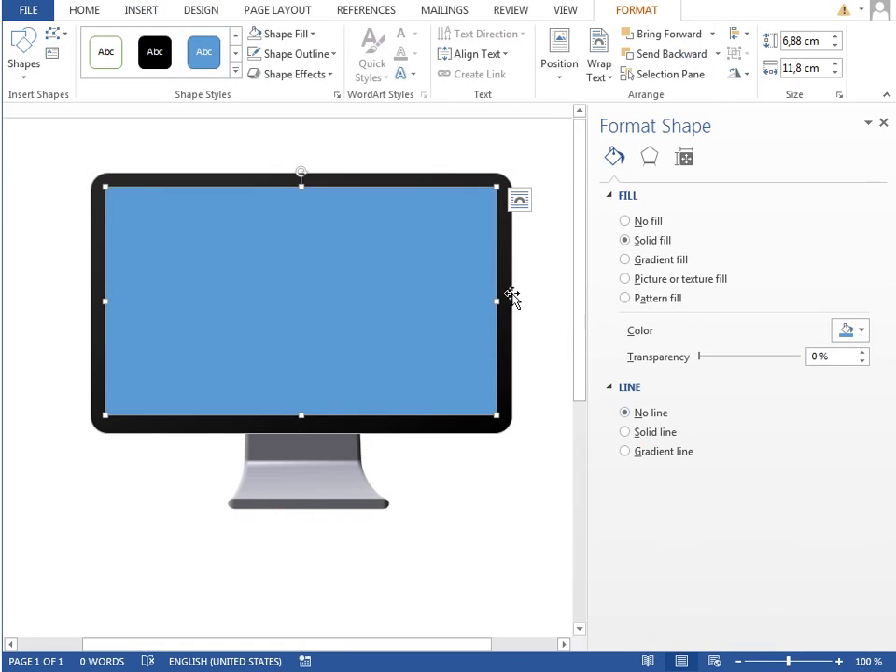
click(655, 261)
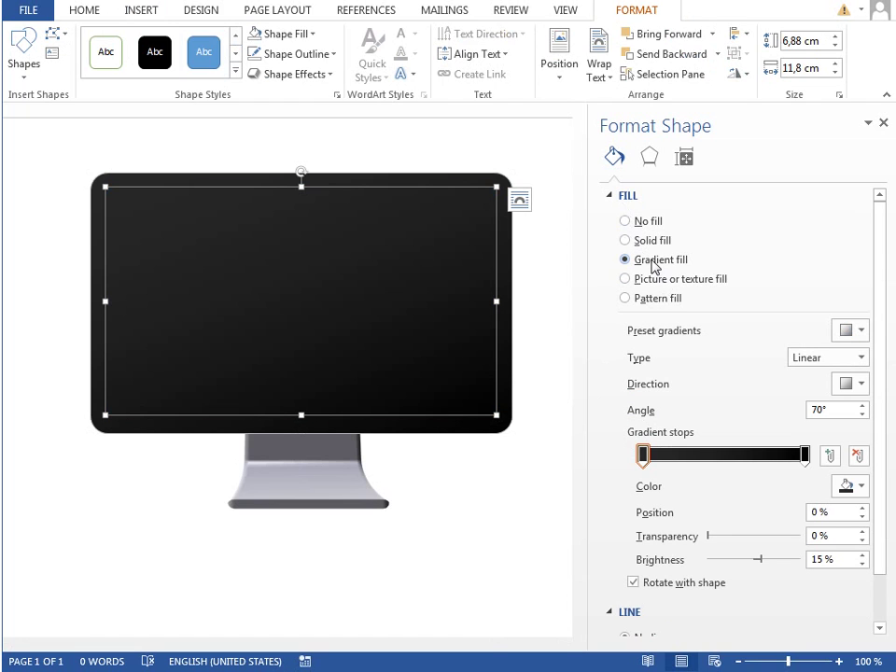
click(544, 250)
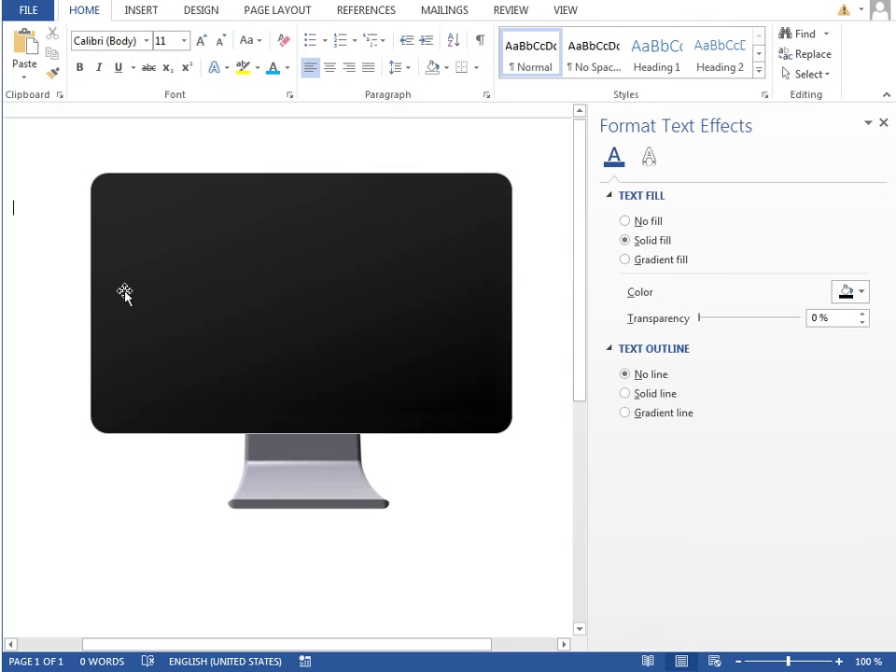
Lighten the inner rectangle's first gradient stop to the black theme shade with 25% brightness.
click(199, 269)
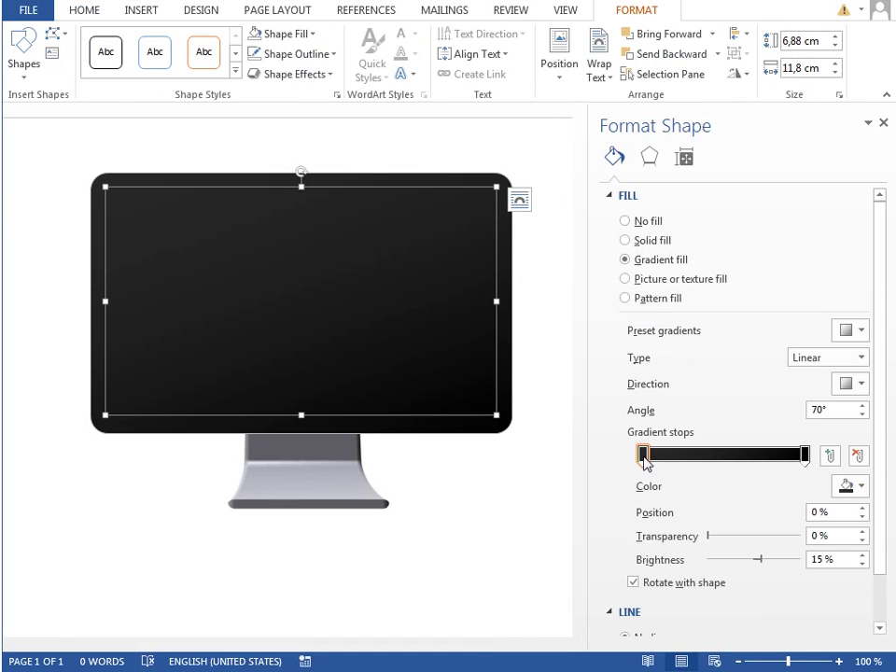
click(846, 487)
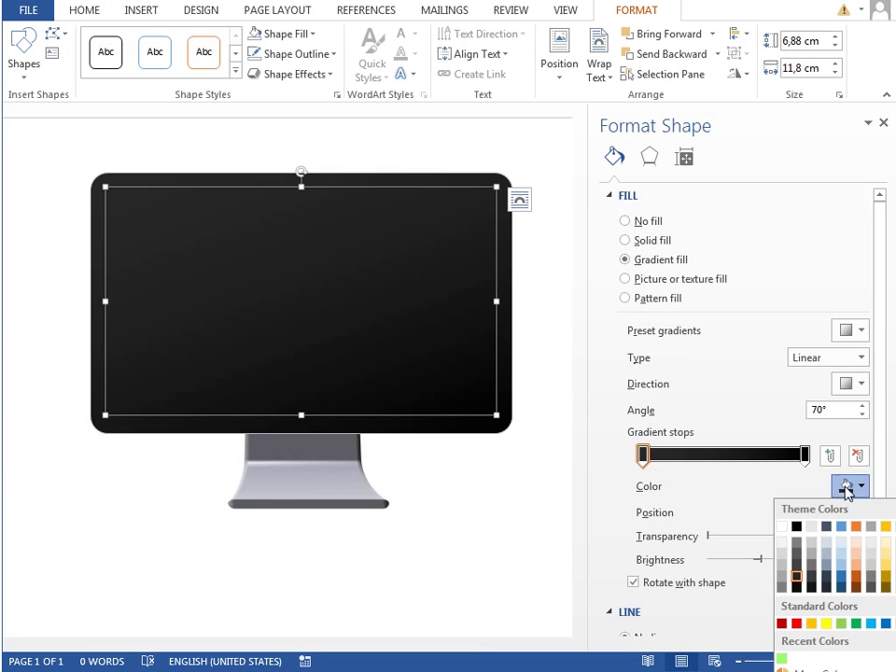
click(799, 570)
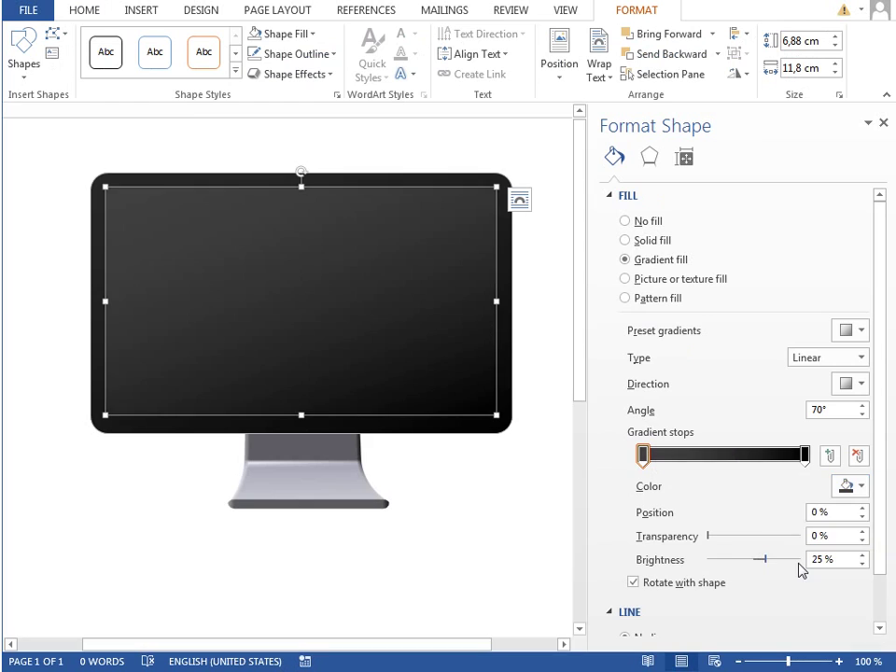
click(519, 378)
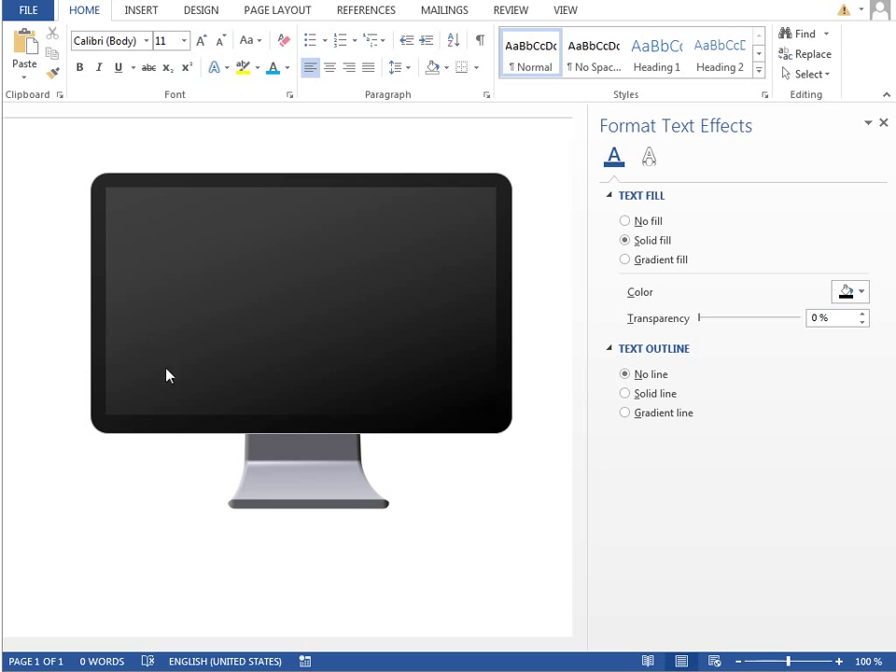
Duplicate the outer rounded rectangle, align the copy exactly over the original and remove the copy's outline.
click(193, 175)
click(192, 176)
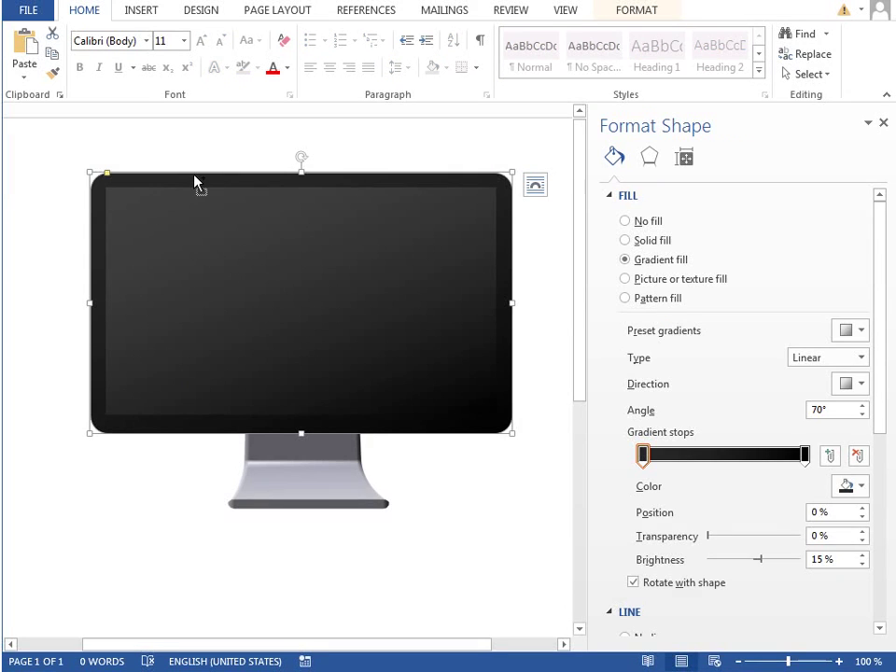
key(ctrl+v)
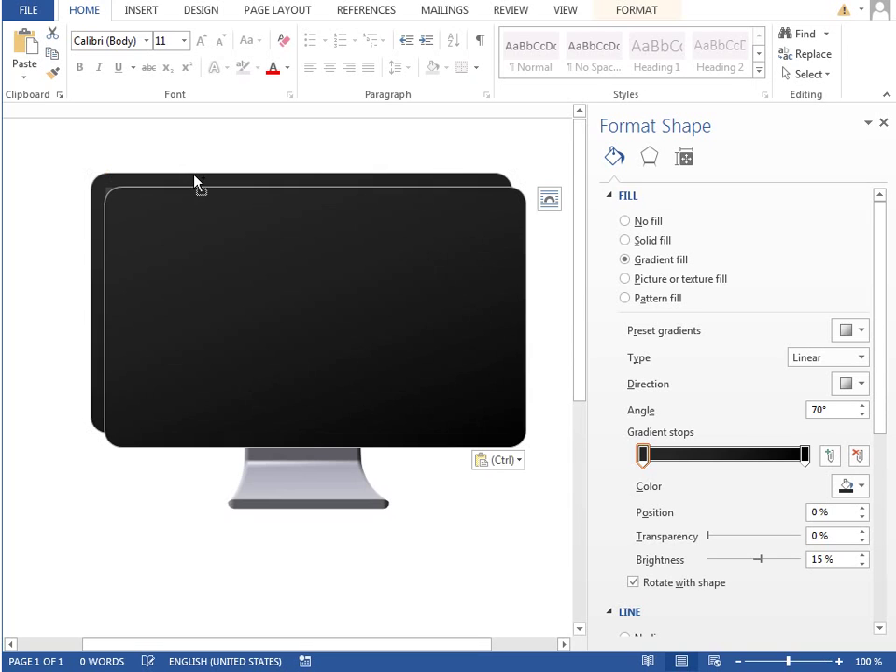
drag(176, 204, 160, 185)
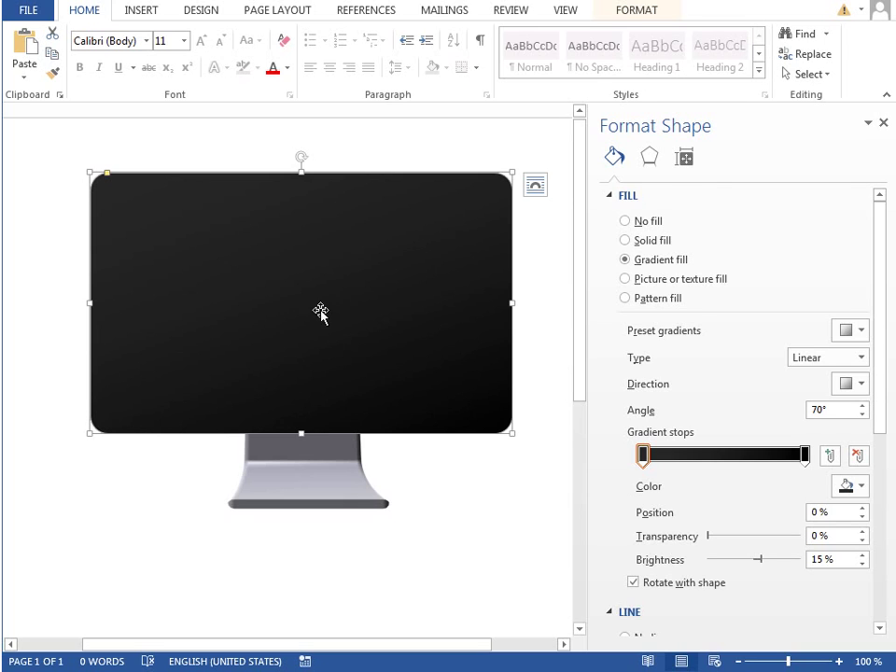
scroll(651, 516, down, 3)
click(642, 497)
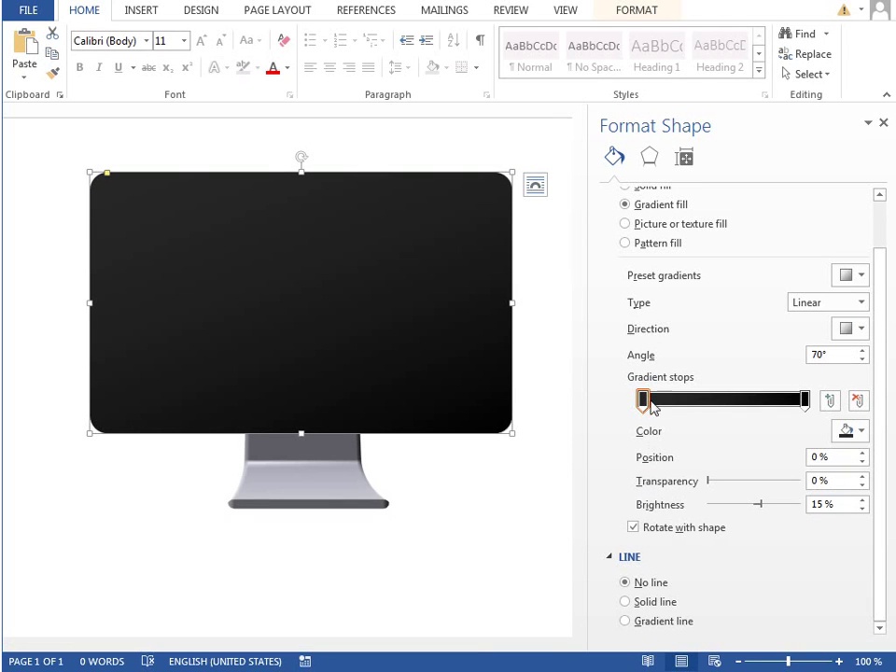
Set both gradient stops of the duplicated rounded rectangle to the white theme color.
scroll(668, 303, up, 1)
scroll(700, 277, down, 1)
click(850, 432)
click(783, 472)
click(805, 400)
click(848, 431)
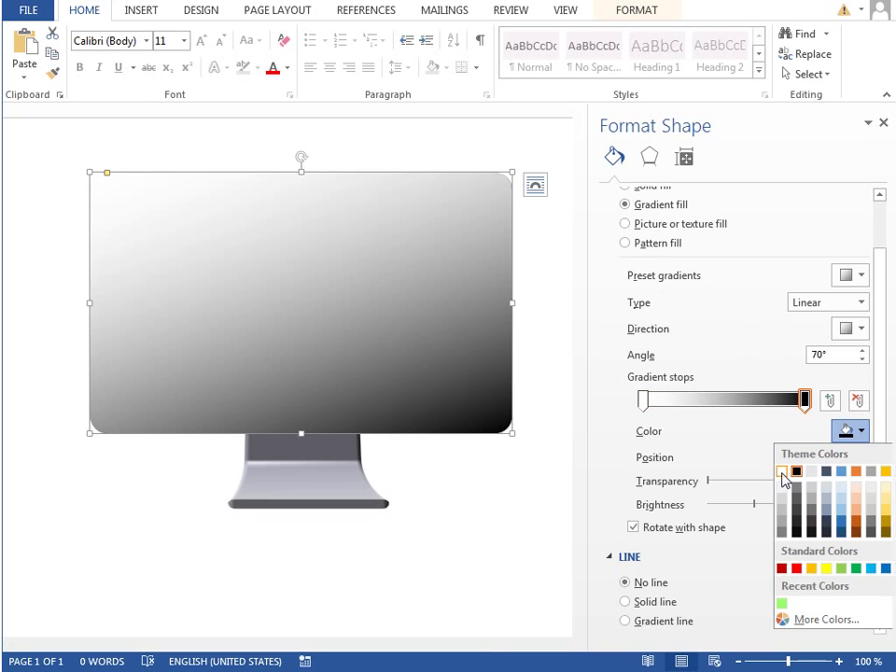
click(785, 472)
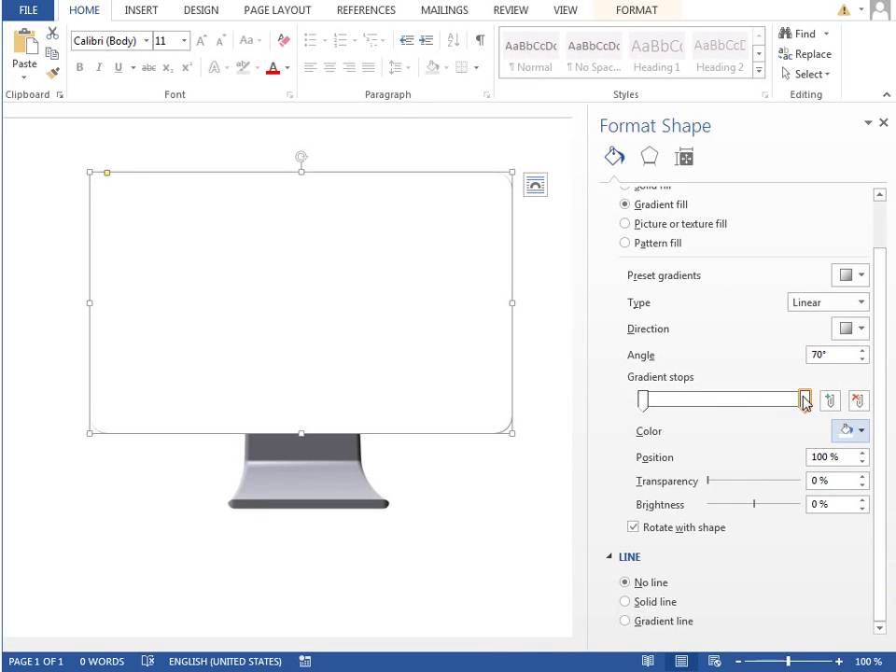
Set the overlay gradient's last stop to 100% transparency and its first stop to 71%.
drag(710, 485, 808, 488)
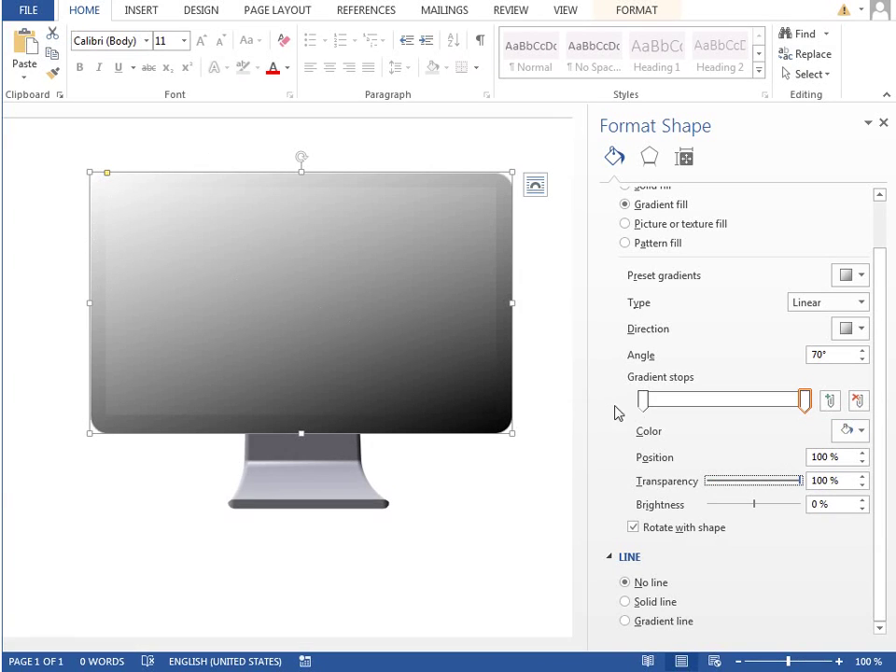
click(642, 402)
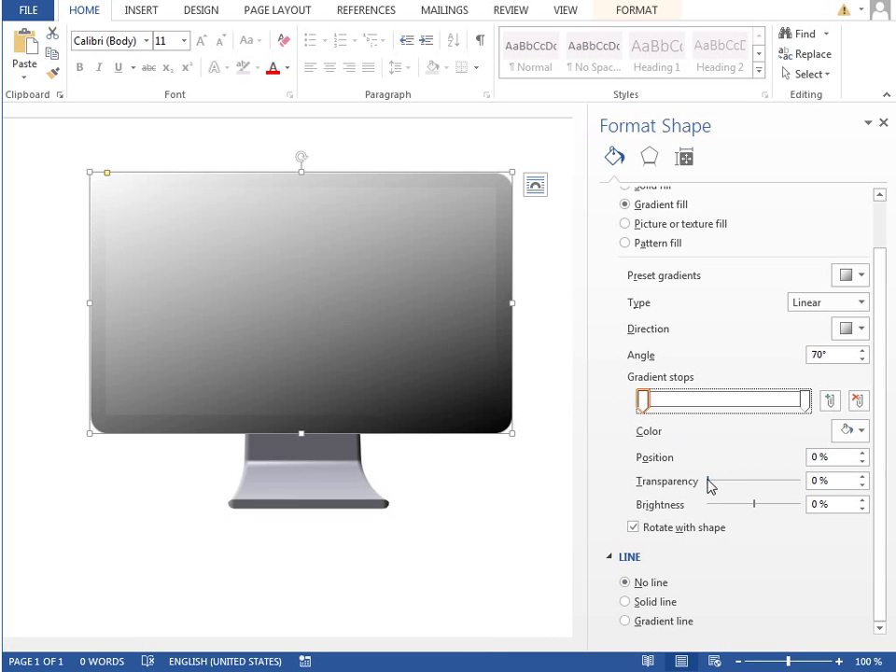
drag(709, 484, 777, 486)
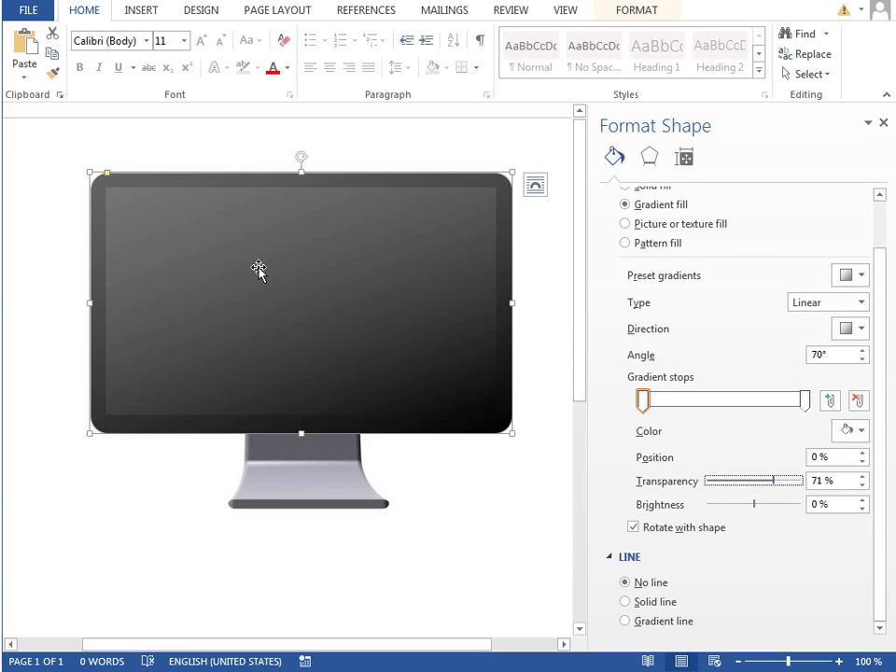
Add white gradient stops at 42% and 57% to the overlay, with about 84% and 100% transparency respectively.
click(711, 403)
click(737, 405)
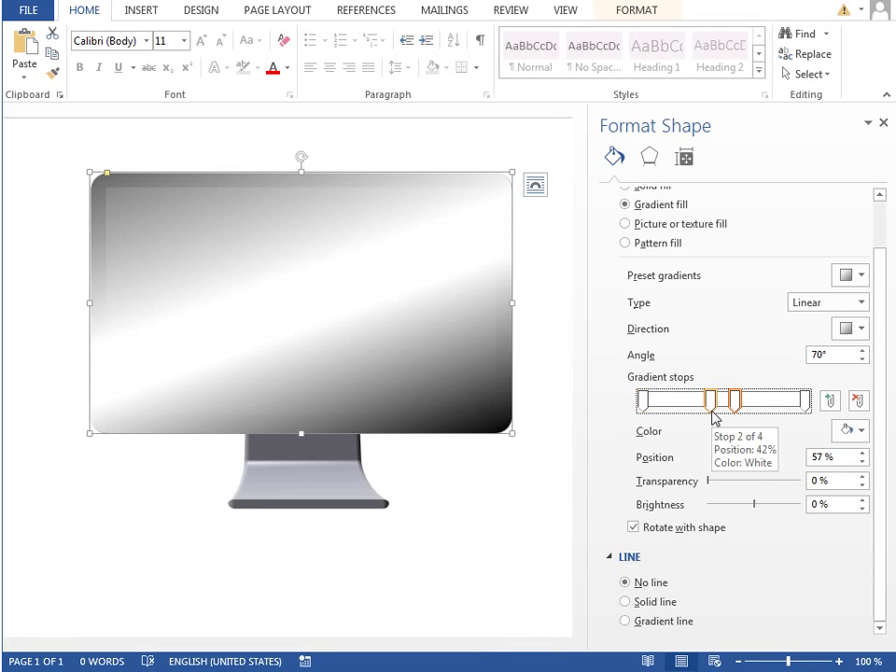
click(712, 409)
drag(708, 481, 790, 486)
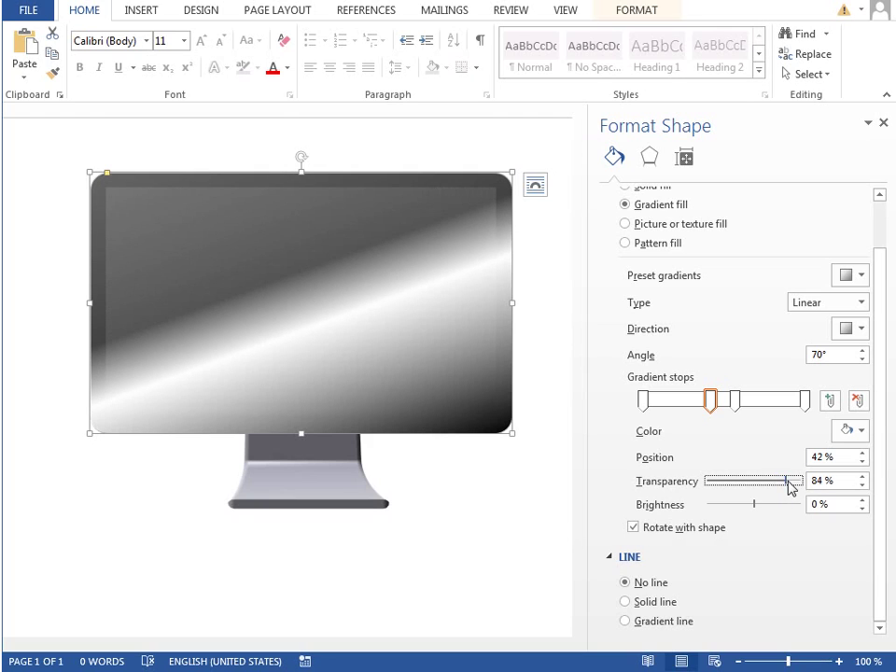
click(735, 409)
drag(712, 487, 815, 489)
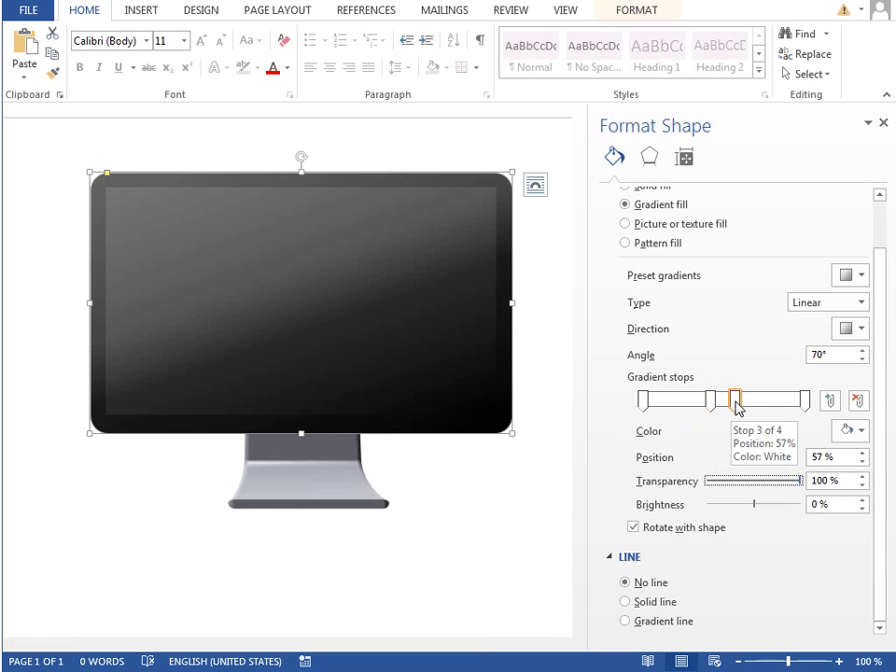
Bring the overlay's two middle gradient stops together at 42% to form a sharp diagonal edge, with the more opaque side at upper left.
drag(737, 404, 712, 401)
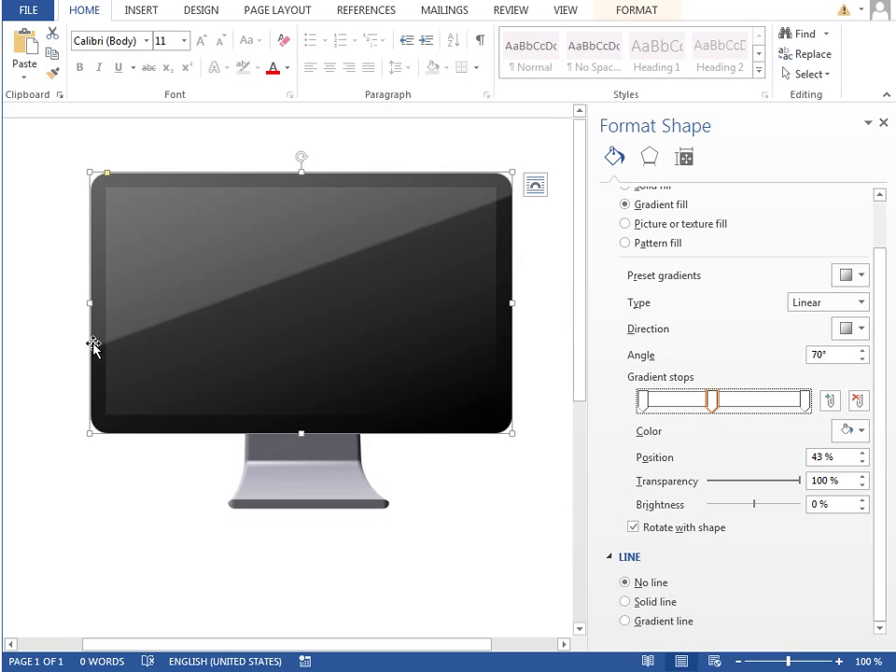
drag(712, 403, 714, 406)
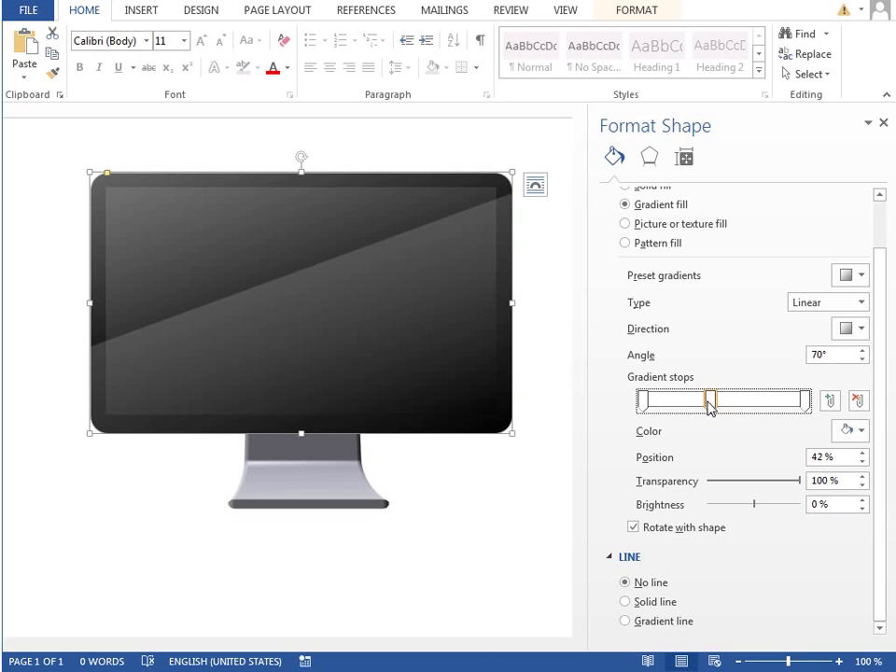
drag(716, 407, 735, 407)
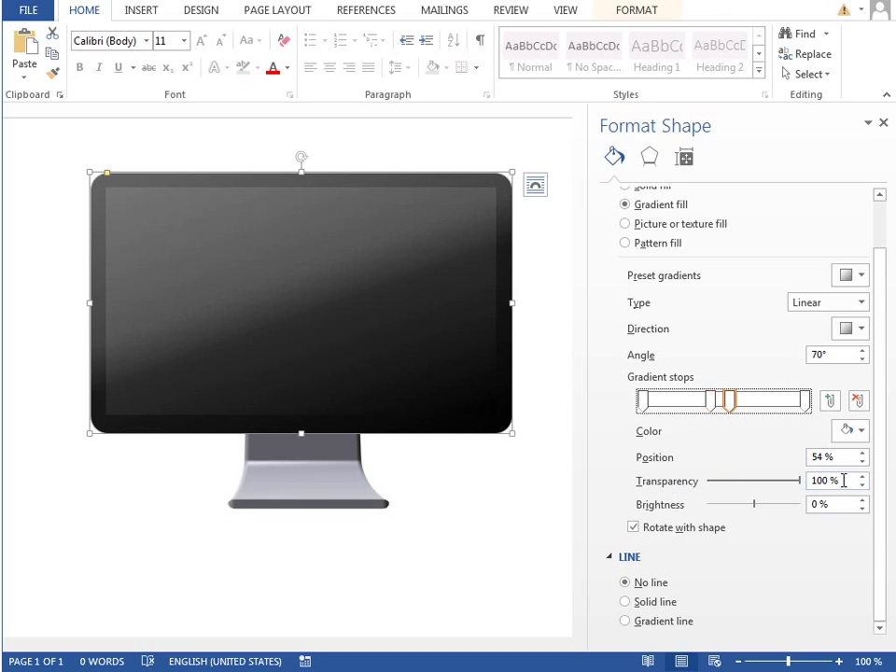
drag(843, 480, 740, 483)
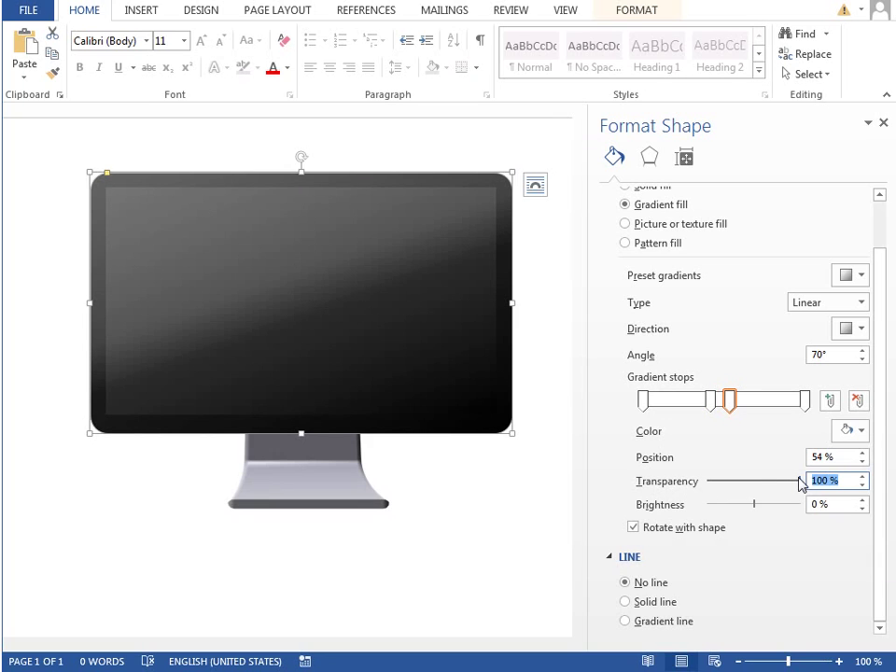
mouse_move(801, 481)
mouse_down()
mouse_move(785, 481)
mouse_move(803, 483)
mouse_up()
click(706, 408)
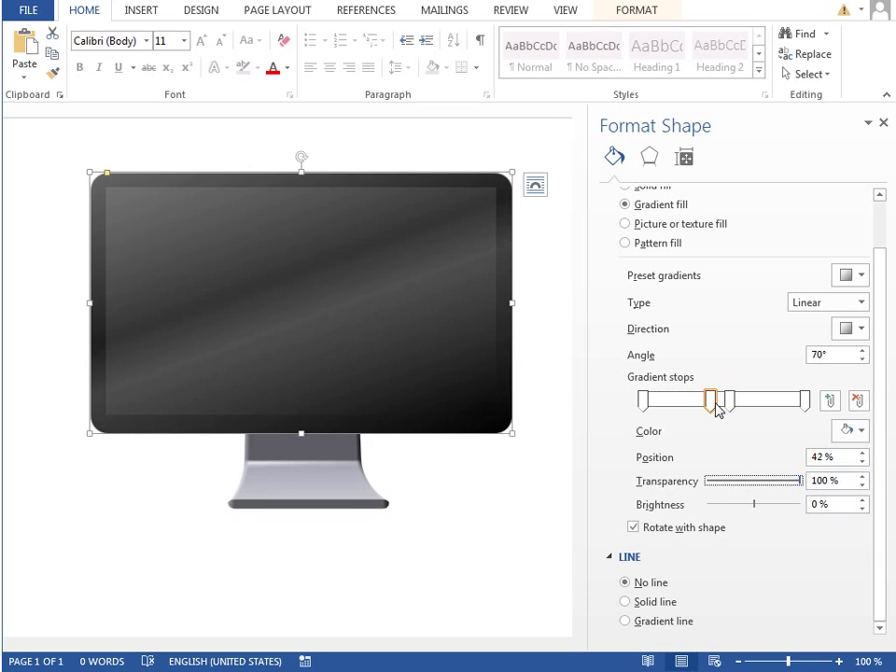
drag(731, 410, 713, 410)
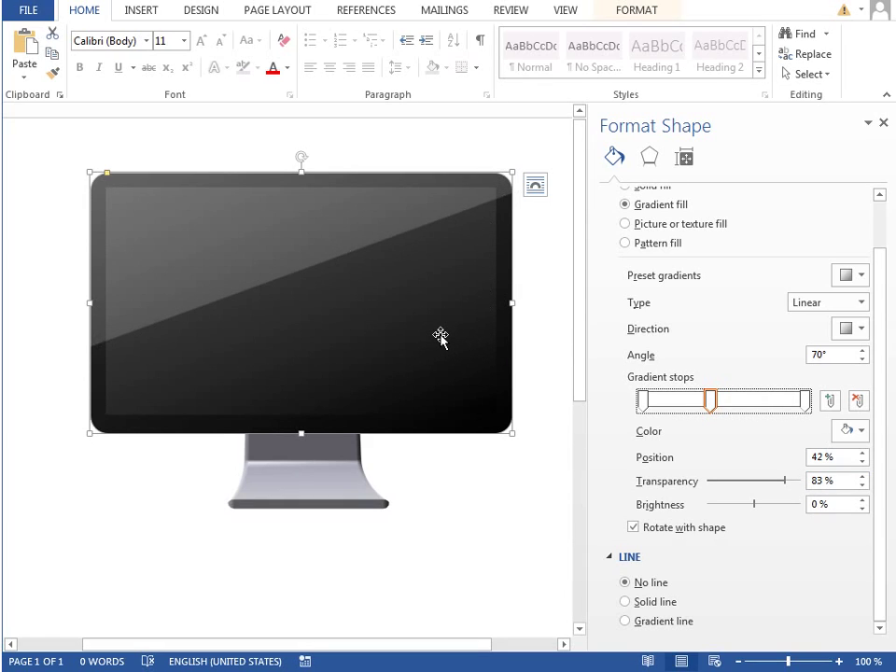
Set the overlay's gradient angle to 30° and deselect the shape.
click(862, 360)
click(863, 361)
click(863, 360)
click(863, 361)
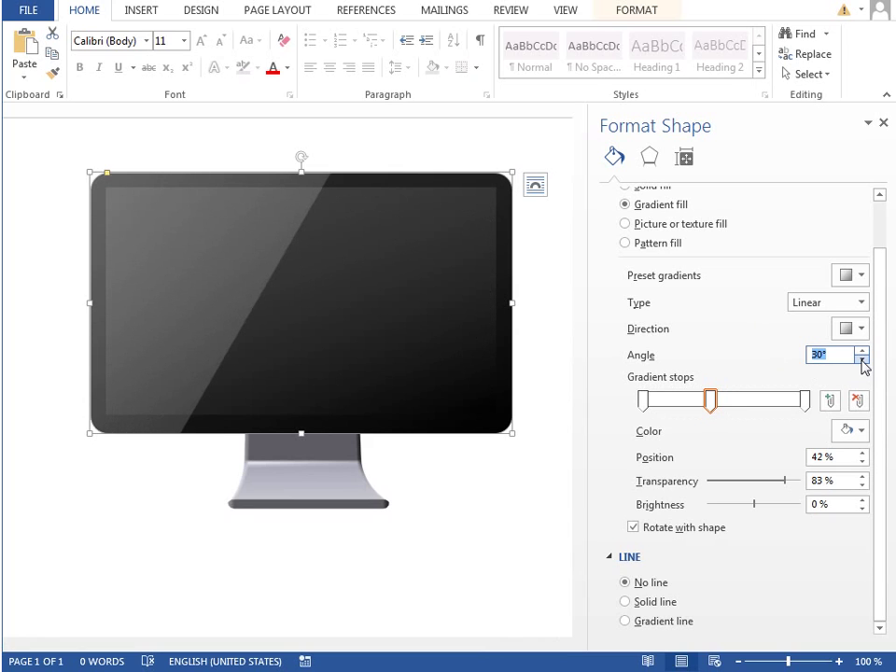
click(864, 350)
click(863, 360)
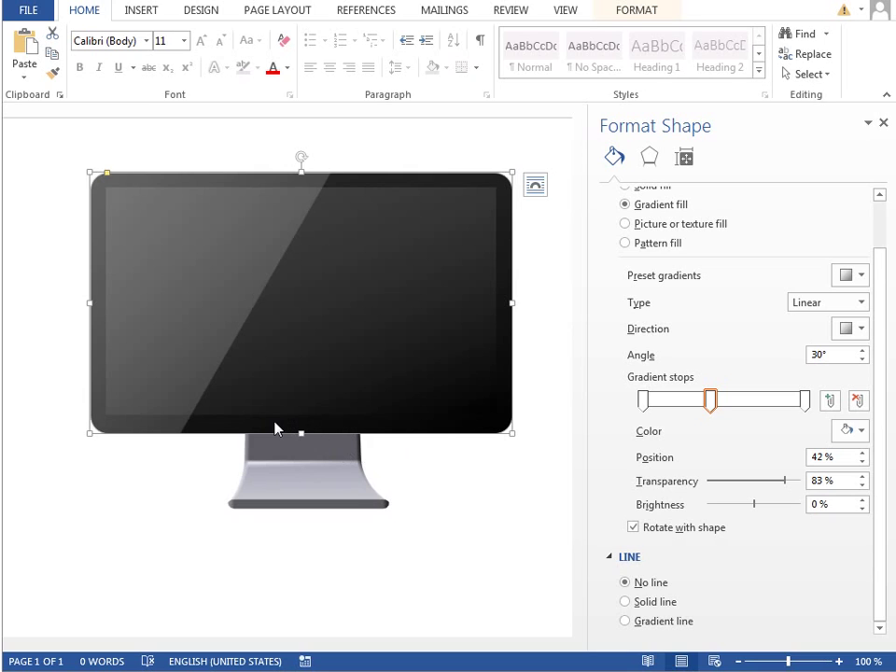
click(458, 476)
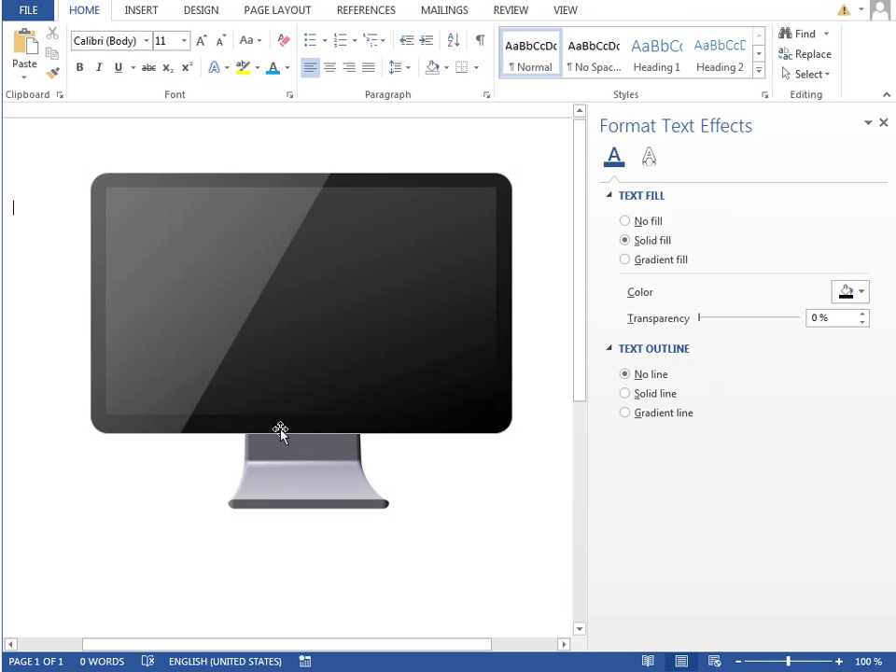
Draw a text box about 2.81 cm wide and 1.05 cm high over the monitor's lower bezel, above the stand.
click(818, 665)
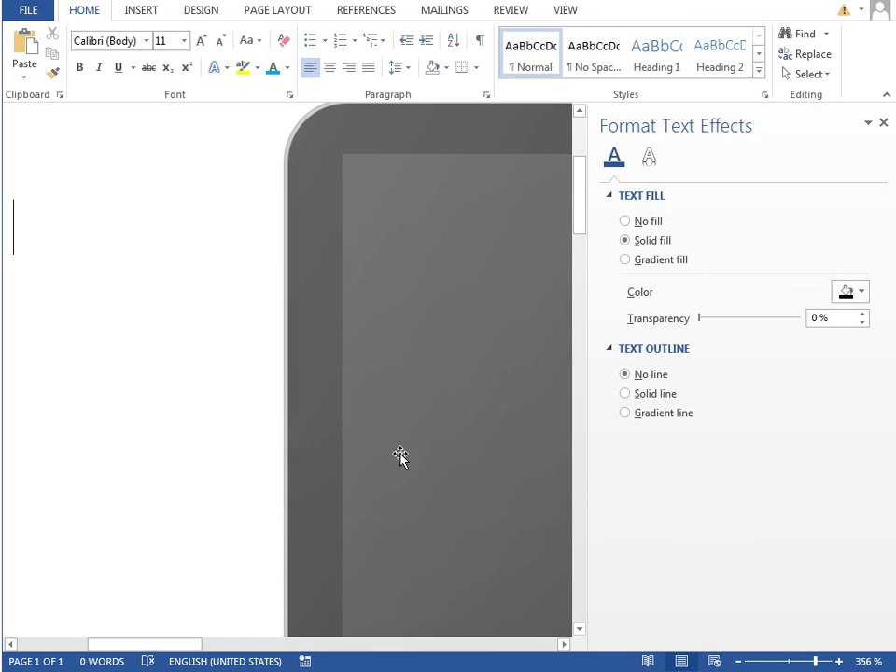
scroll(392, 449, down, 10)
scroll(262, 493, up, 3)
drag(164, 642, 334, 653)
scroll(336, 488, down, 3)
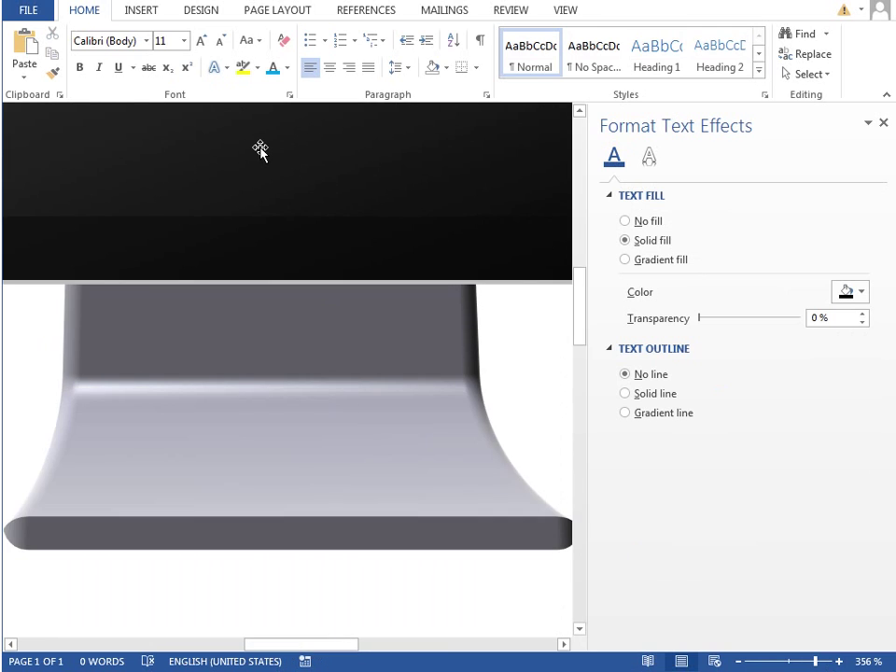
scroll(261, 154, up, 3)
drag(579, 275, 580, 300)
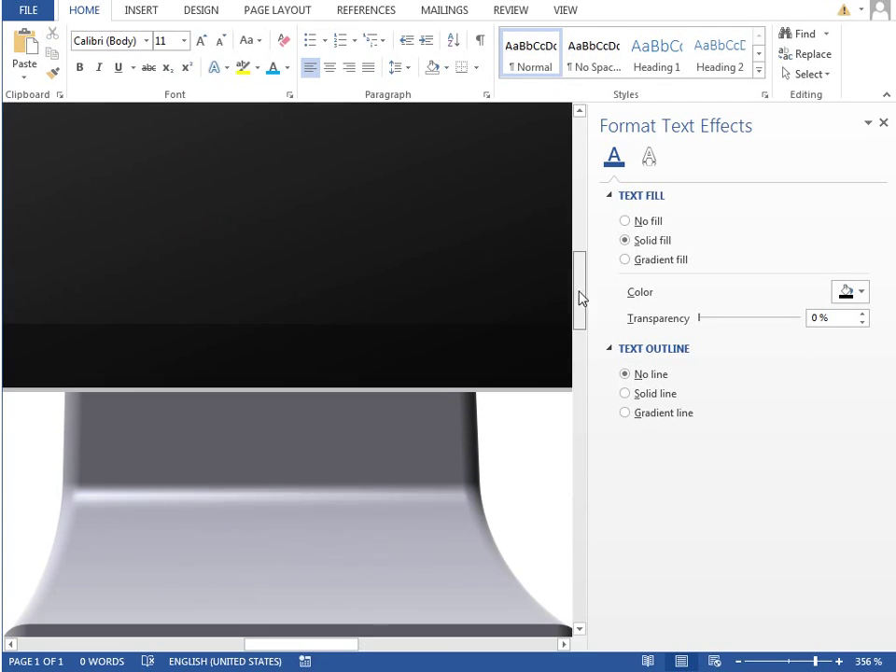
click(142, 11)
click(245, 80)
click(253, 115)
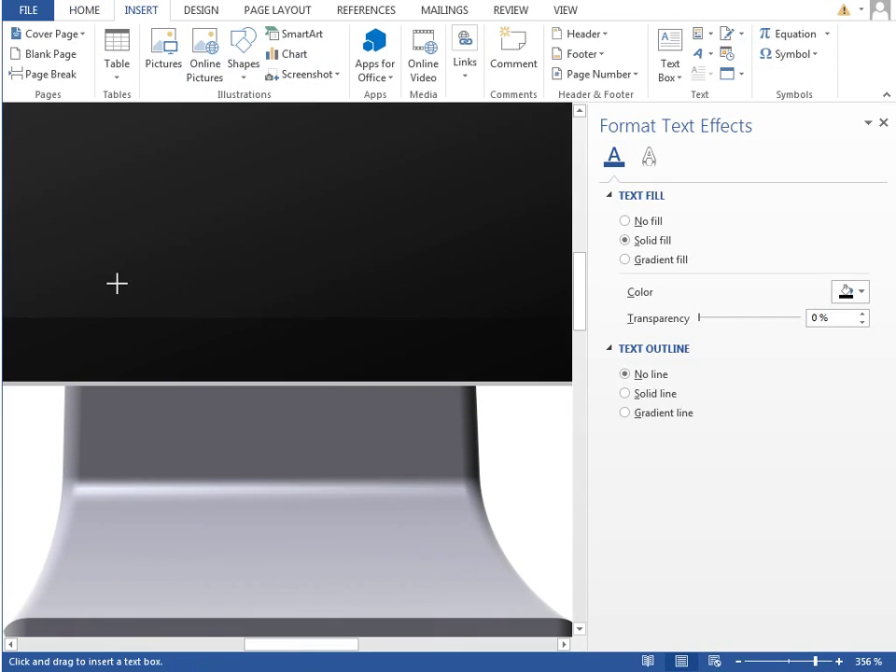
drag(115, 283, 445, 408)
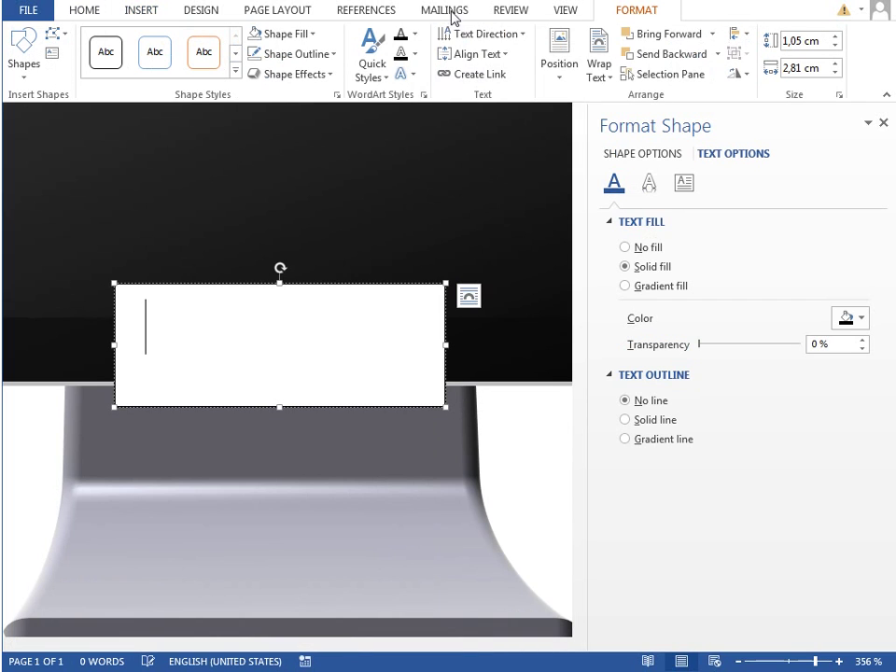
Insert one filled circle (Wingdings 108) followed by five hollow circles (Wingdings 161) in the text box.
click(142, 11)
click(792, 54)
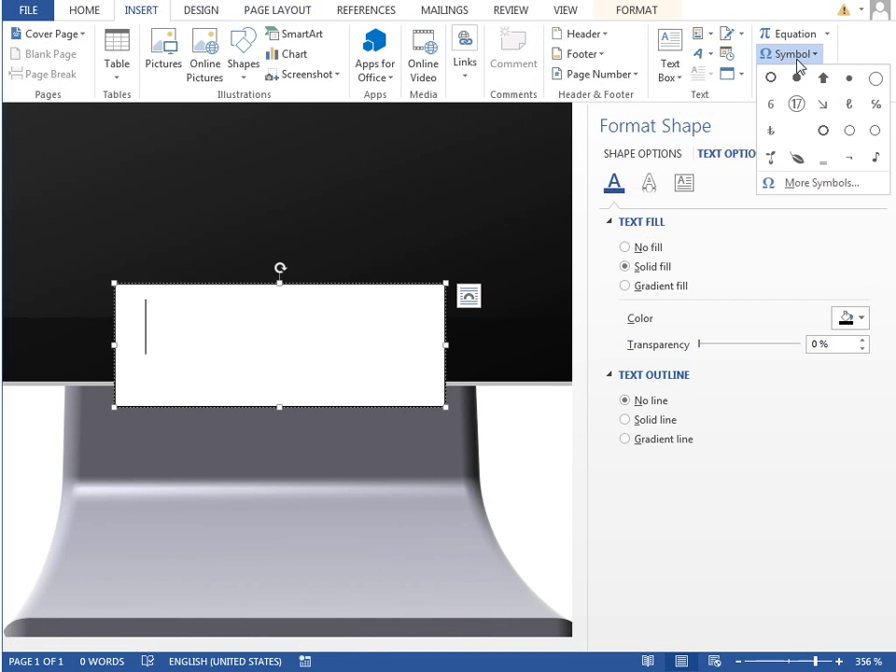
click(807, 192)
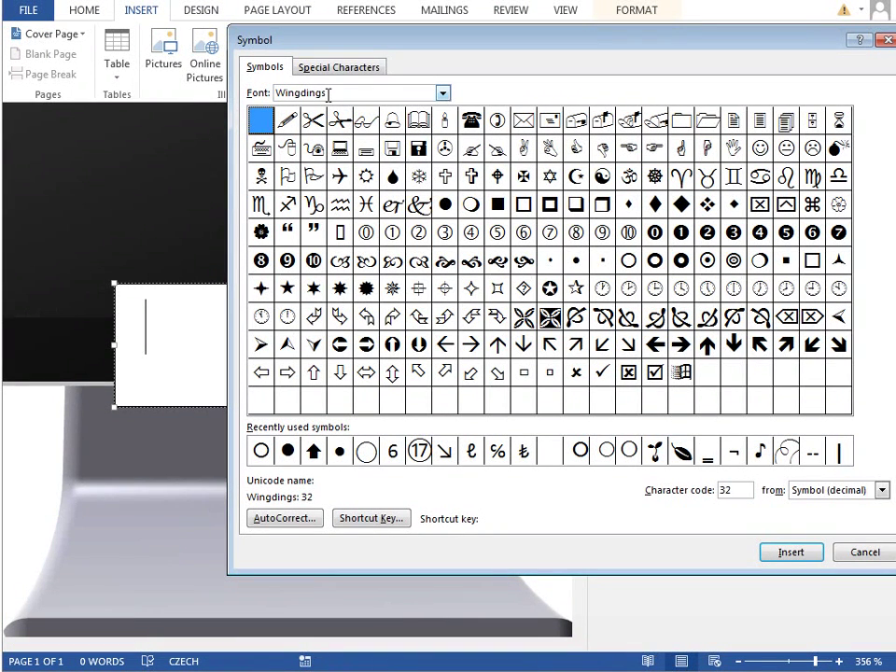
double_click(446, 205)
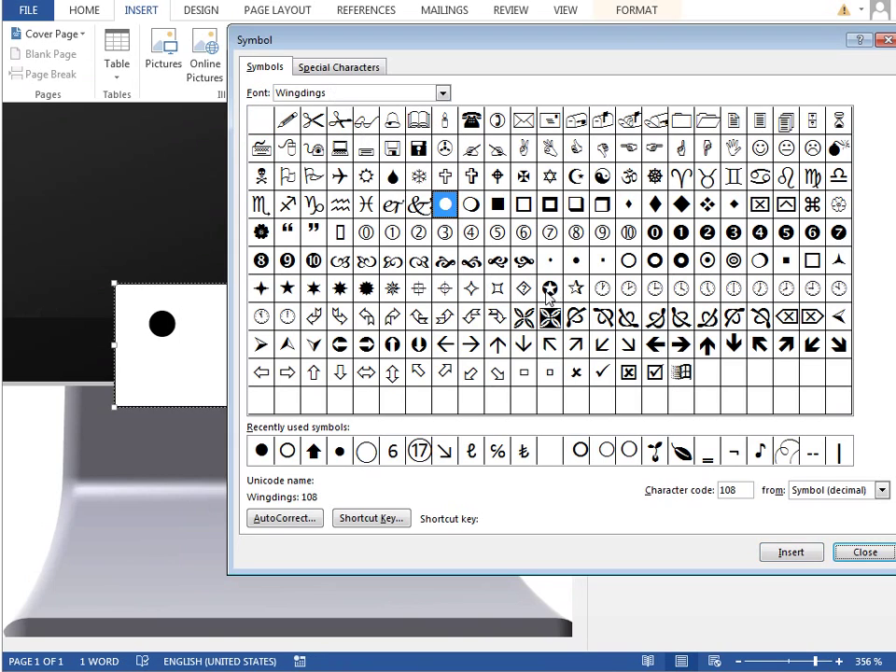
double_click(631, 264)
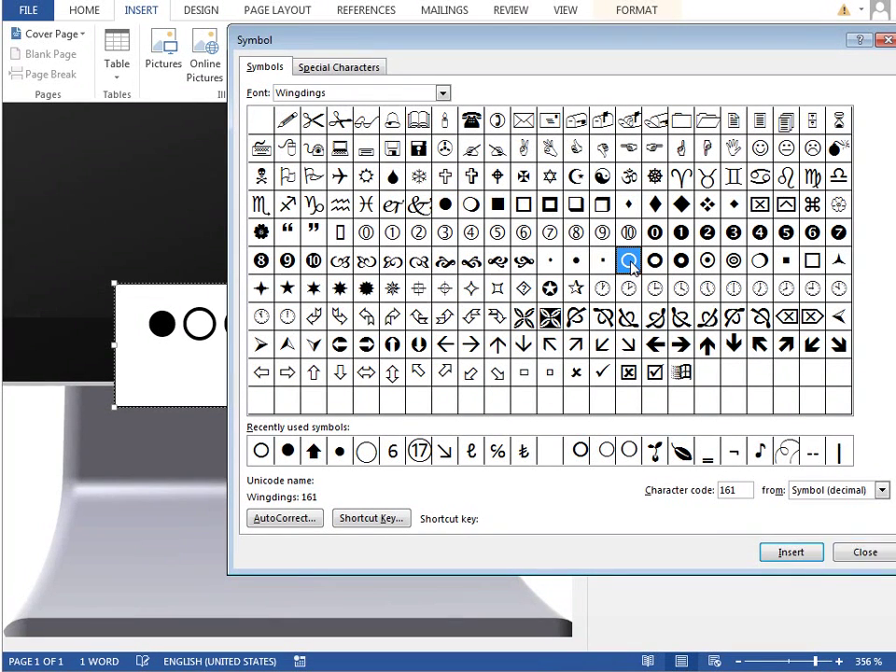
click(865, 552)
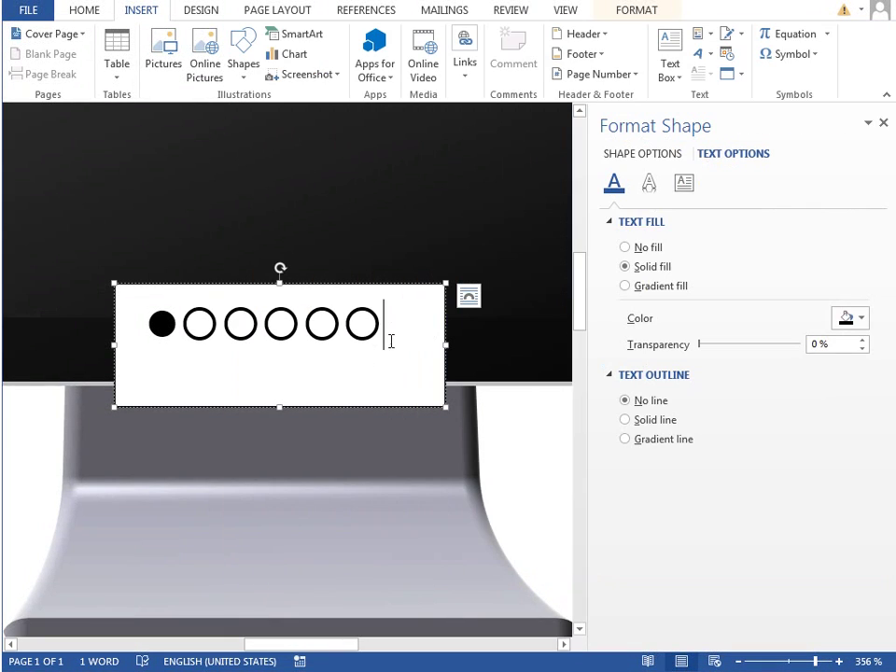
Move the text box slightly down and remove its fill and outline.
drag(308, 286, 306, 293)
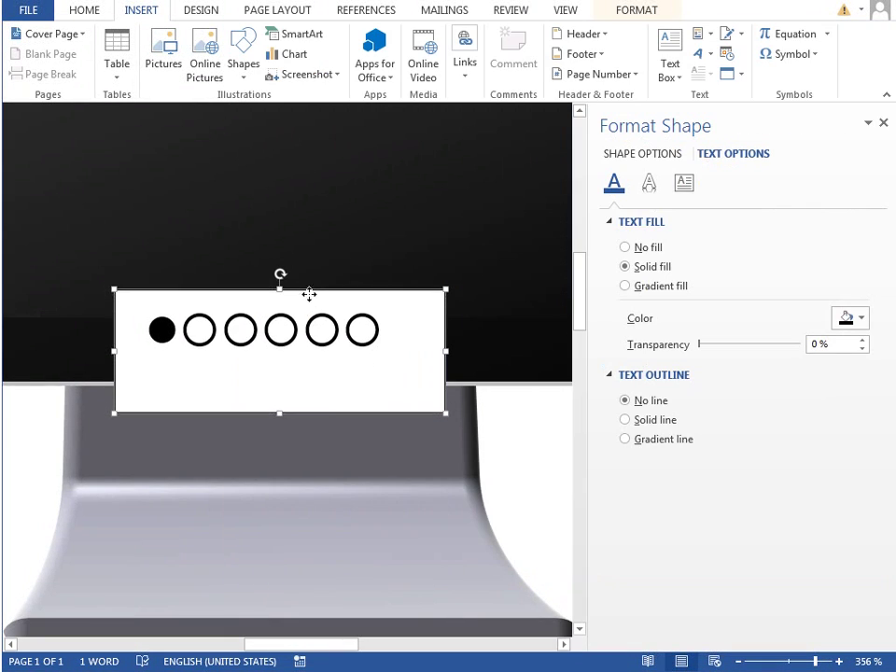
click(636, 10)
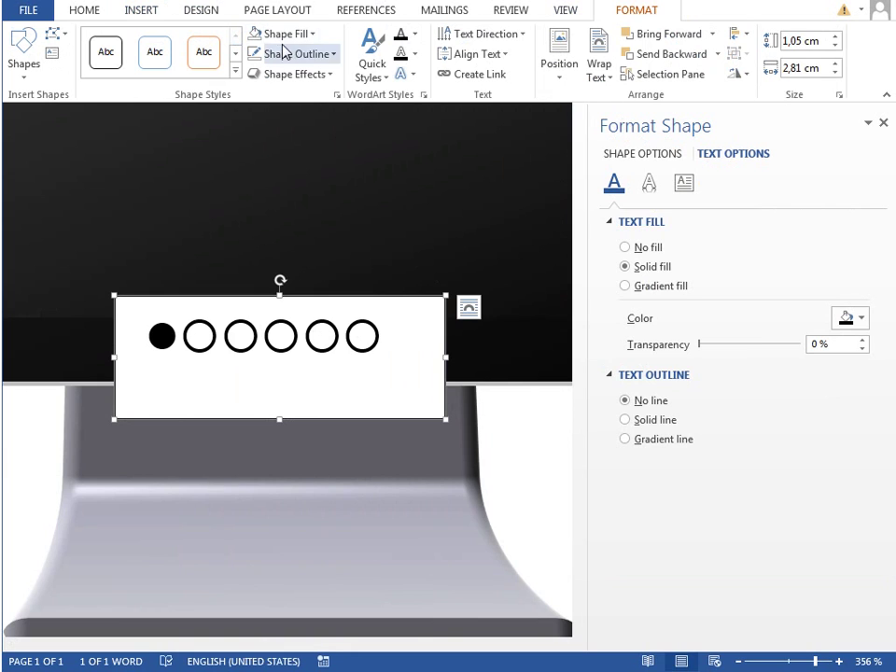
click(253, 36)
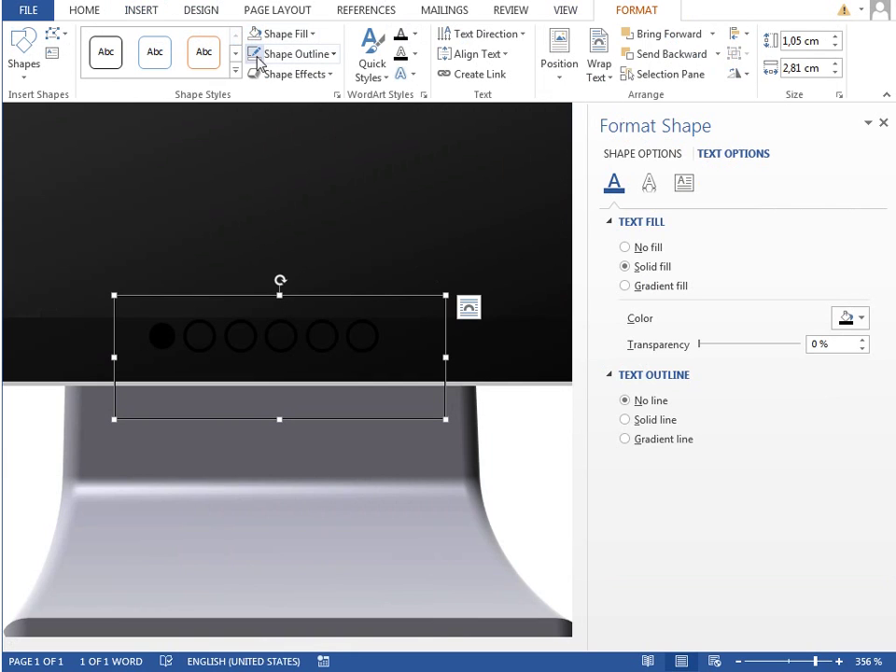
Color the circle symbols with the darkest grey shade of the white theme color and center them in the text box.
click(91, 13)
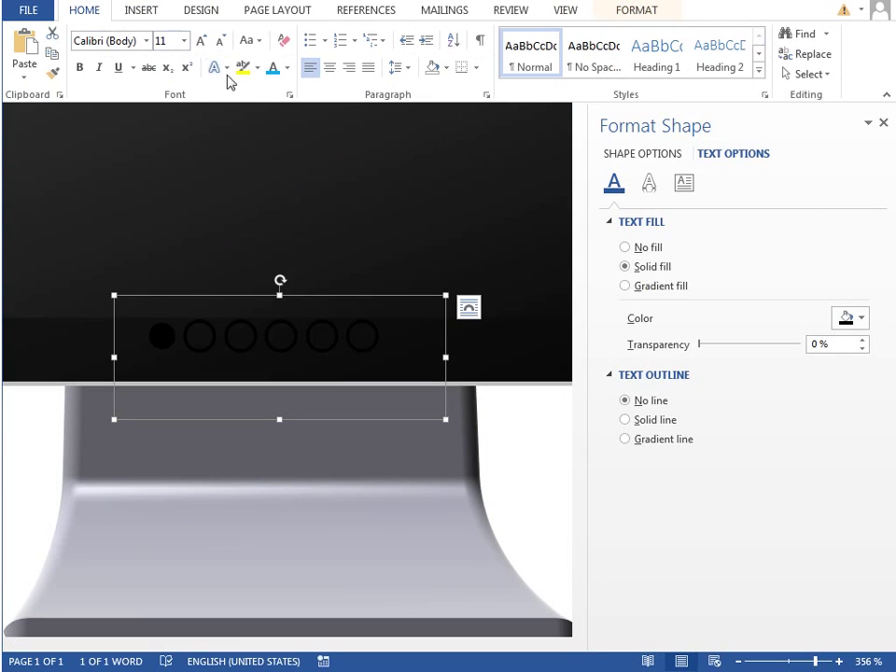
click(288, 68)
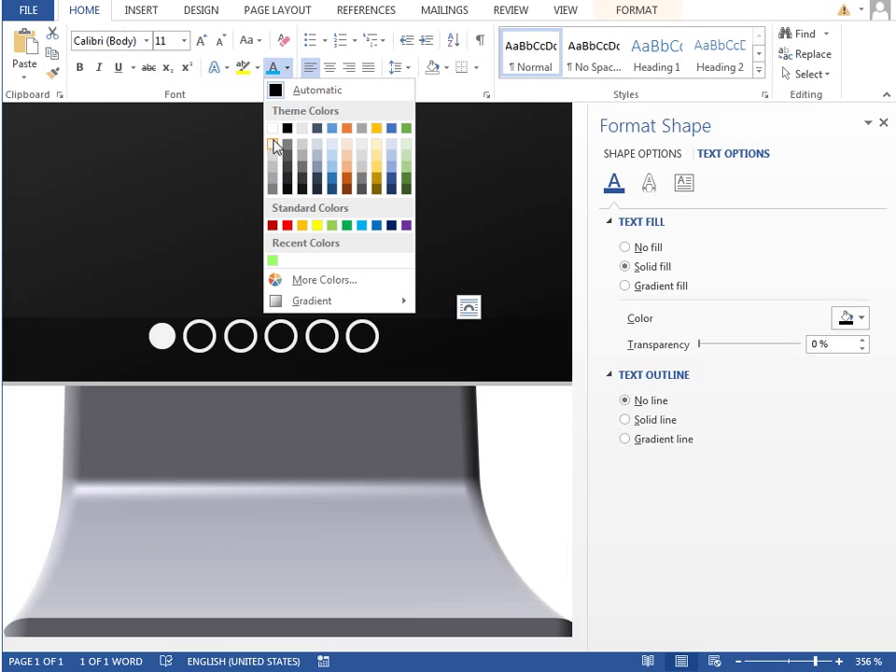
click(274, 192)
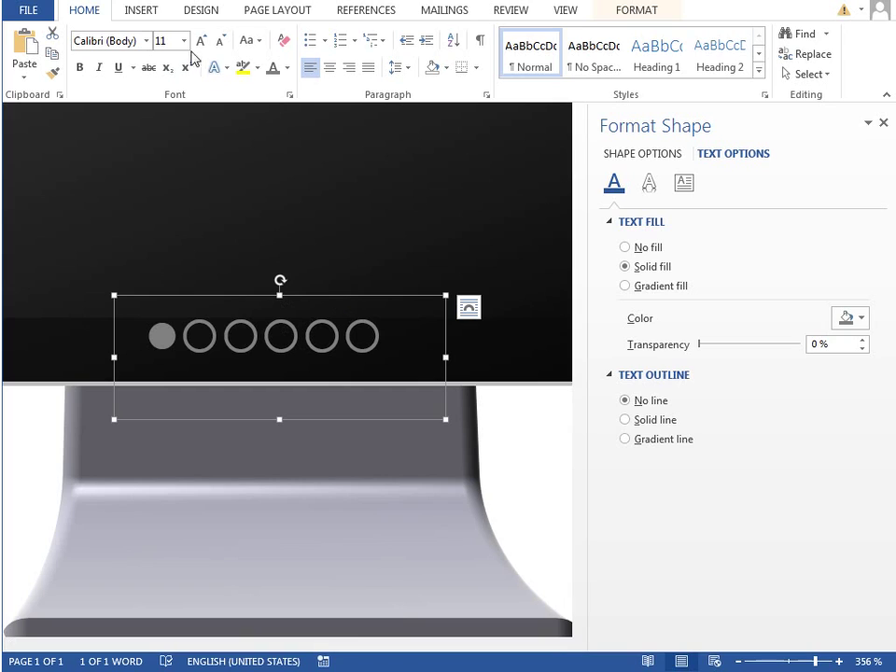
click(331, 69)
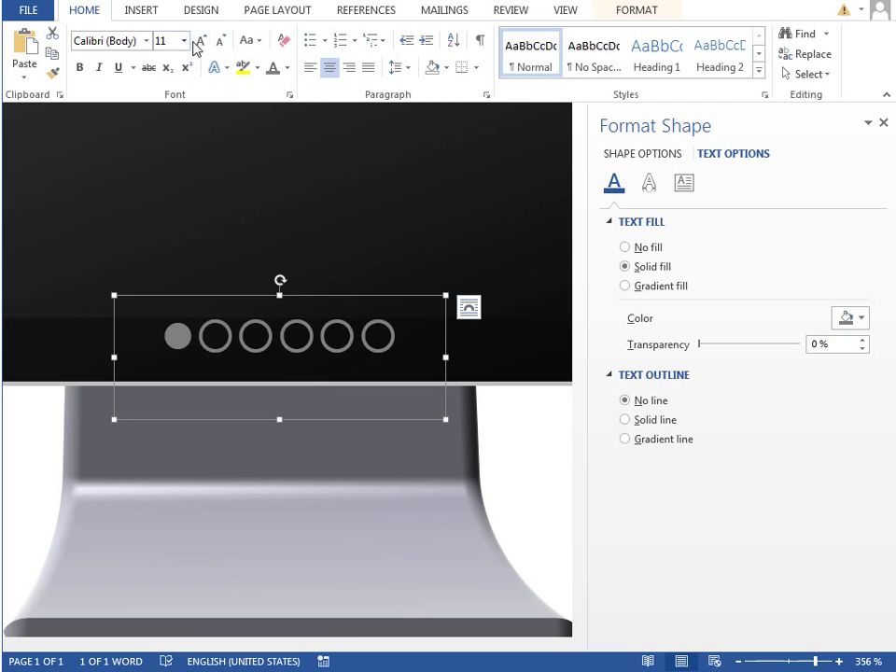
Reduce the circle symbols' font size to 5.
click(222, 43)
click(222, 43)
click(223, 43)
click(222, 43)
click(223, 43)
click(222, 43)
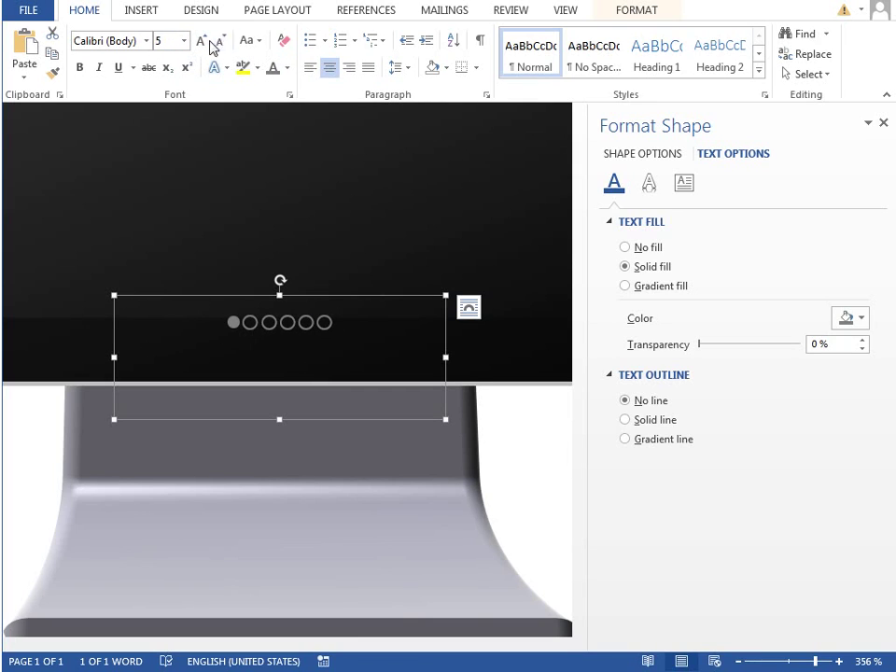
Increase the circle symbols' font size to 6 and expand their character spacing by 1 pt.
click(206, 42)
click(290, 94)
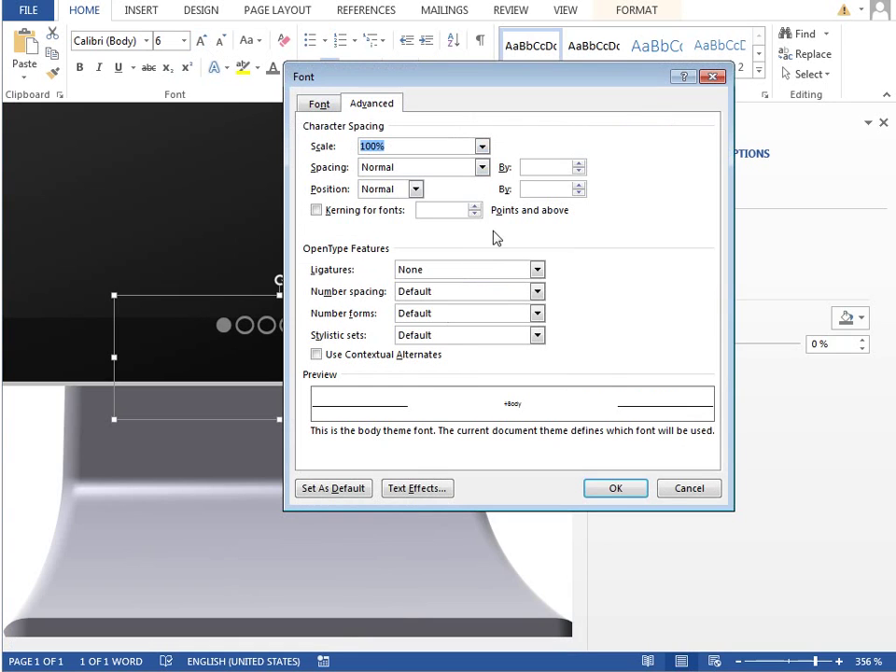
click(401, 168)
click(414, 194)
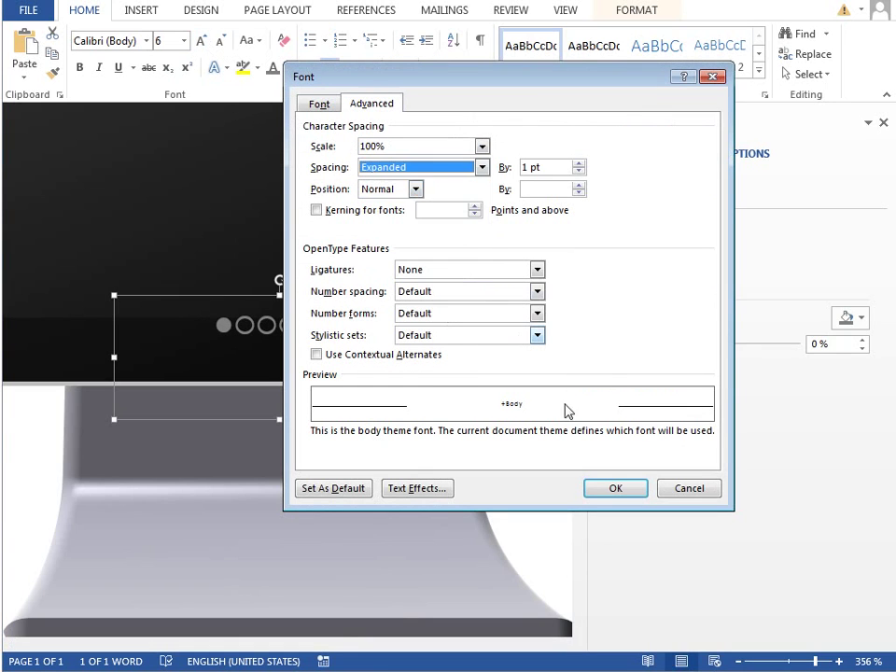
click(613, 491)
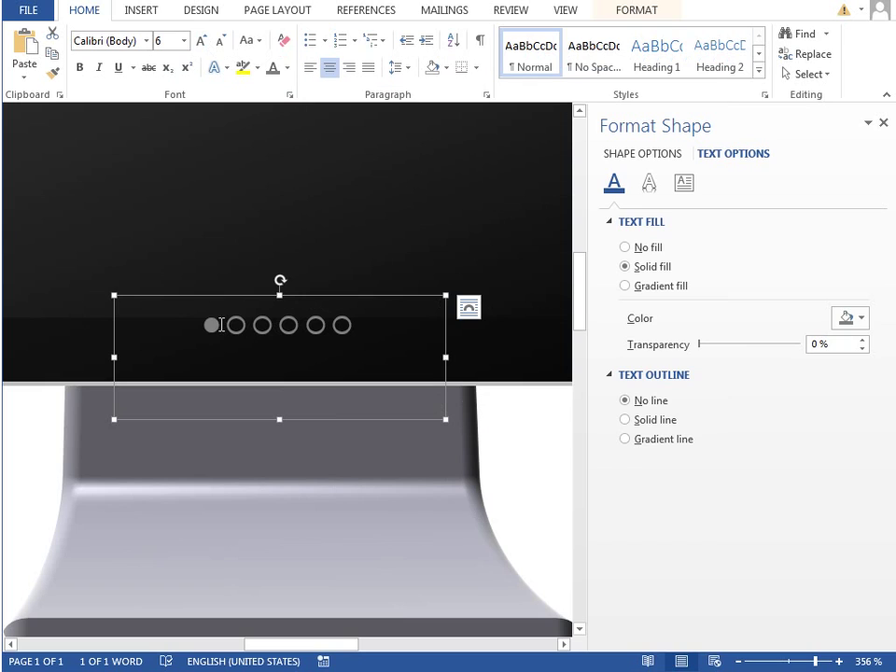
Color only the filled circle with the standard light blue.
drag(221, 324, 199, 325)
click(288, 69)
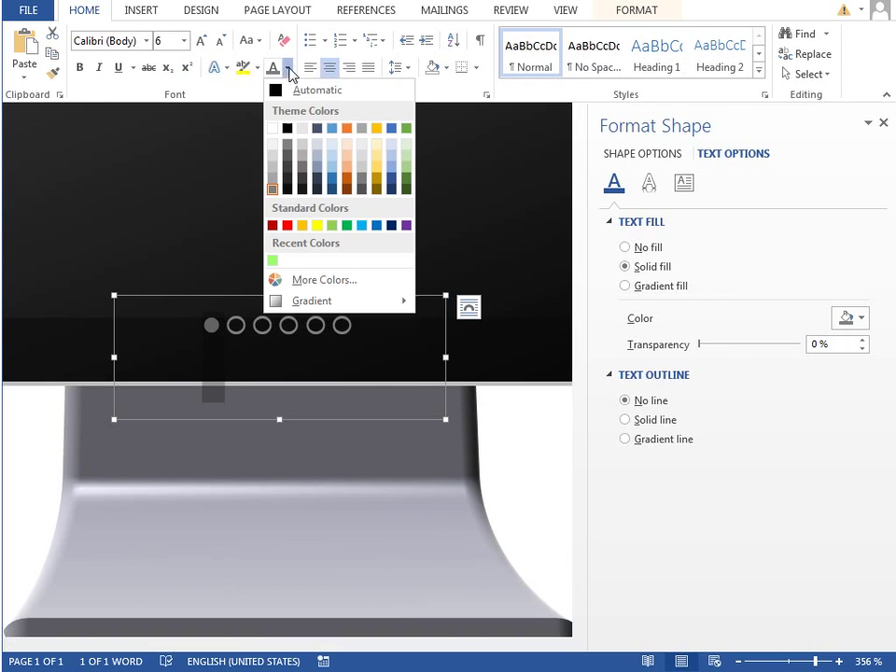
click(362, 227)
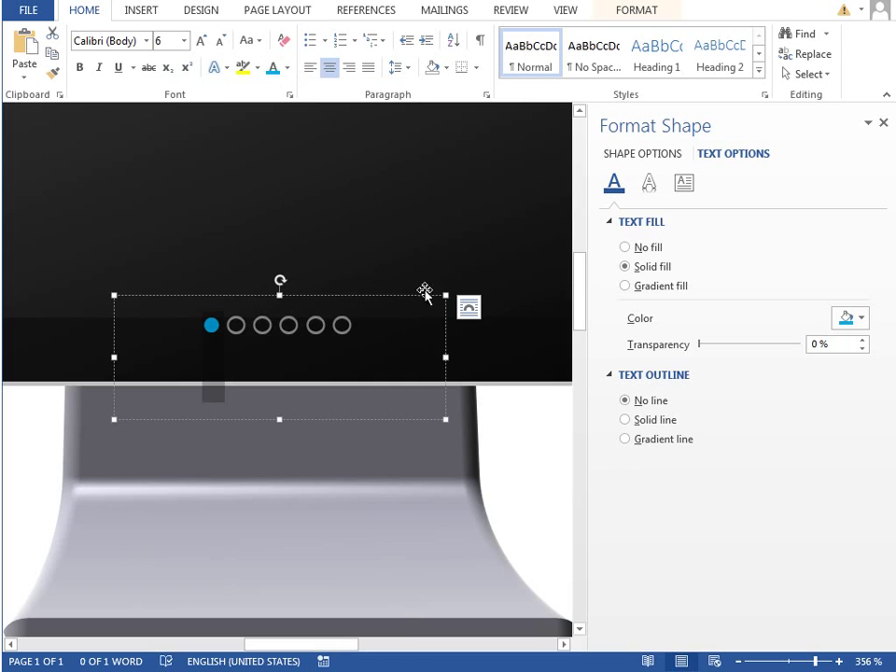
Give the filled circle a centered outer text shadow in the standard light blue.
click(648, 183)
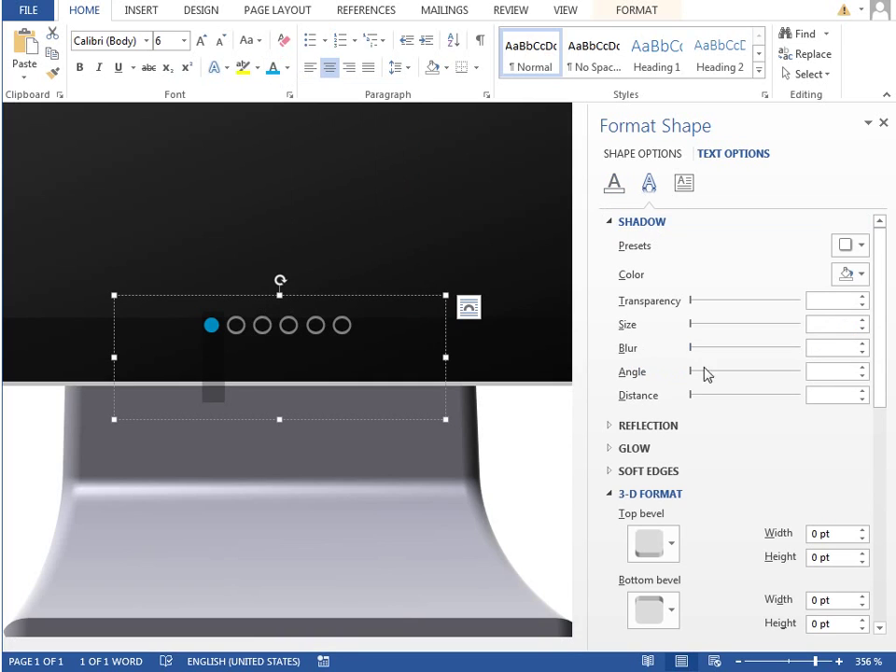
click(859, 245)
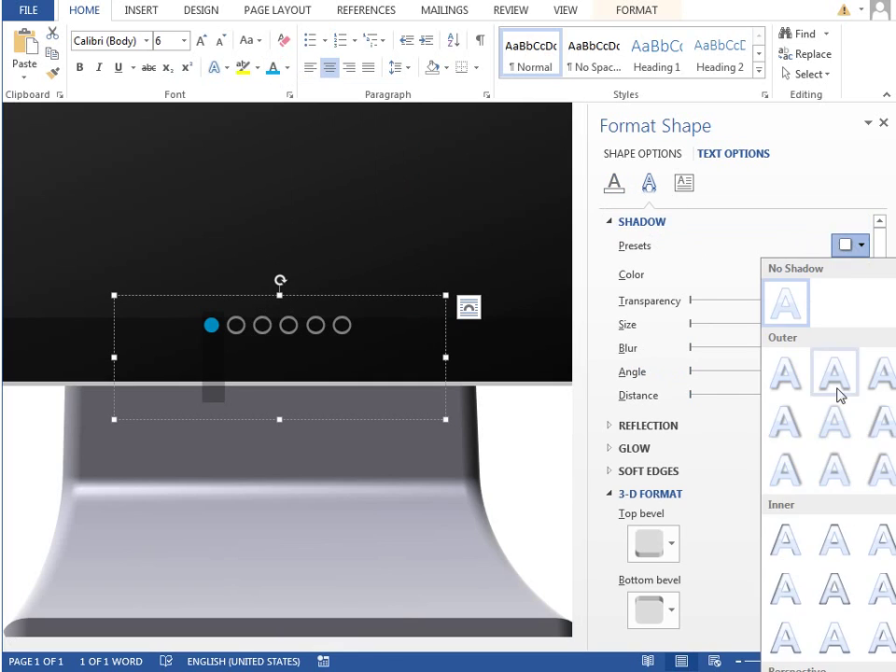
click(835, 423)
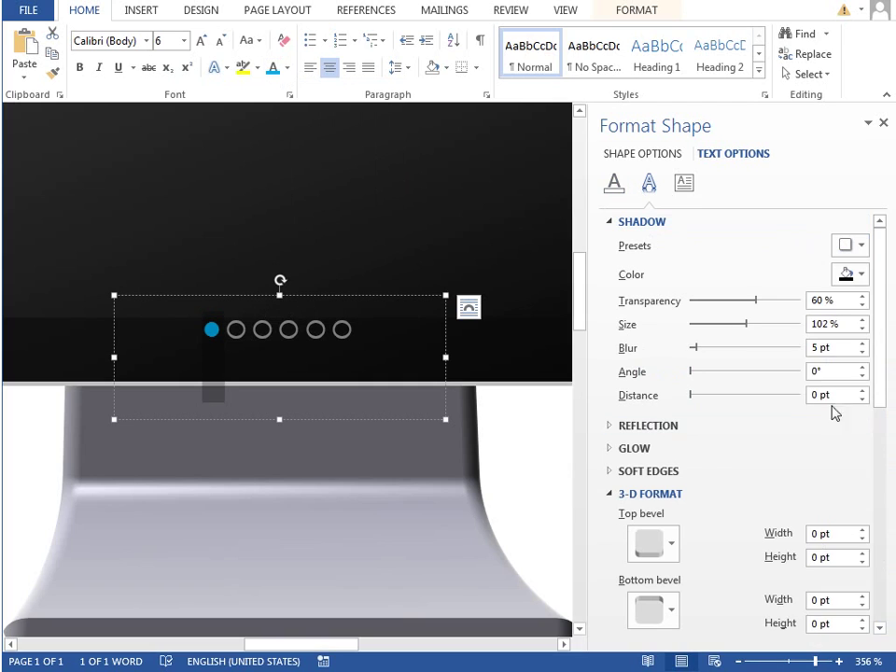
click(849, 275)
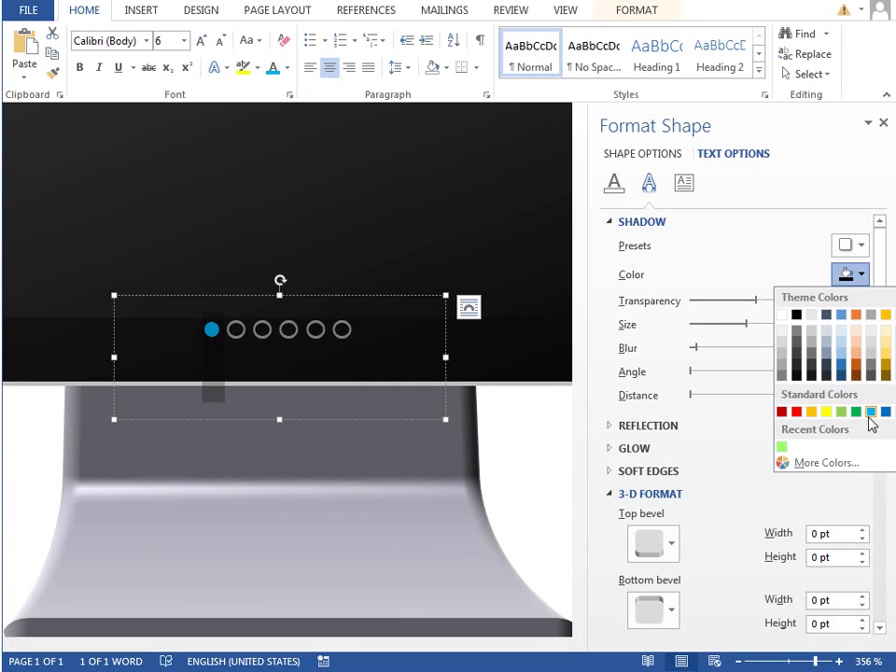
click(870, 415)
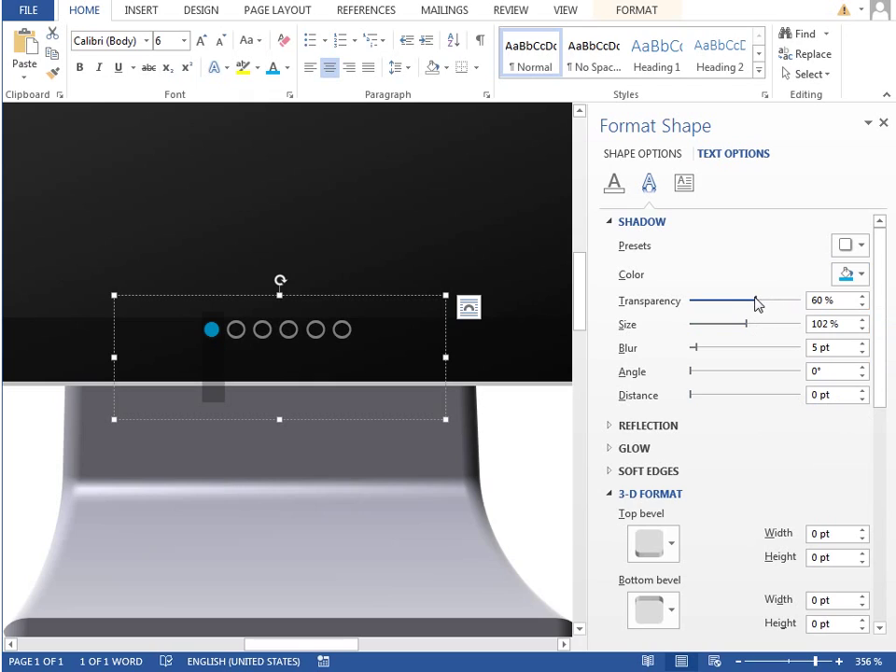
Set the filled circle's shadow to 0 % transparency, 141 % size and 24 pt blur.
drag(756, 301, 652, 300)
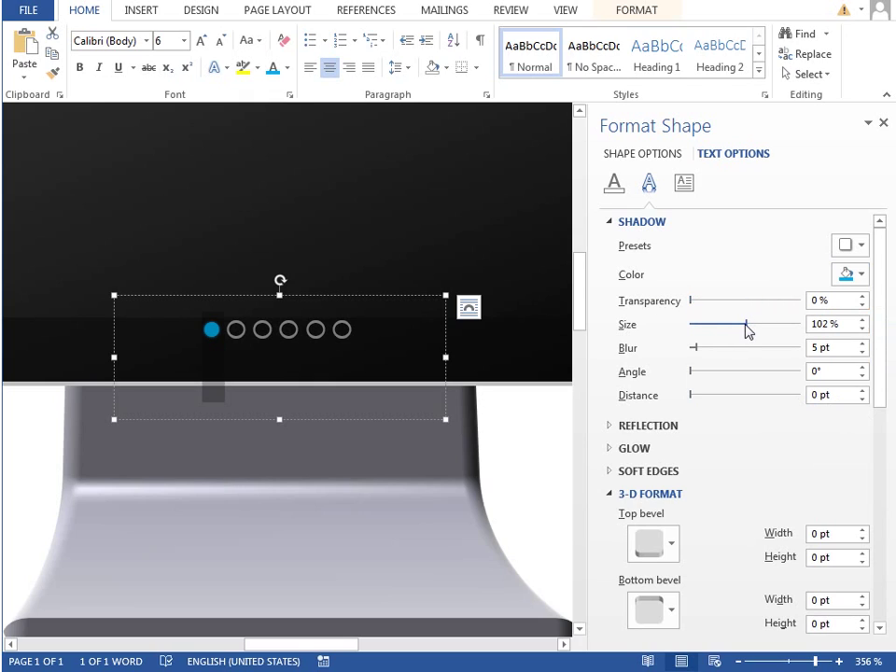
drag(749, 330, 755, 332)
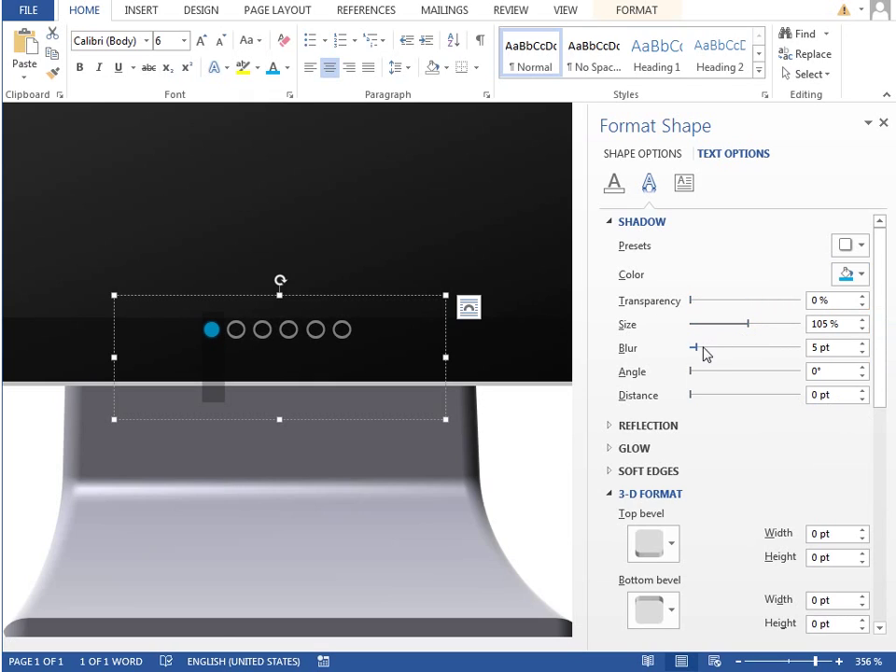
drag(698, 353, 772, 326)
Move the circles' text box so the row of circles sits midway in the monitor's lower bezel, and deselect it.
click(405, 295)
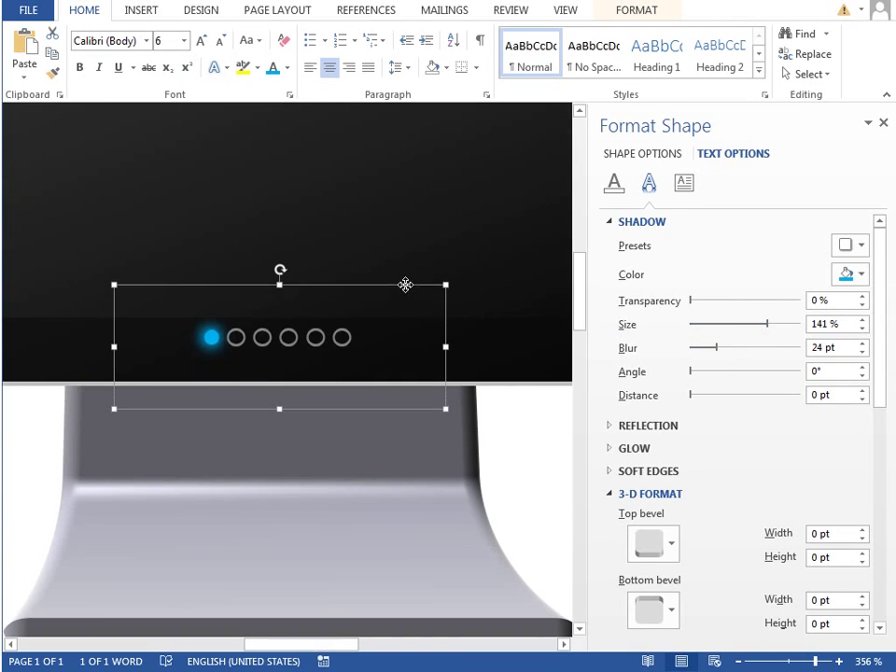
drag(403, 294, 405, 297)
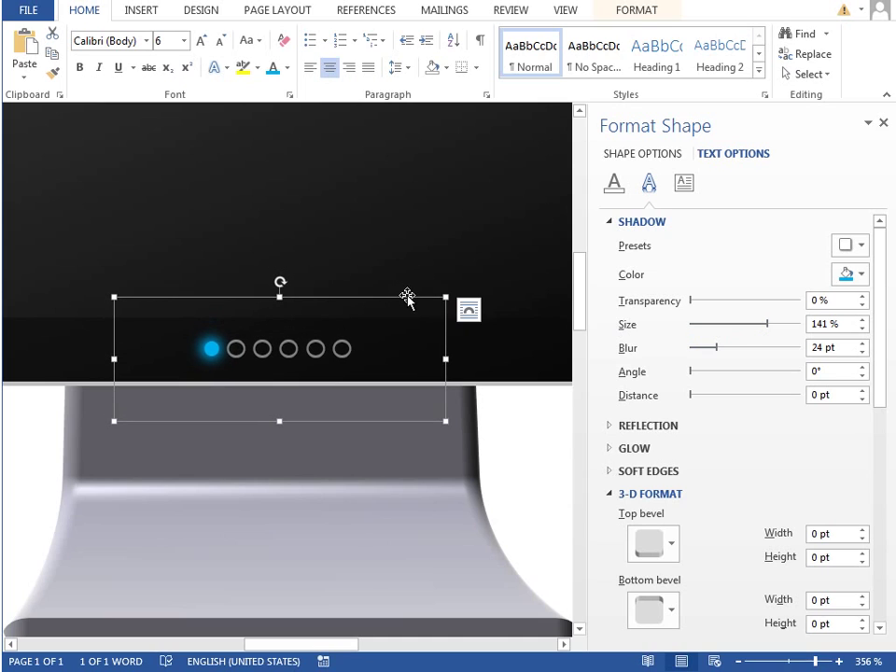
click(792, 664)
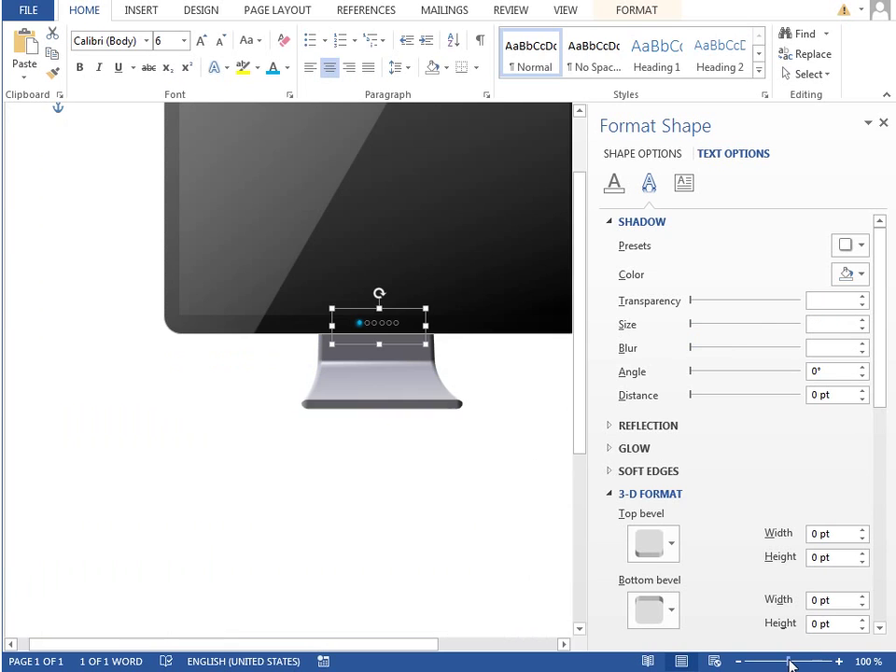
click(540, 432)
Draw a text box about 9.76 cm wide and 4.26 cm high over the monitor screen and enter "That´s it!" in it.
scroll(541, 427, up, 2)
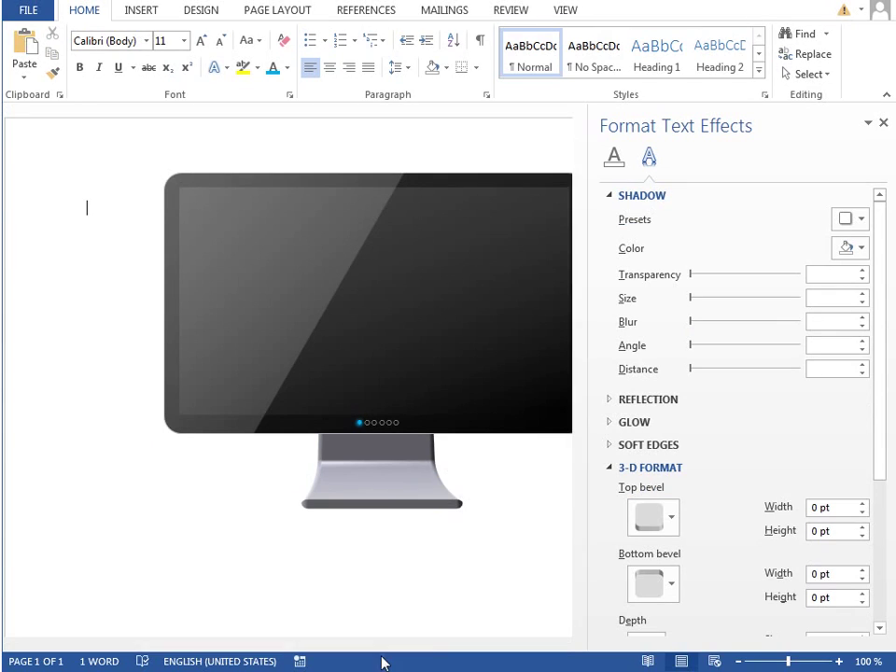
drag(385, 645, 447, 646)
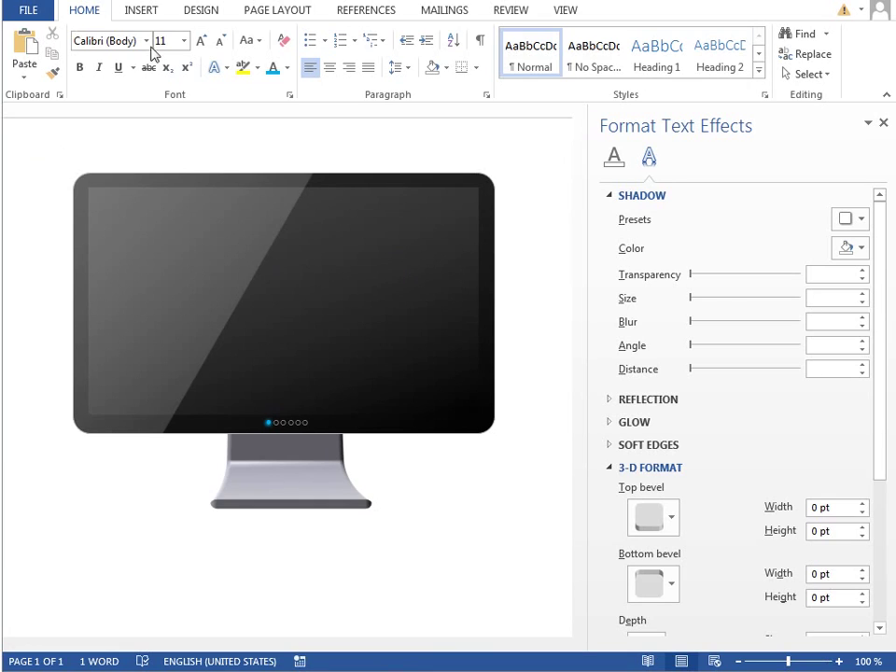
click(145, 11)
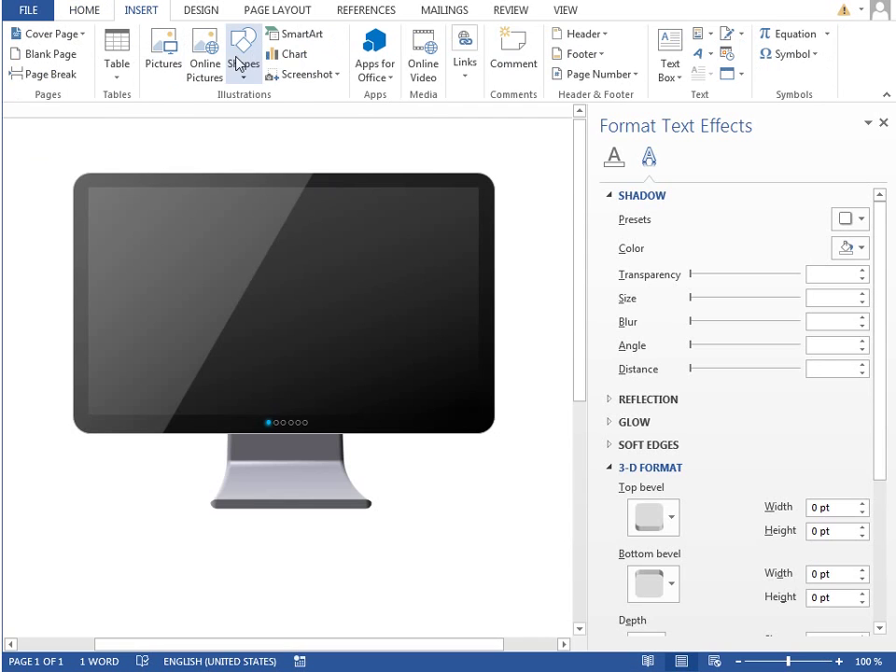
click(244, 51)
click(253, 115)
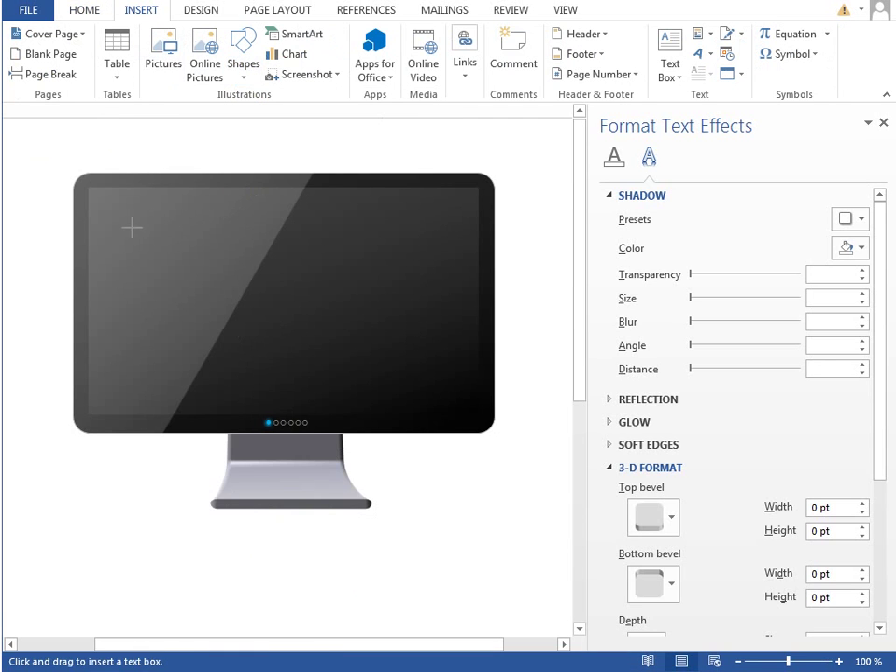
drag(128, 228, 452, 369)
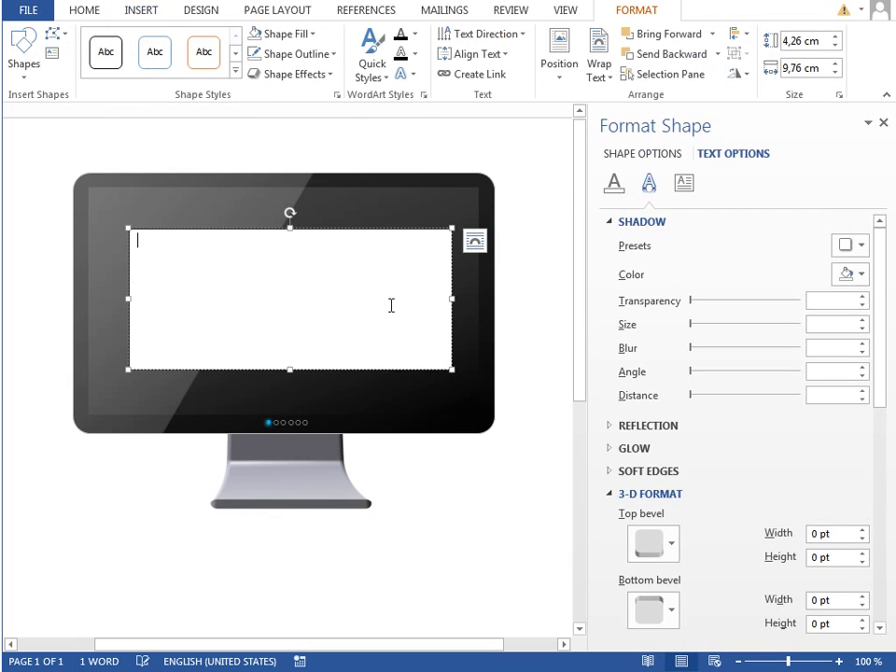
key(alt+shift)
text(That´s)
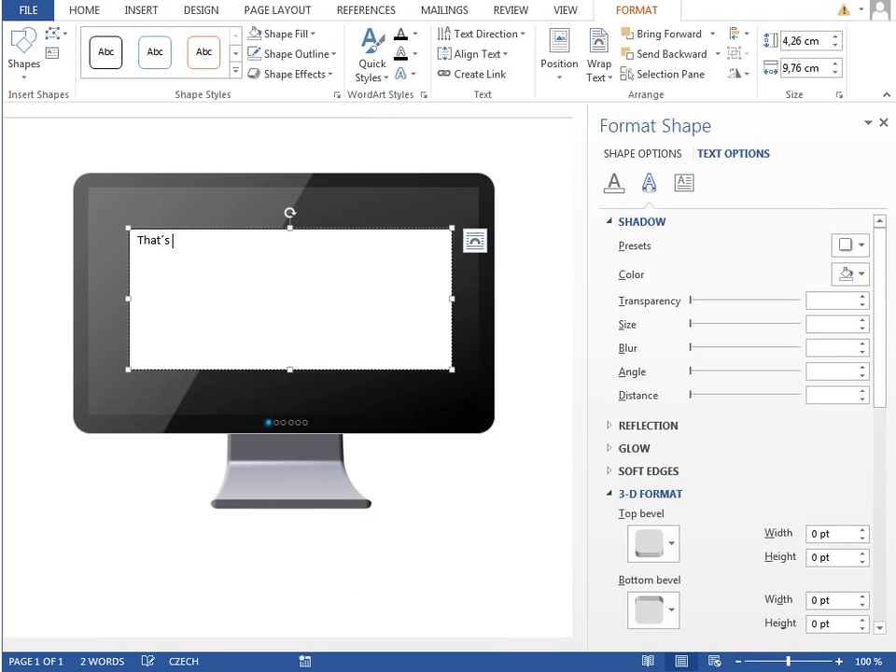
text( it!)
Format the "That´s it!" text in Segoe UI Light at size 72 with the light blue font color.
key(ctrl+a)
click(93, 12)
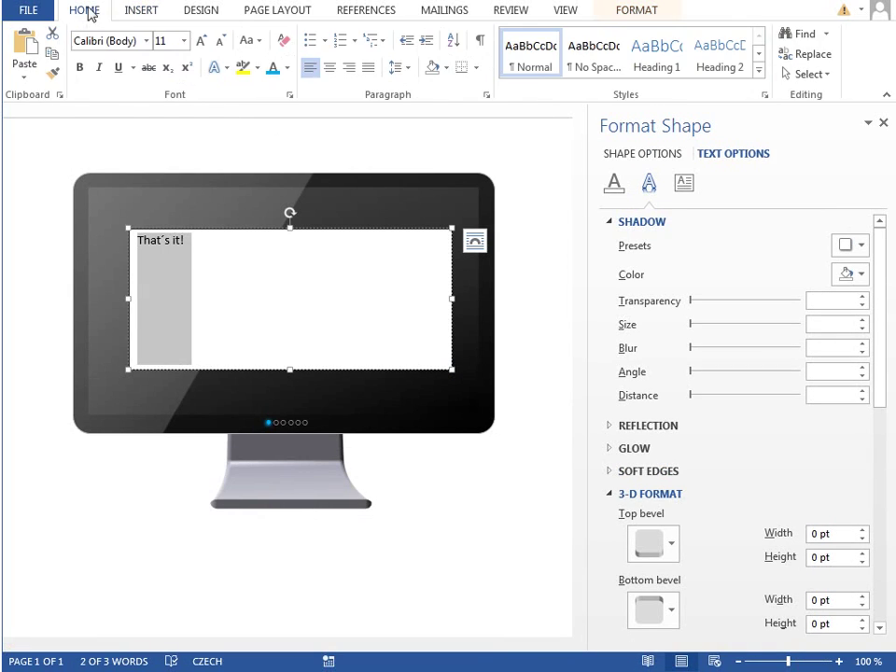
click(120, 42)
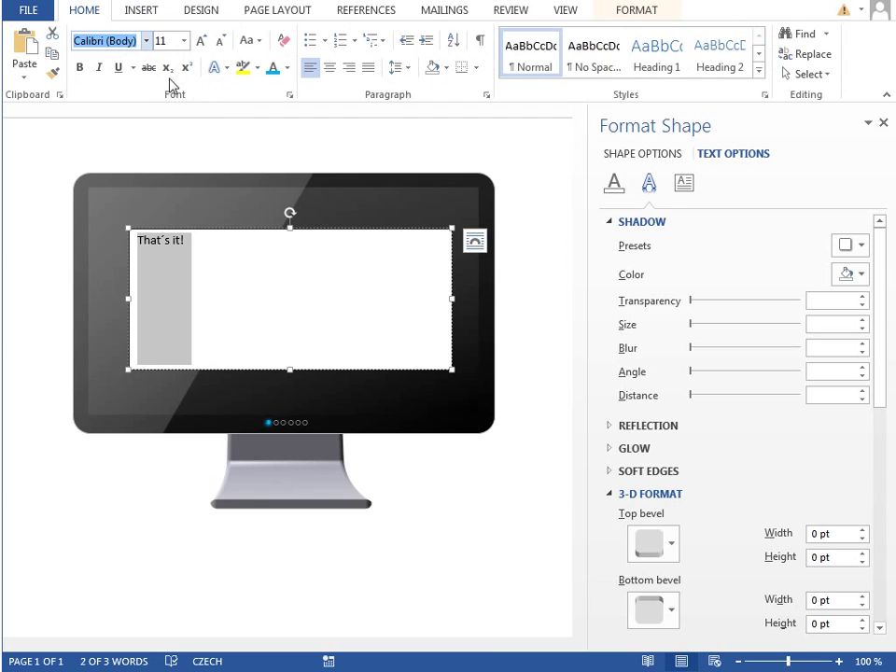
text(Segoe UI Light)
key(Return)
click(183, 41)
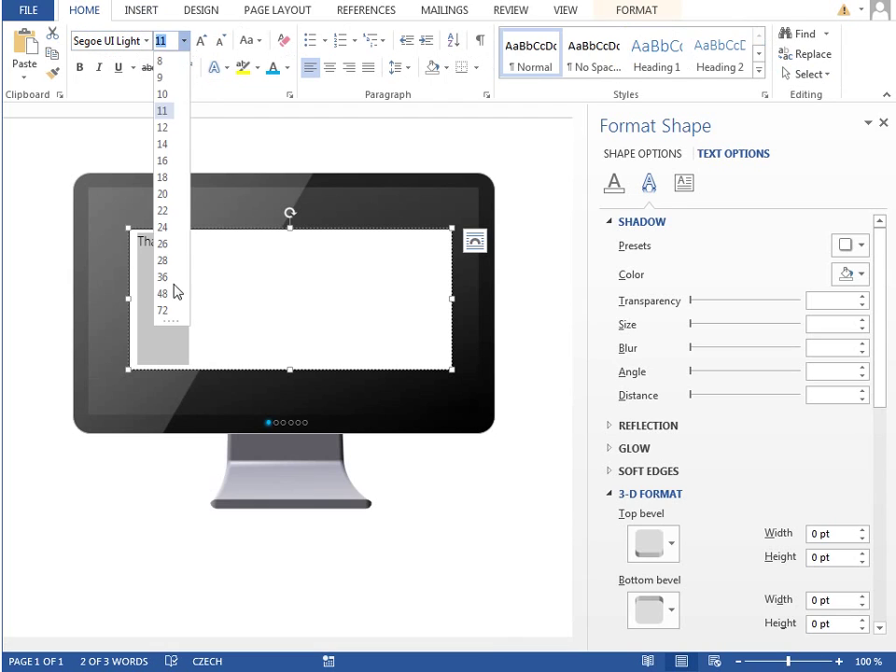
click(172, 310)
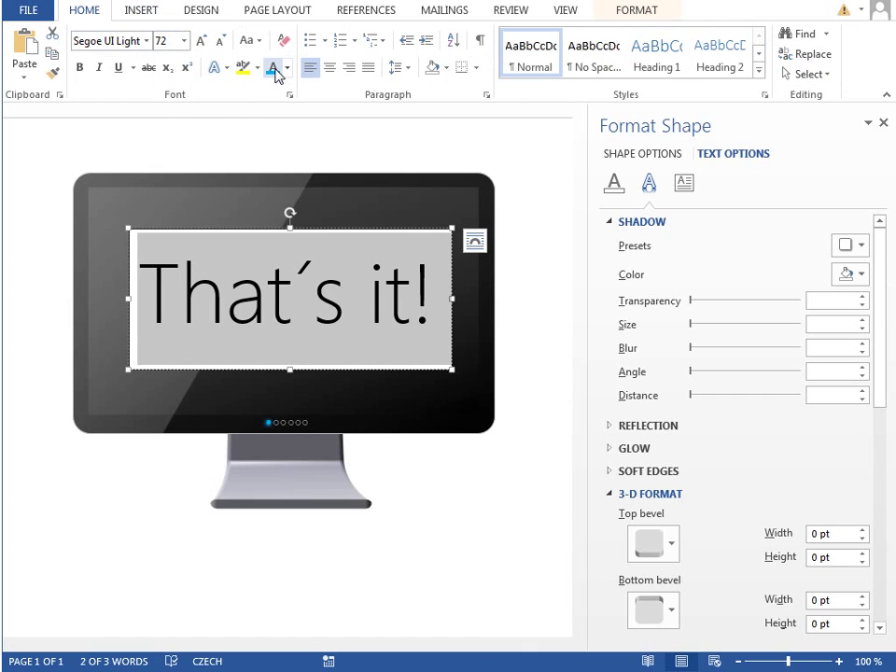
click(273, 67)
Remove the fill and outline of the "That´s it!" text box.
click(618, 11)
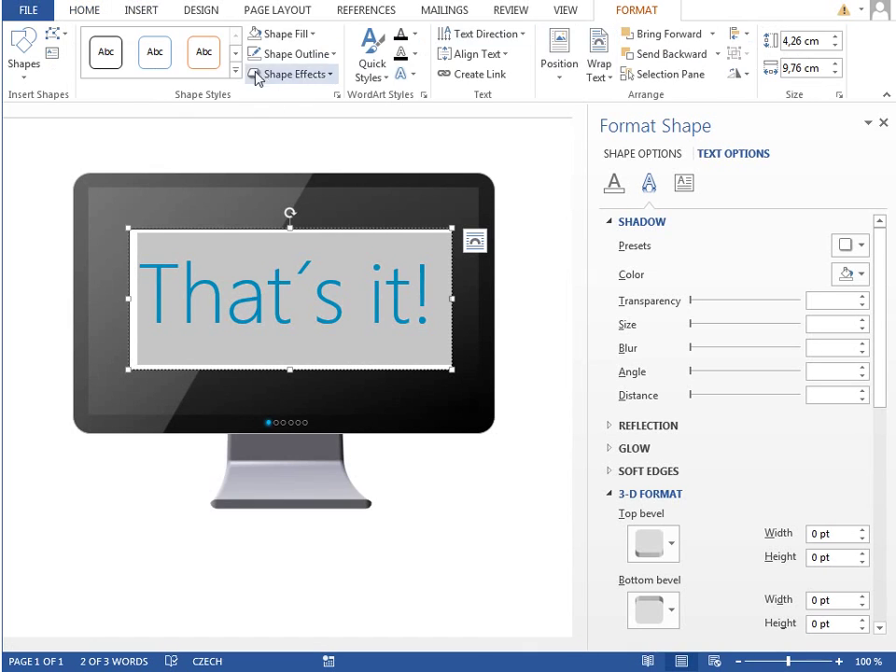
click(256, 37)
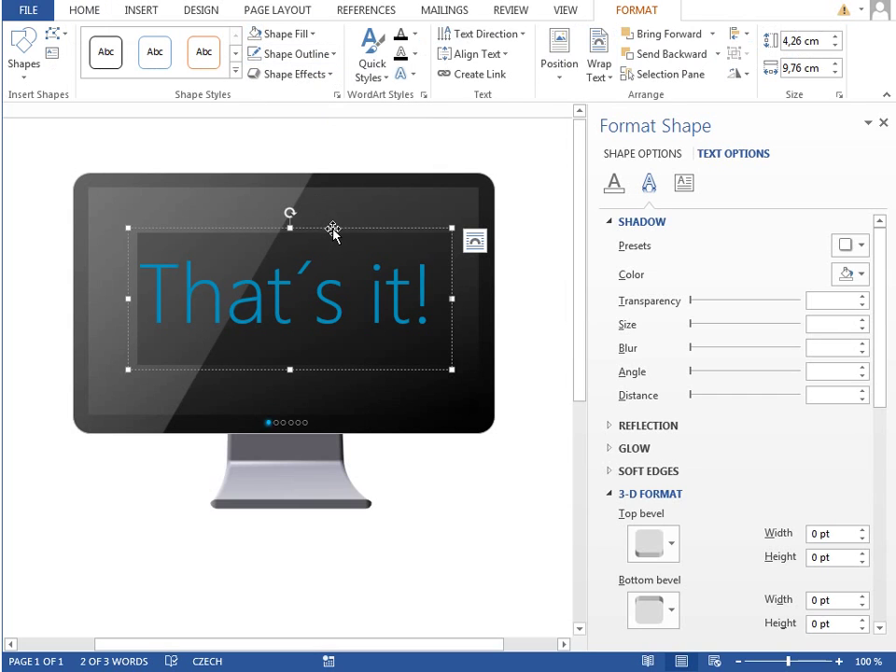
Center the "That´s it!" text in its box and move the box to the middle of the monitor screen.
click(84, 9)
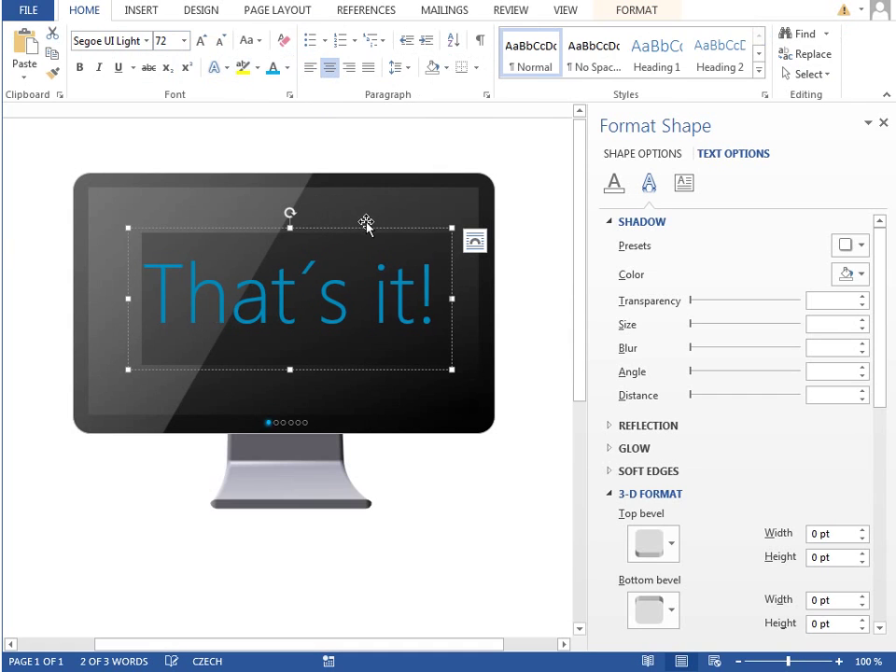
drag(366, 228, 360, 238)
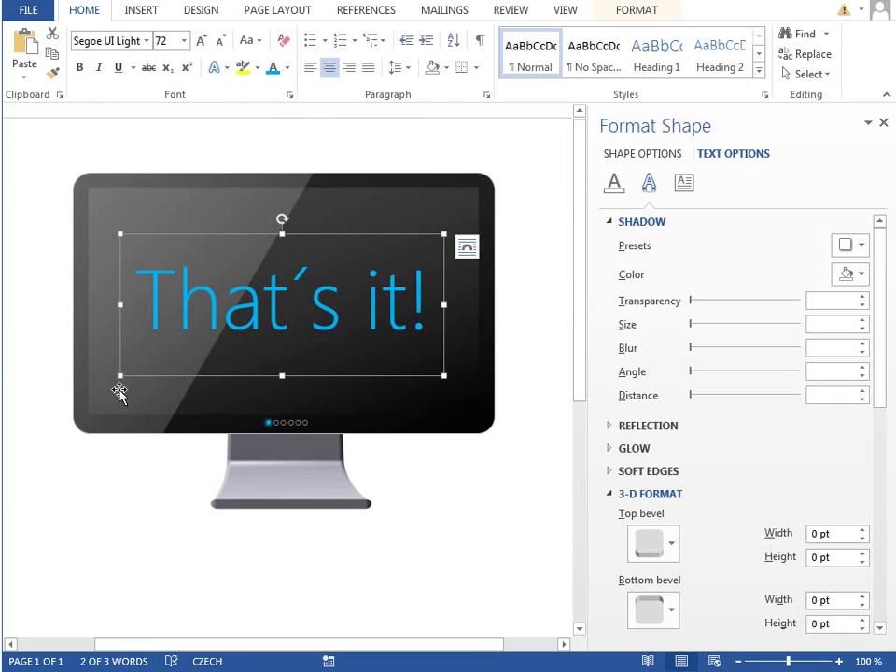
click(883, 123)
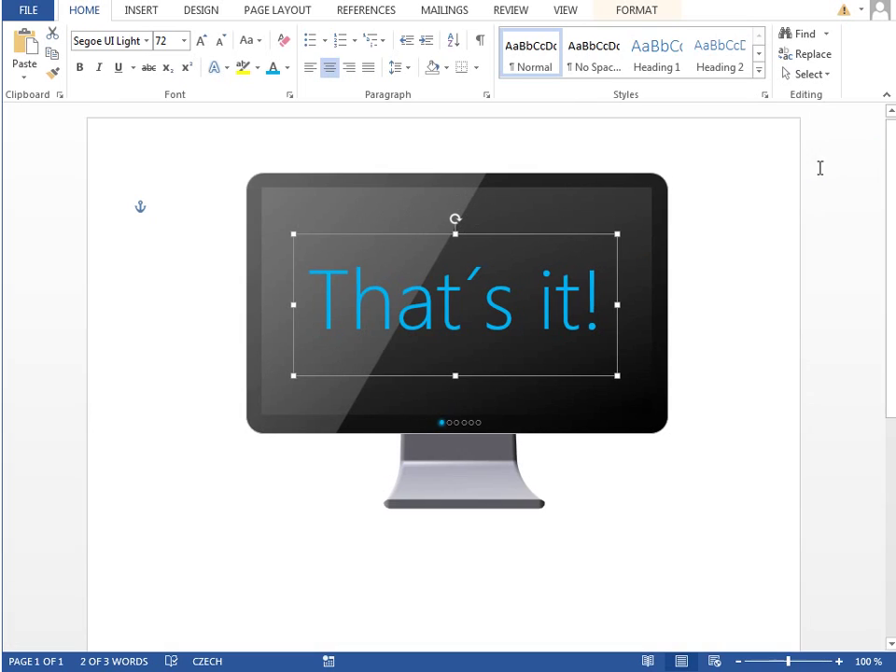
Reorder the objects so Text Box 41 lies directly beneath Rounded Rectangle 39, behind the screen reflection, and deselect it.
click(801, 75)
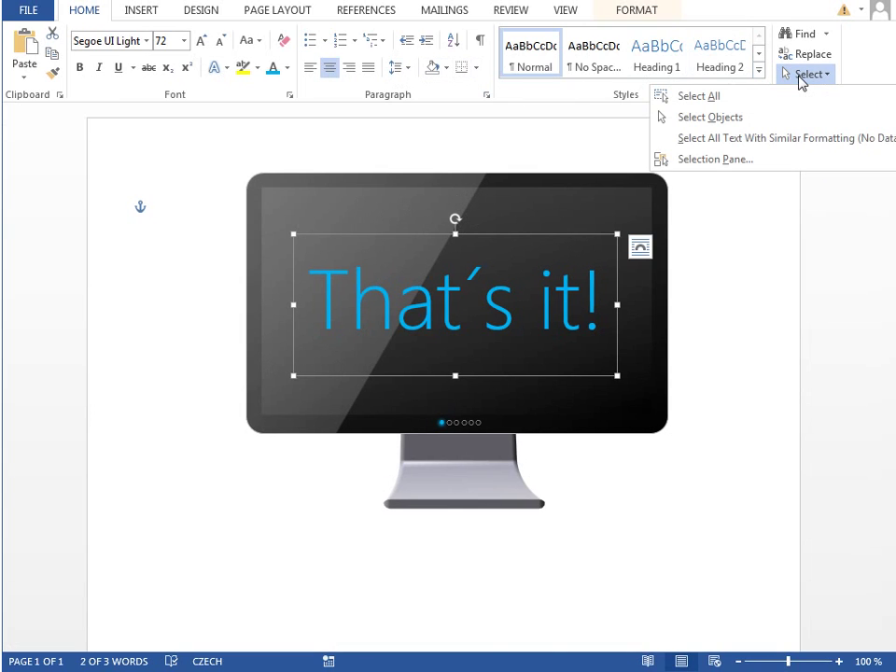
click(753, 159)
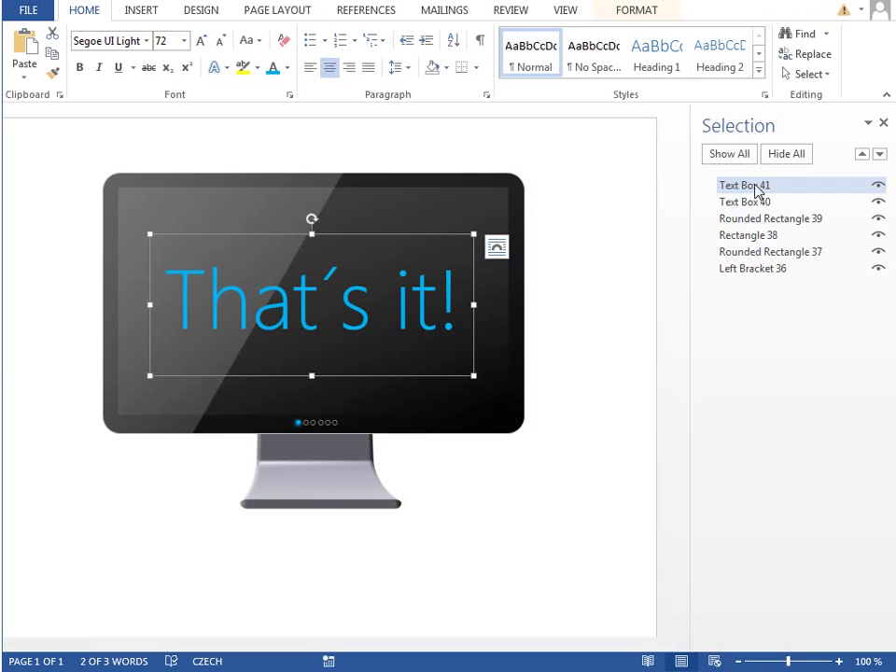
drag(758, 191, 762, 227)
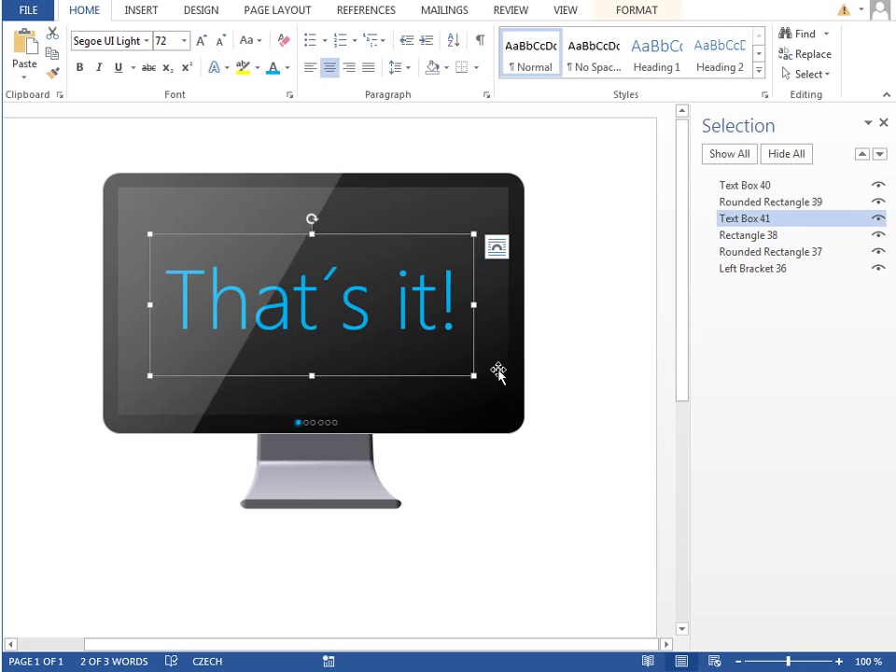
click(590, 444)
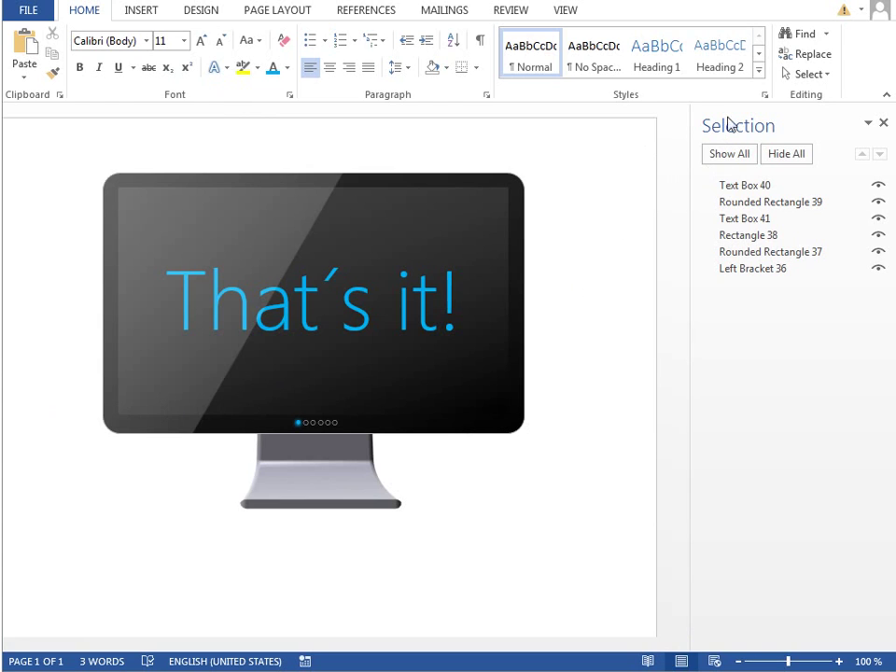
Select all six monitor objects on the page together and group them into one object.
click(805, 74)
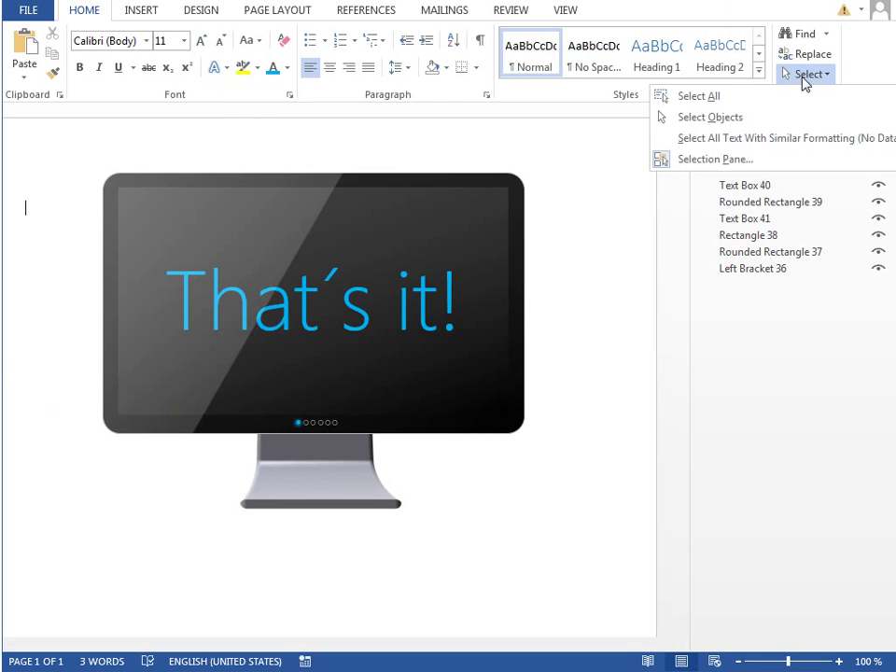
click(788, 123)
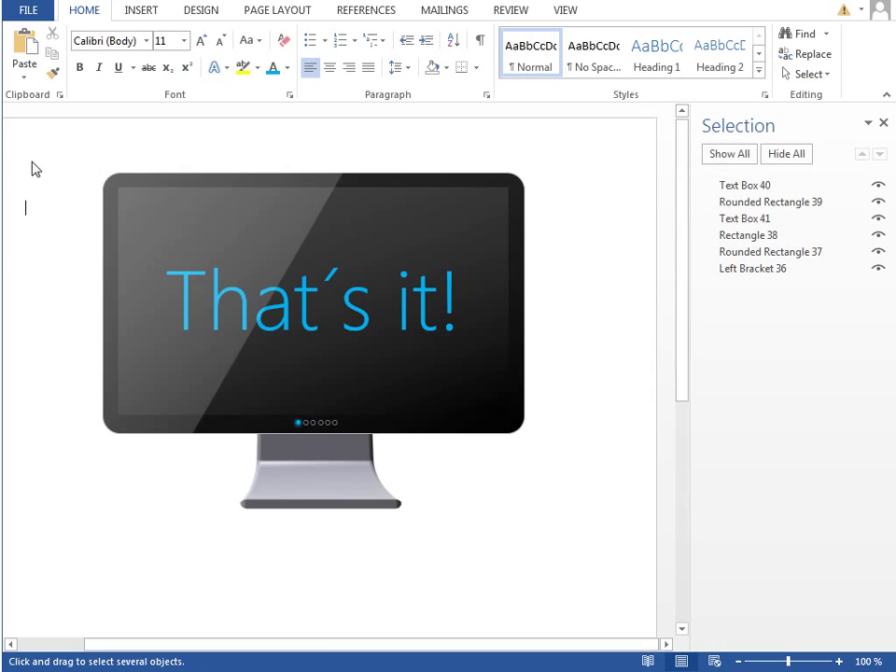
drag(48, 141, 585, 551)
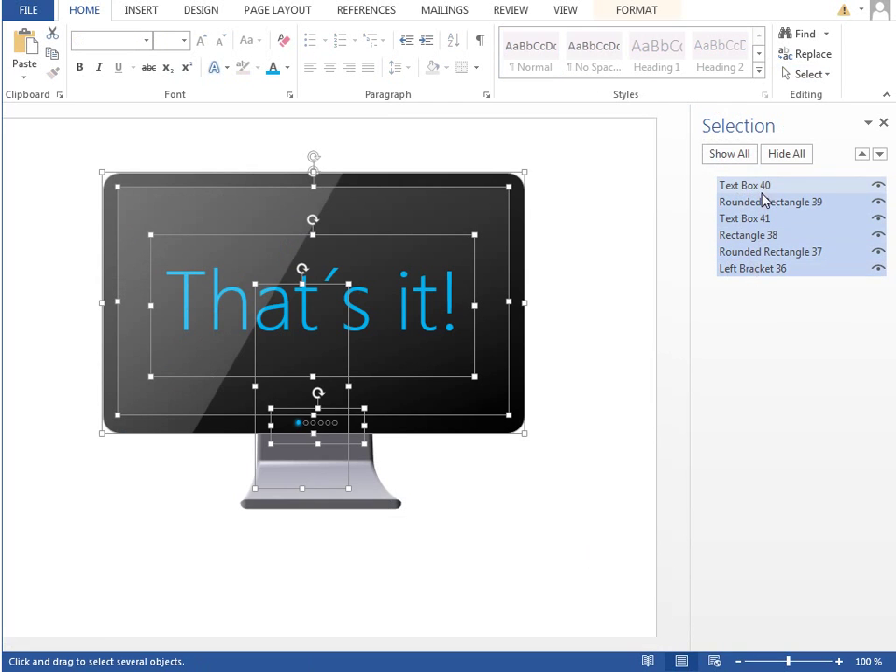
click(637, 10)
click(741, 56)
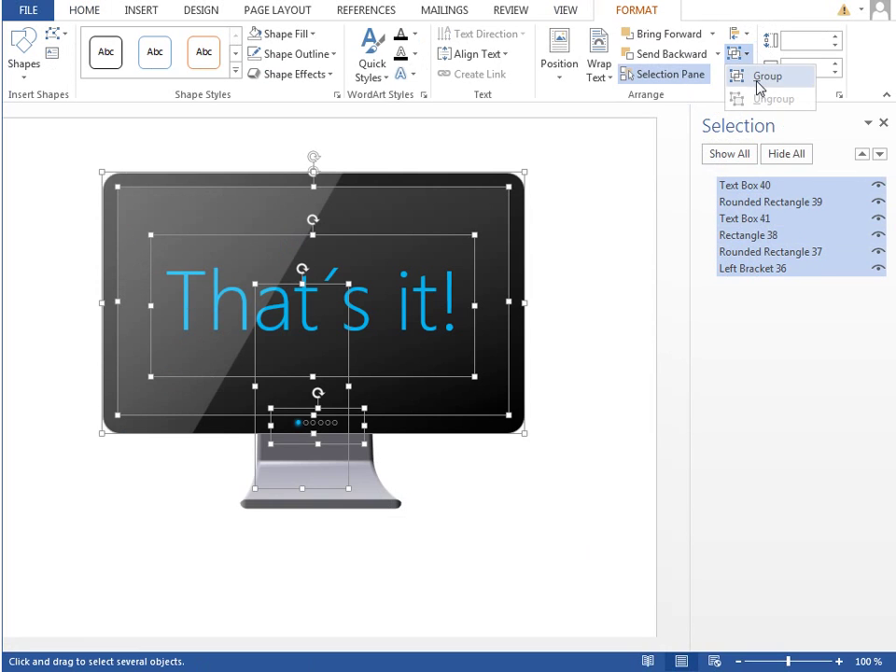
click(757, 77)
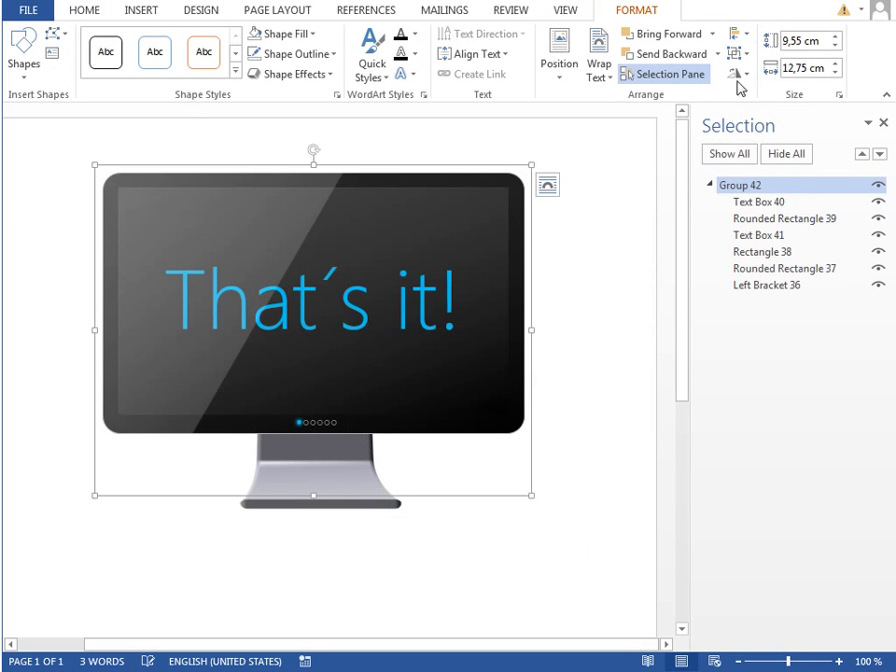
Copy the monitor group and paste it as a PNG picture in the empty area below the original.
click(82, 13)
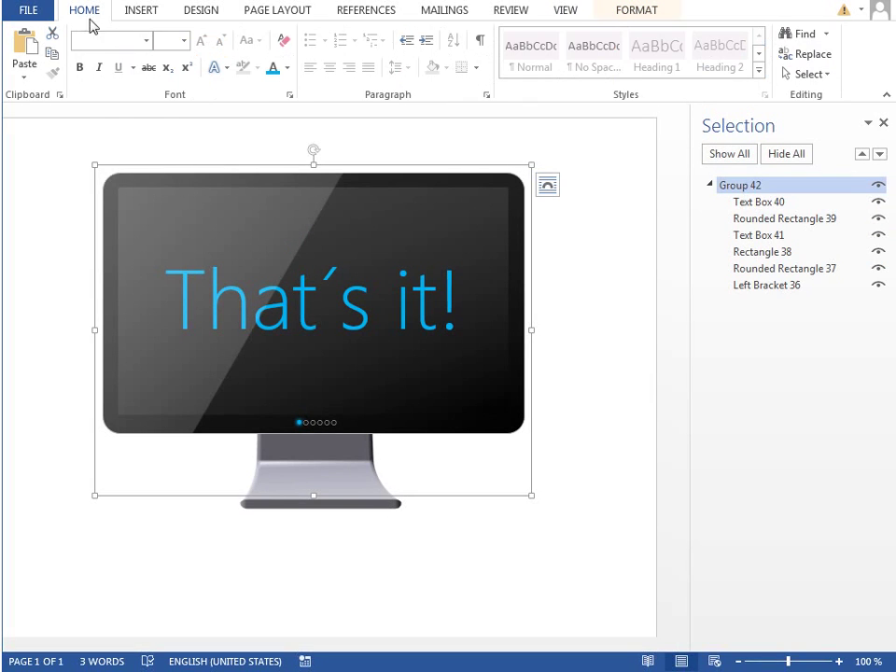
click(53, 56)
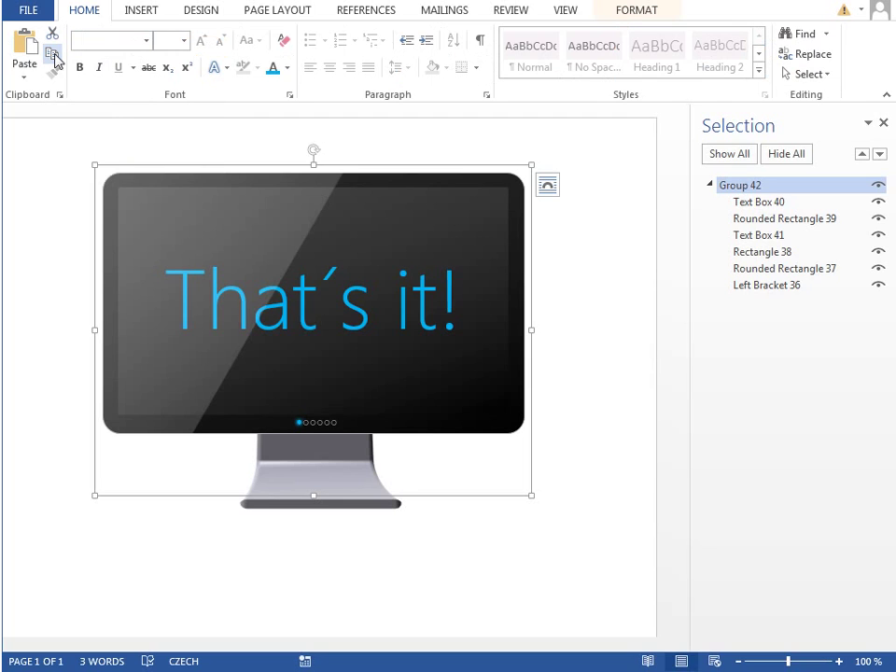
click(87, 577)
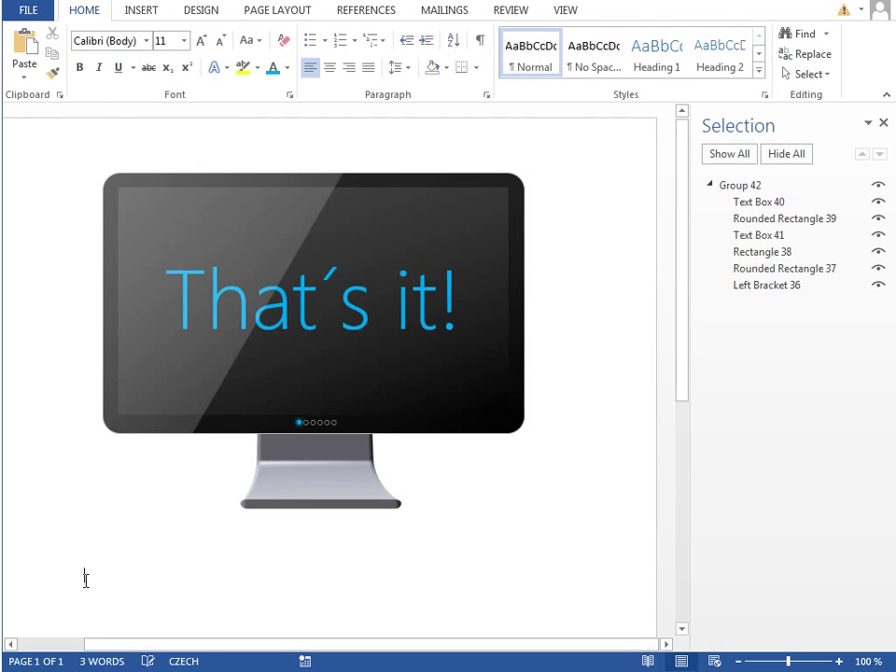
scroll(190, 431, down, 4)
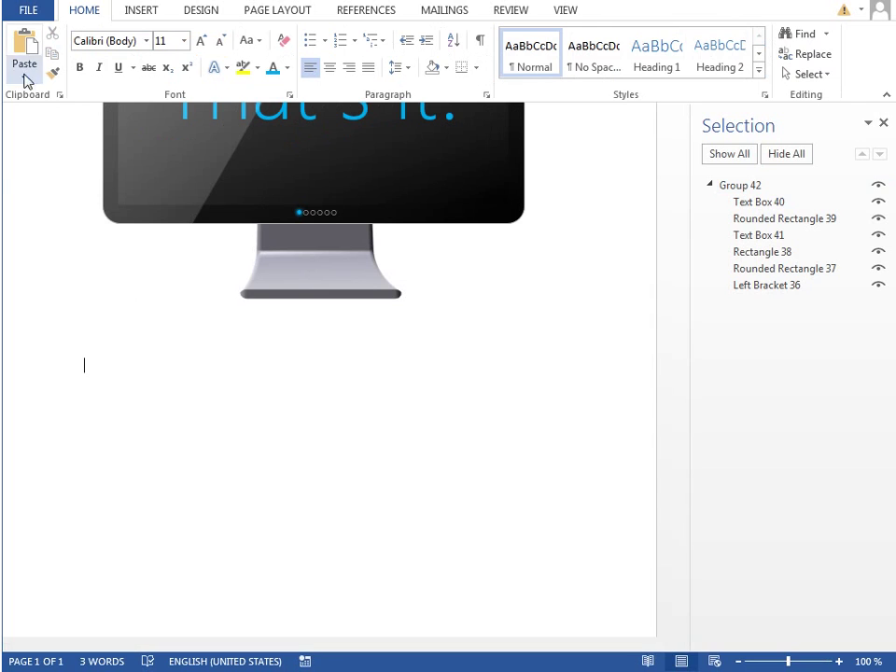
click(25, 82)
click(60, 142)
click(347, 314)
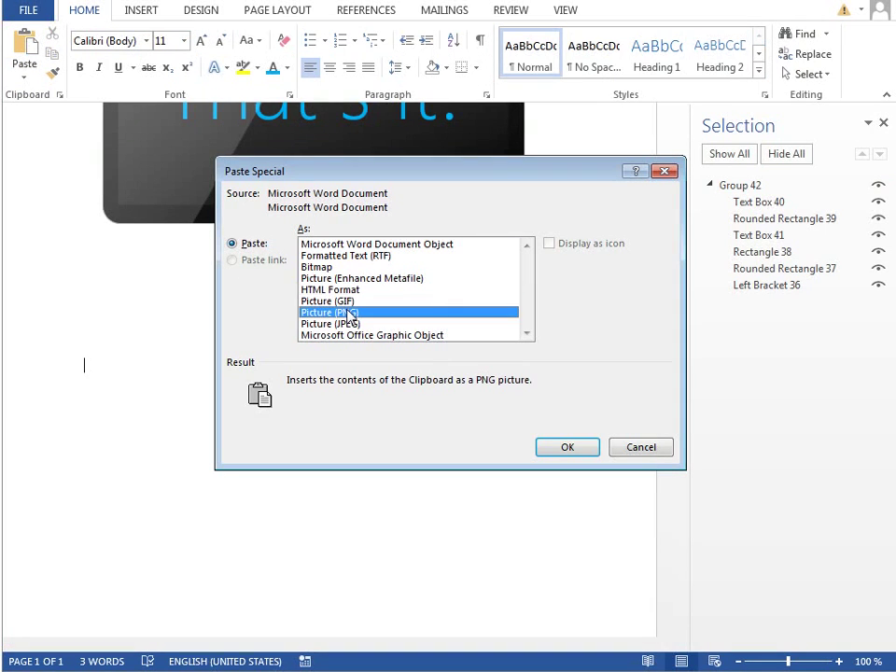
click(552, 448)
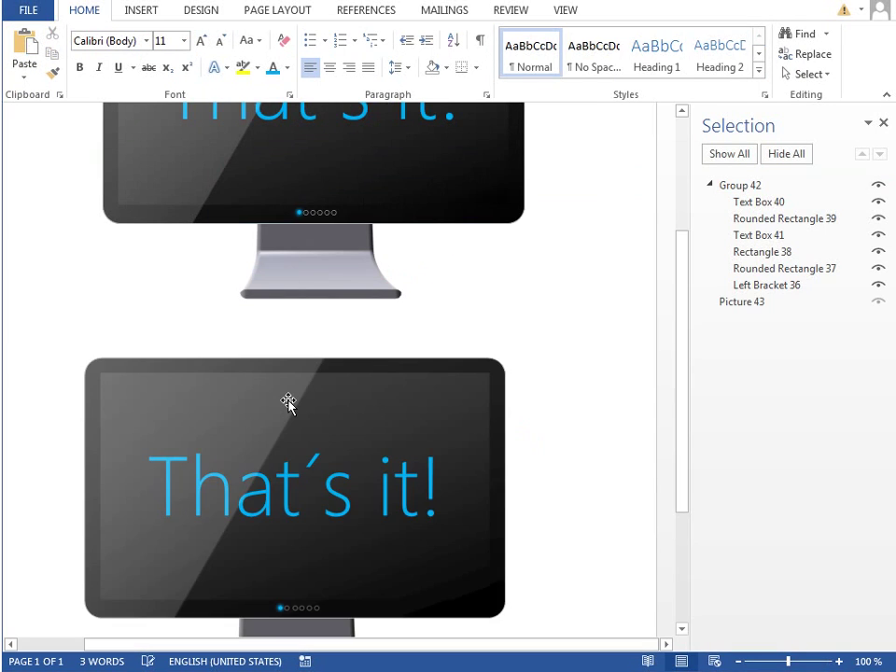
Save the pasted monitor picture to a file named computer.png.
scroll(288, 401, down, 3)
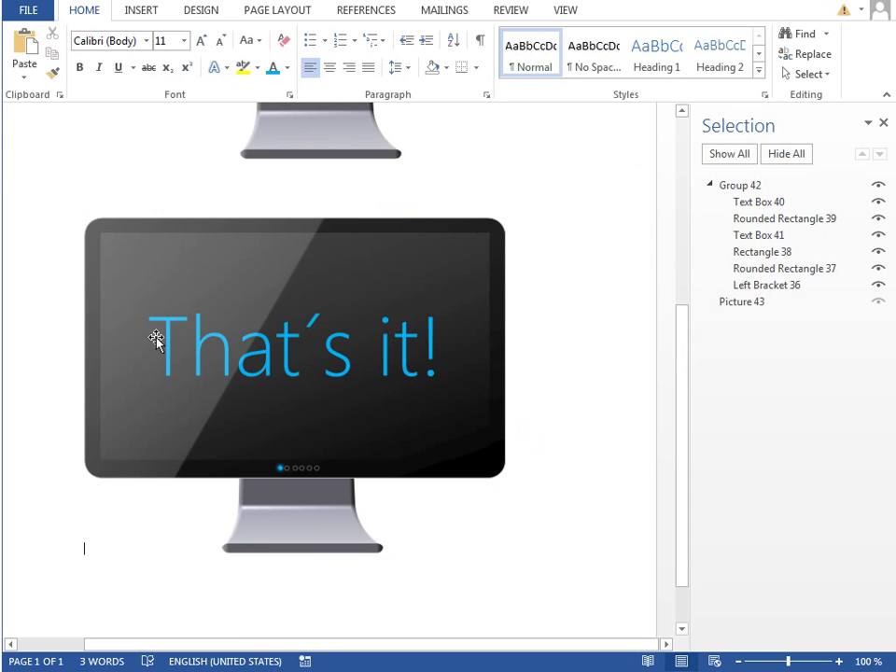
click(741, 302)
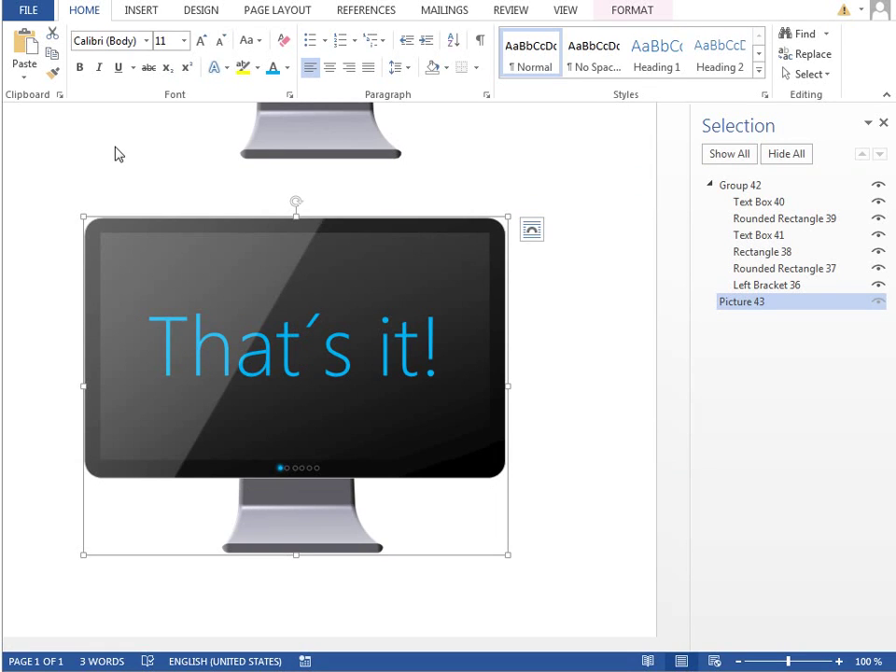
right_click(325, 260)
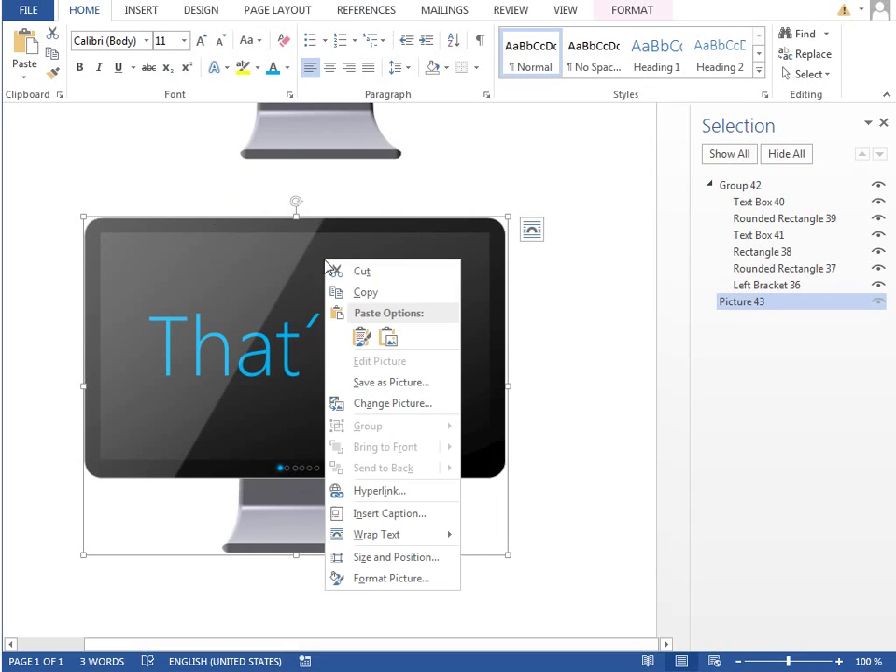
click(385, 383)
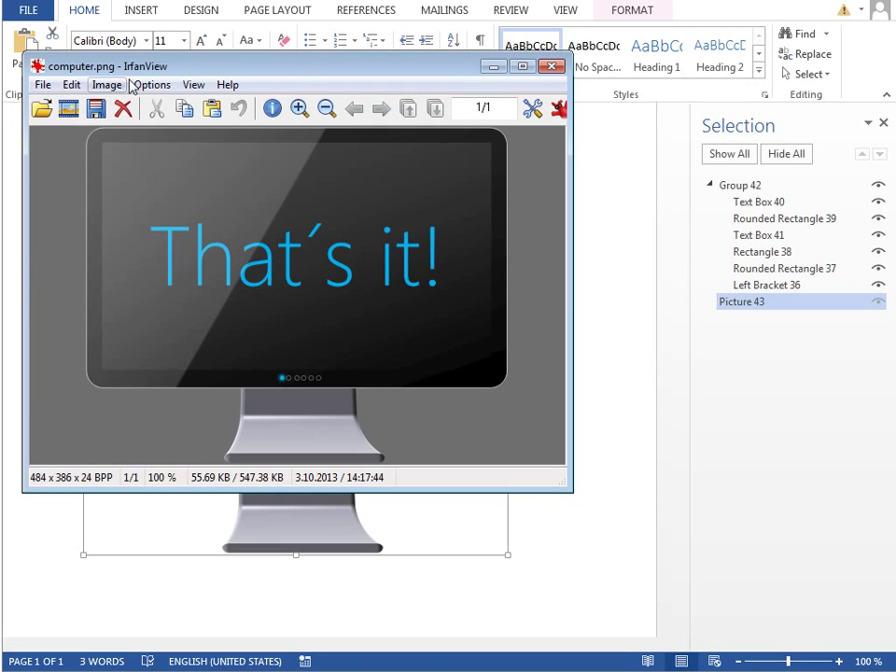
Examine the transparent background of computer.png in an enlarged IrfanView window, and close the viewer.
drag(159, 70, 188, 46)
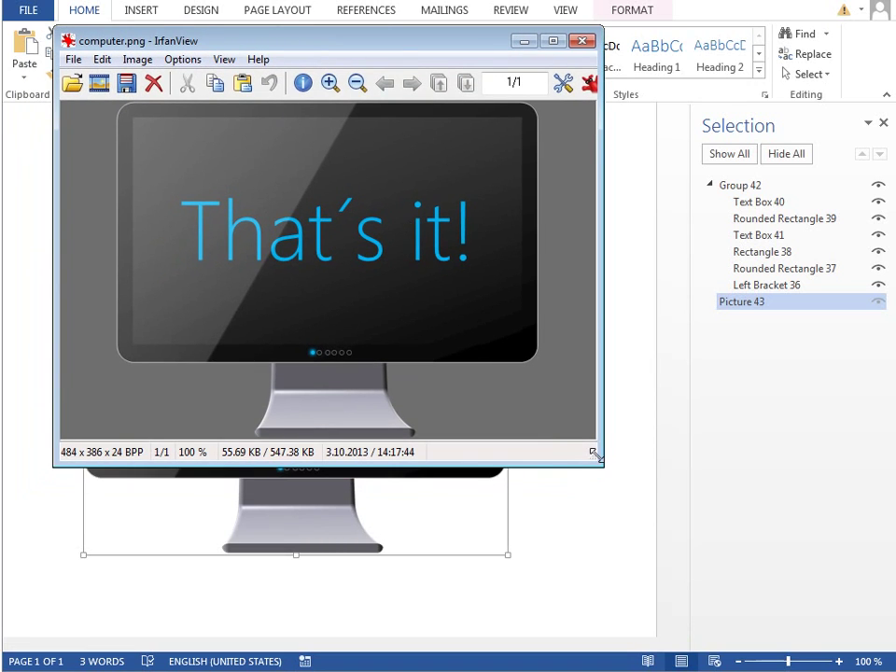
drag(594, 454, 732, 578)
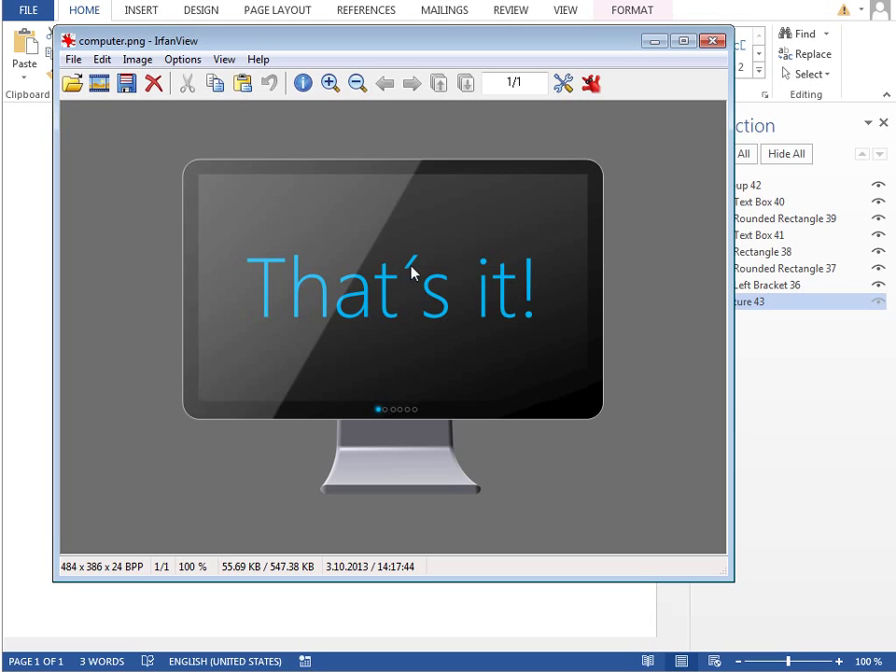
drag(445, 68, 438, 78)
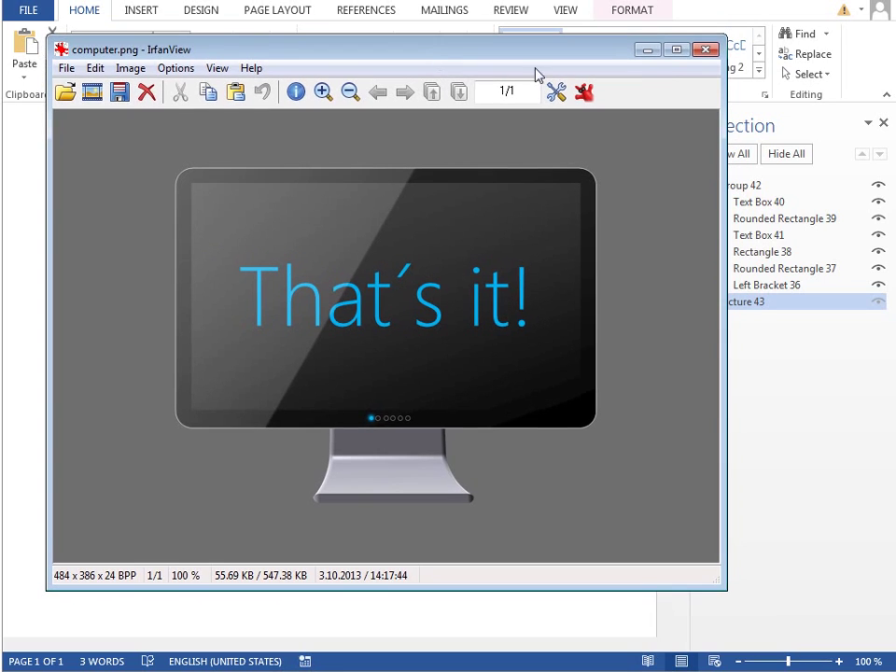
click(707, 51)
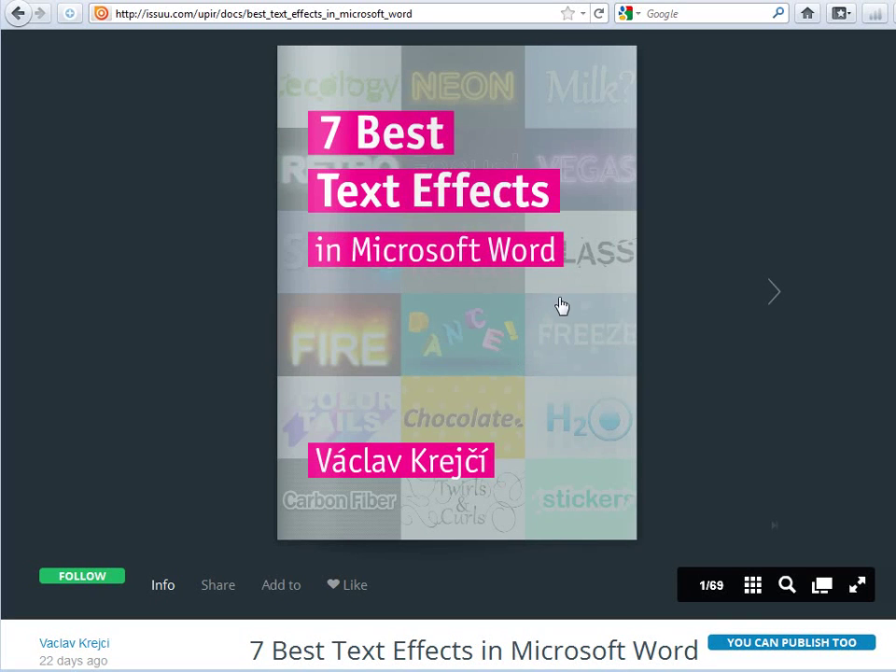
In the web browser, page through the book "7 Best Text Effects in Microsoft Word" to the Tutorials overview on page 13.
click(776, 298)
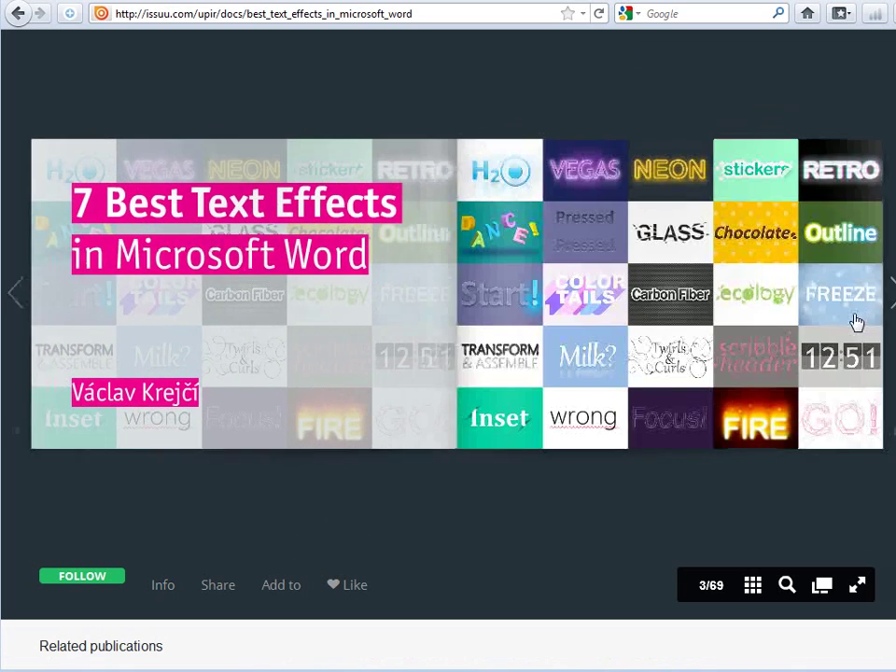
click(892, 293)
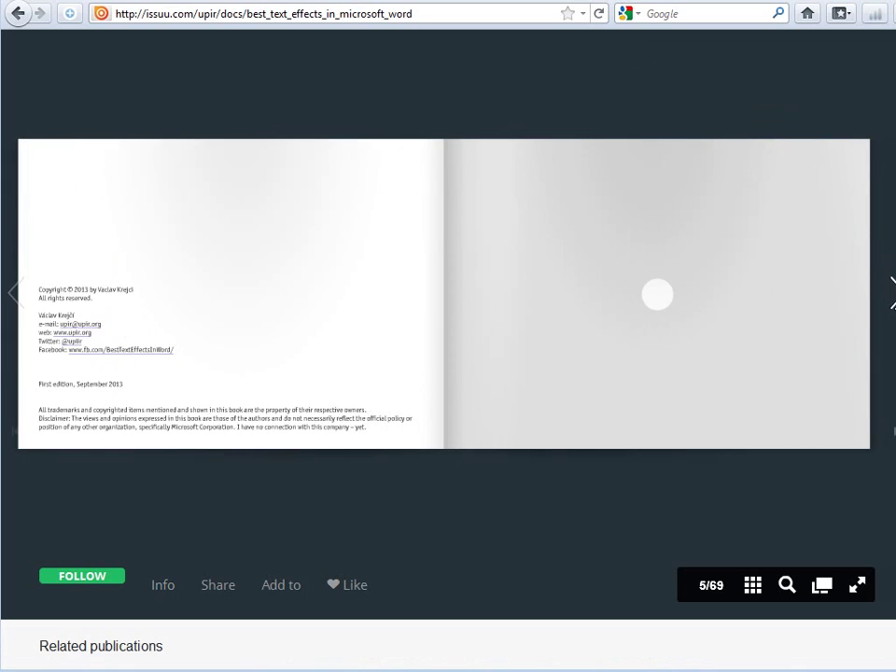
click(892, 293)
click(891, 293)
click(891, 293)
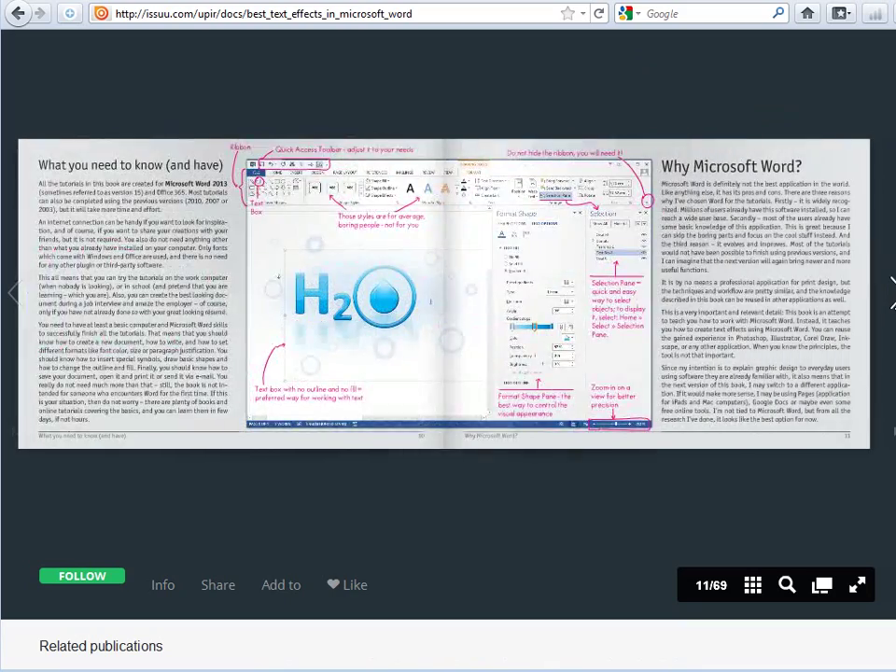
click(891, 293)
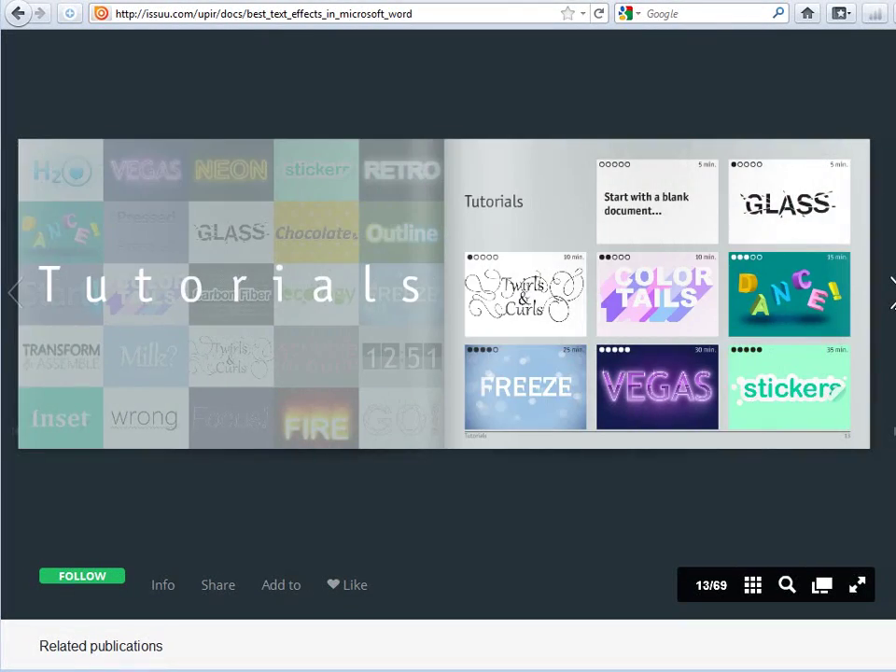